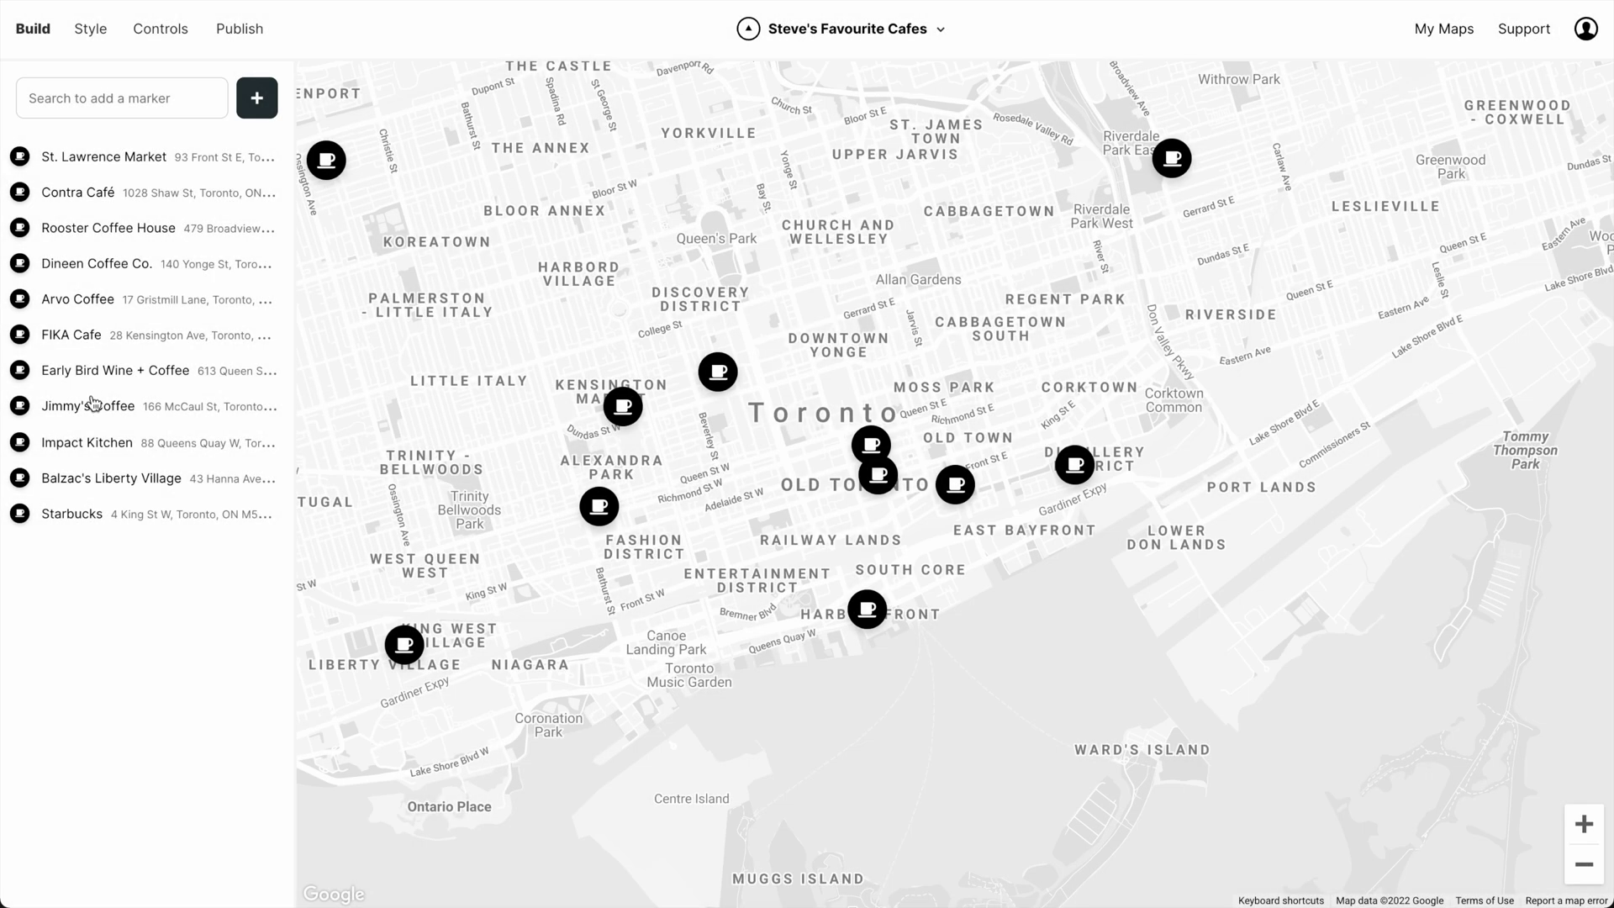
Recolour only the Jimmy's Coffee marker bright red (#FF1010).
left_click(93, 407)
left_click(404, 100)
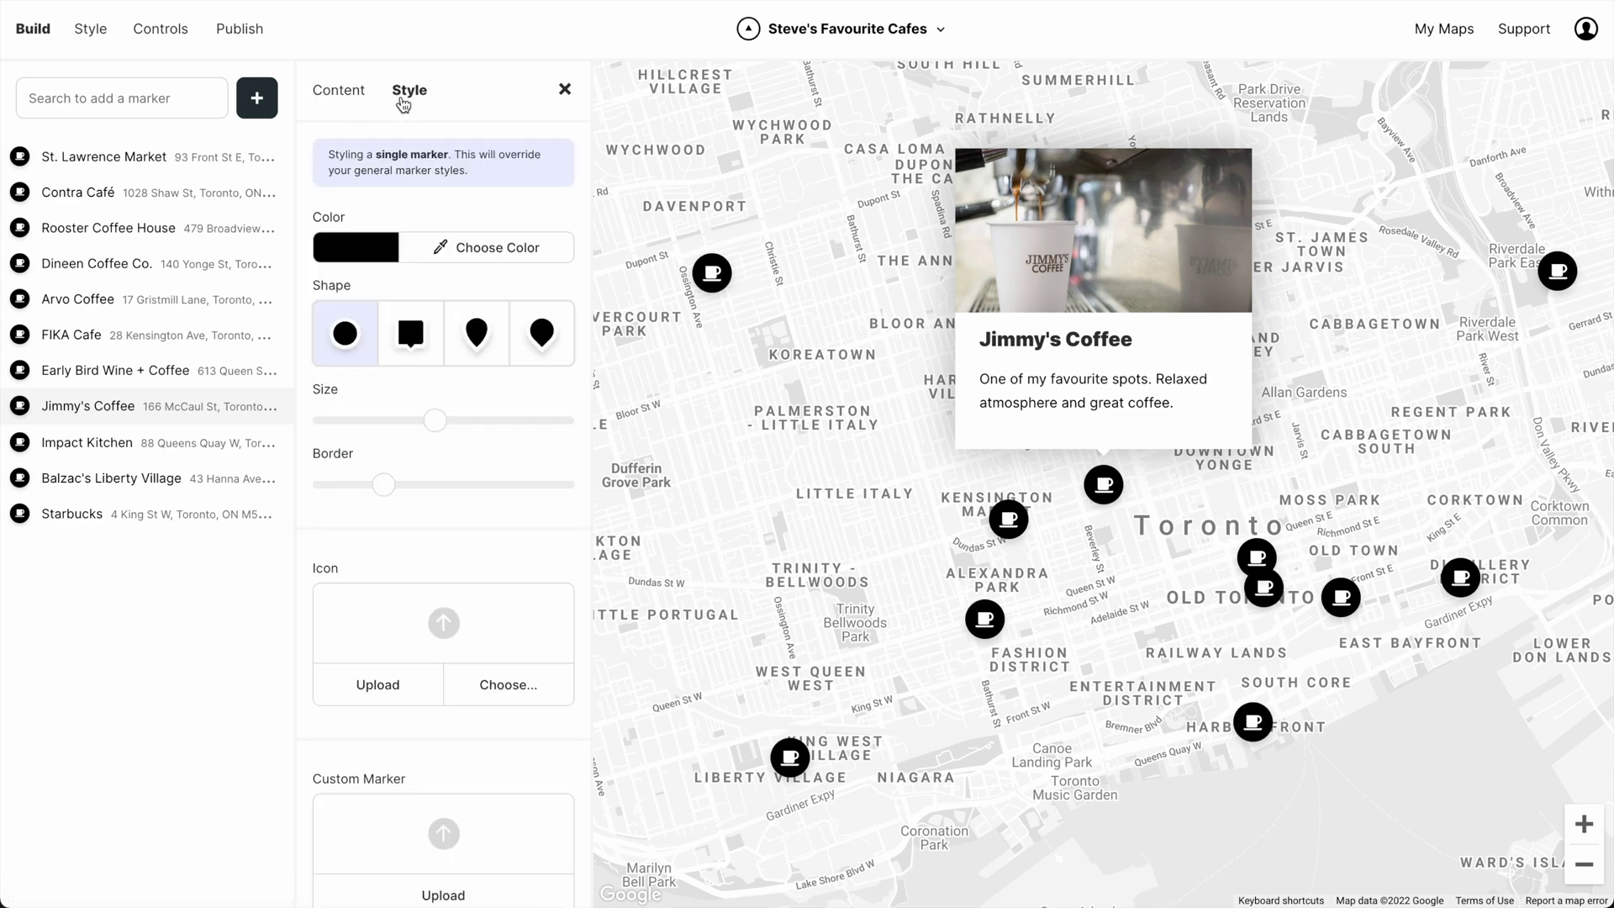
left_click(368, 252)
left_click(566, 237)
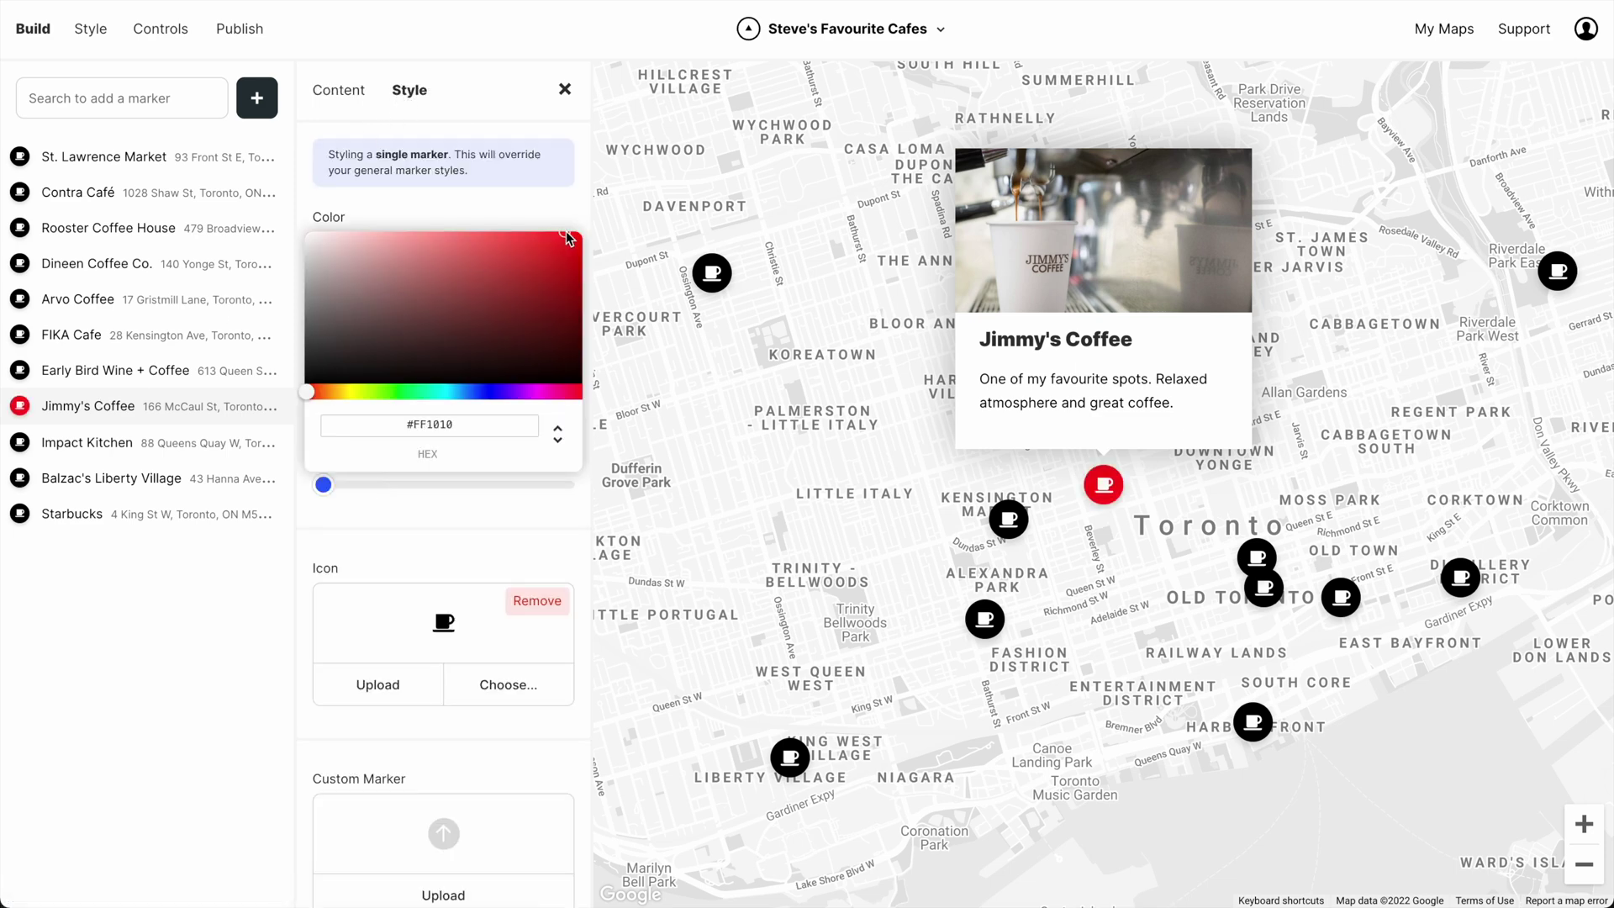
left_click(718, 460)
left_click(710, 463)
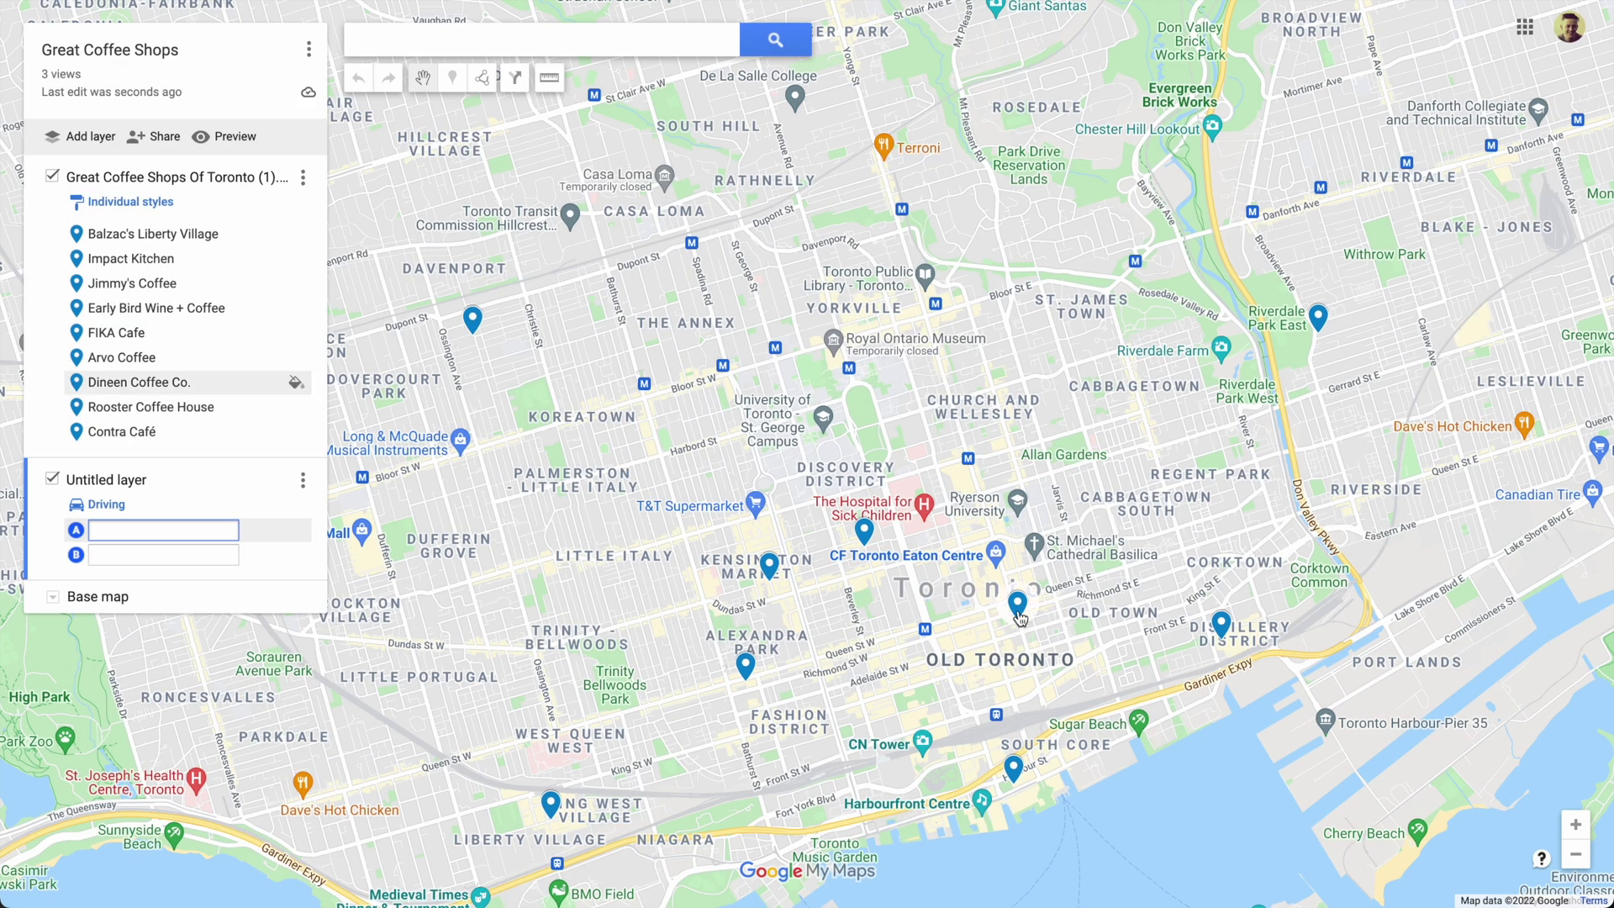
Route directions from Dineen Coffee Co. to Contra Café, then relabel the second map label 'Jimmy's Coffee'.
left_click(1018, 612)
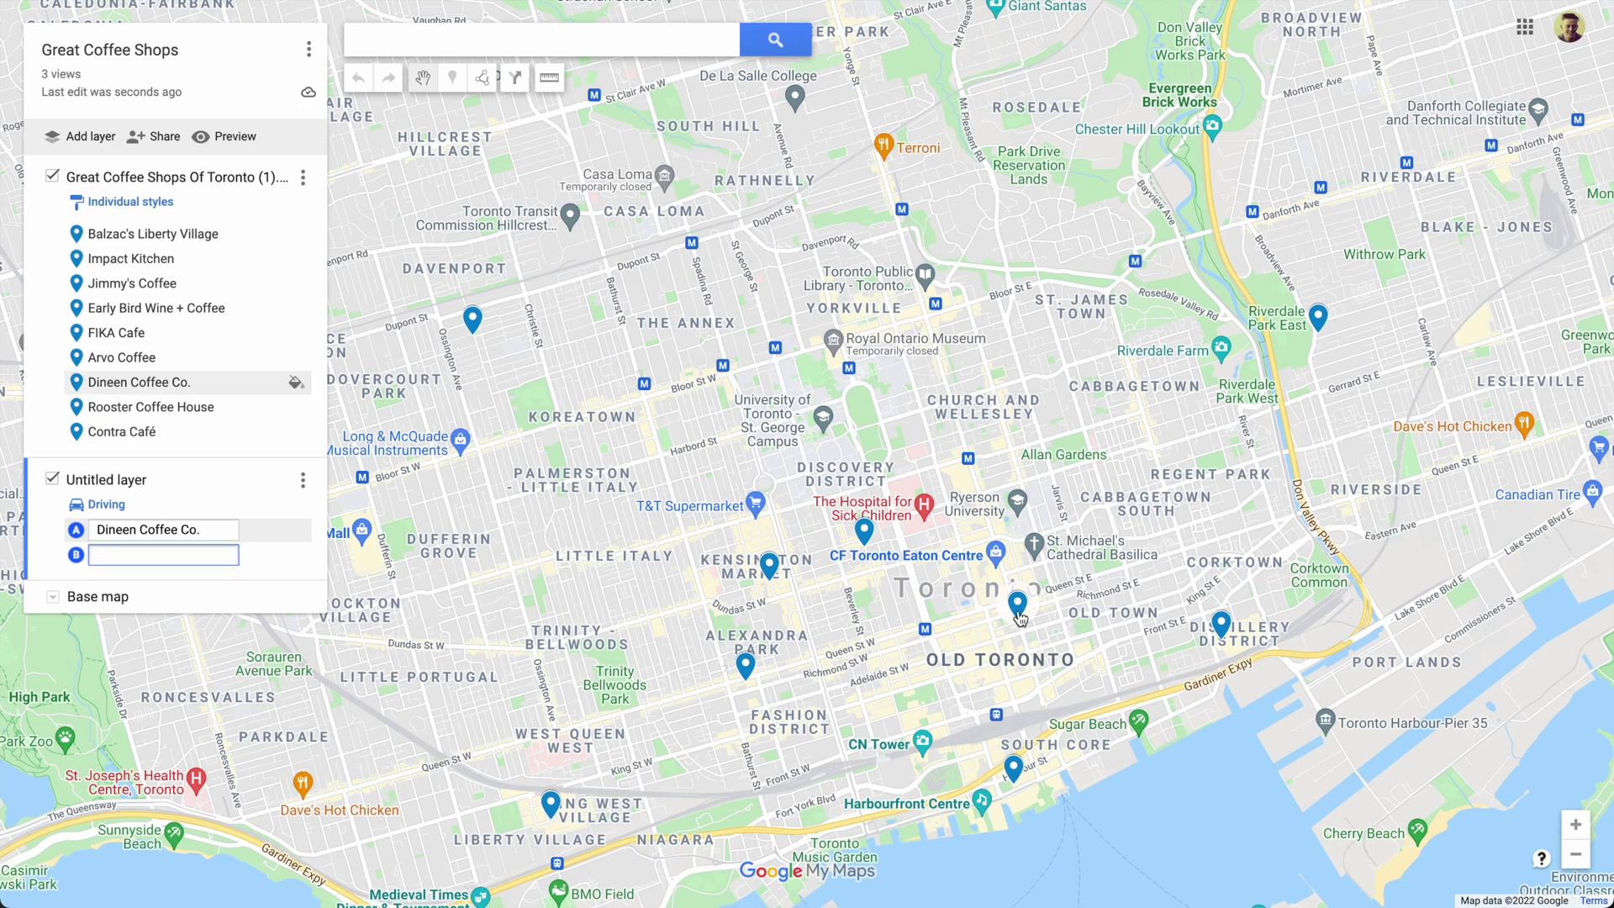
left_click(472, 323)
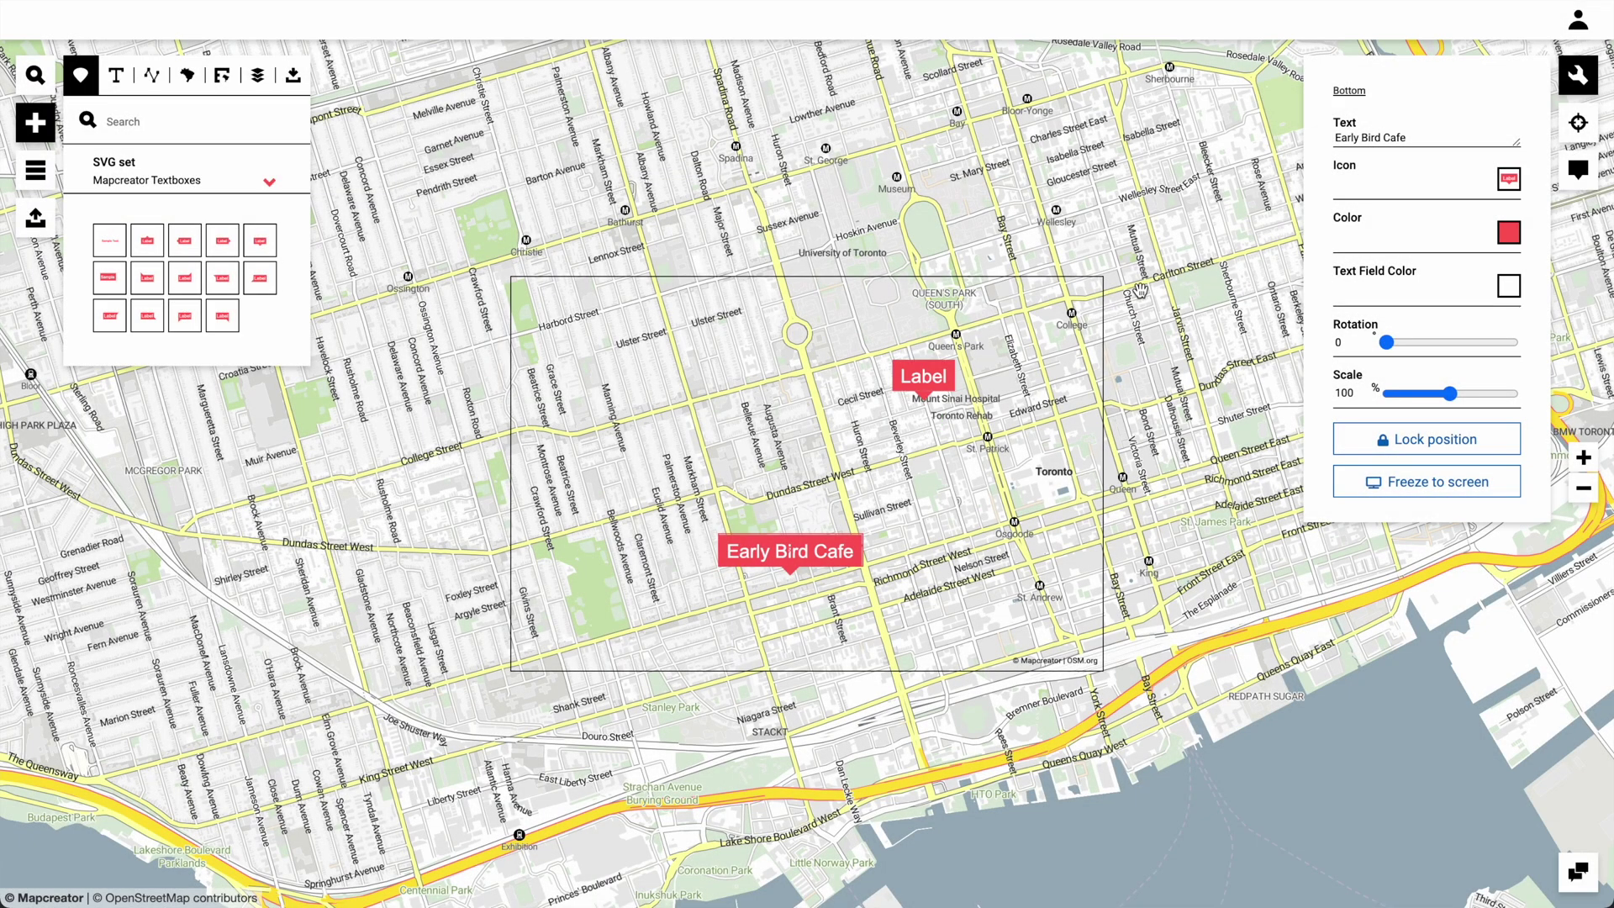
left_click(922, 375)
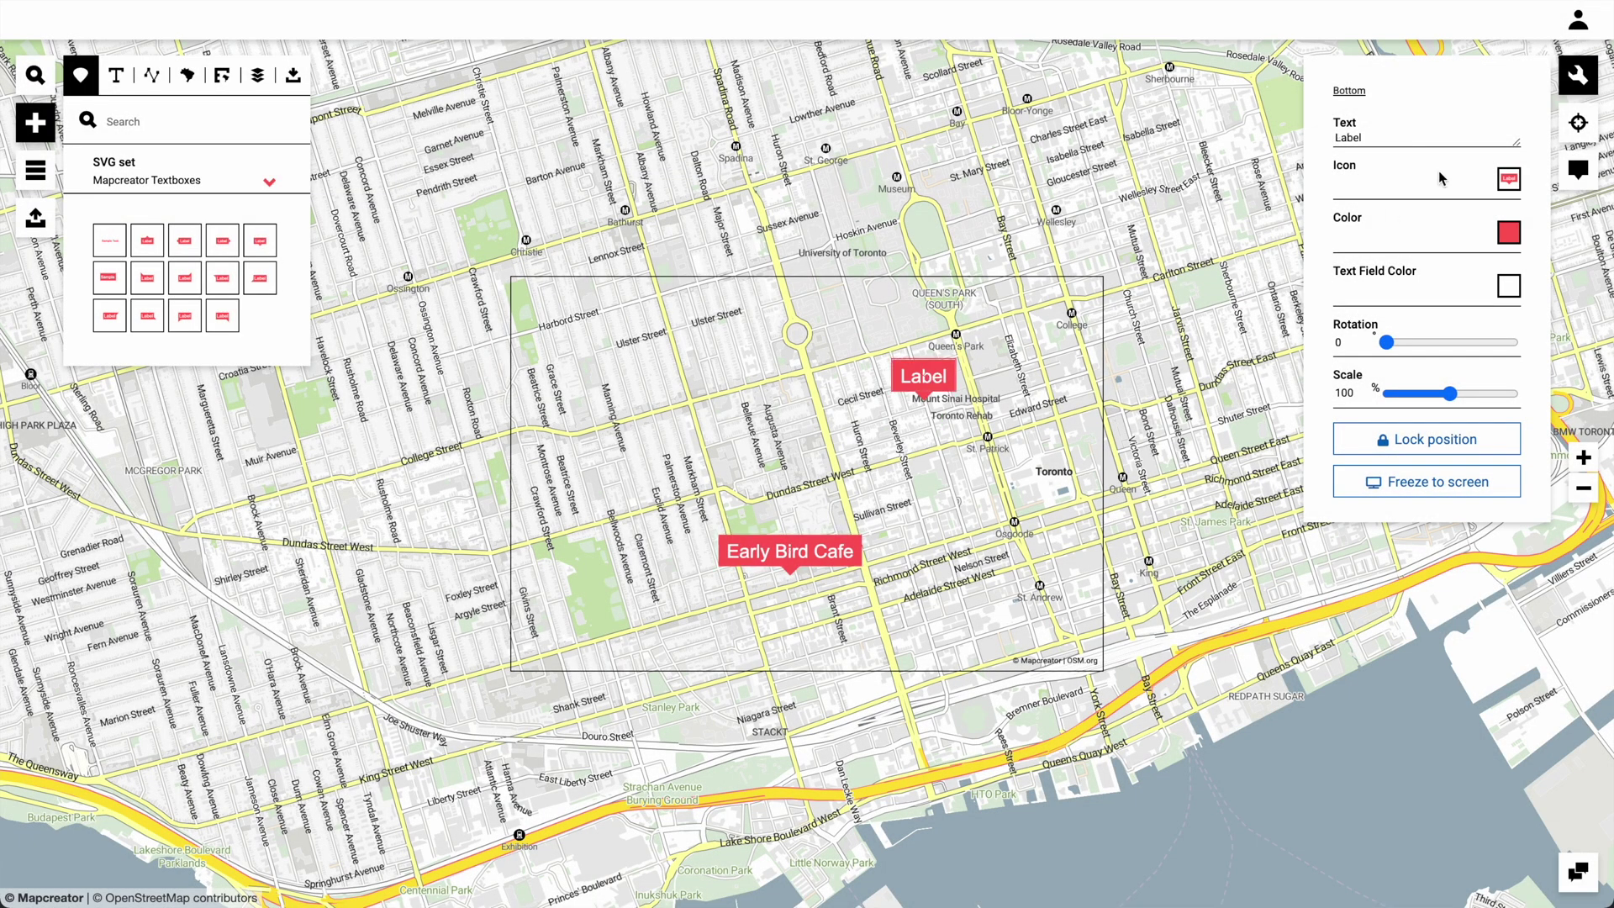
type("Jimmy's Coffee")
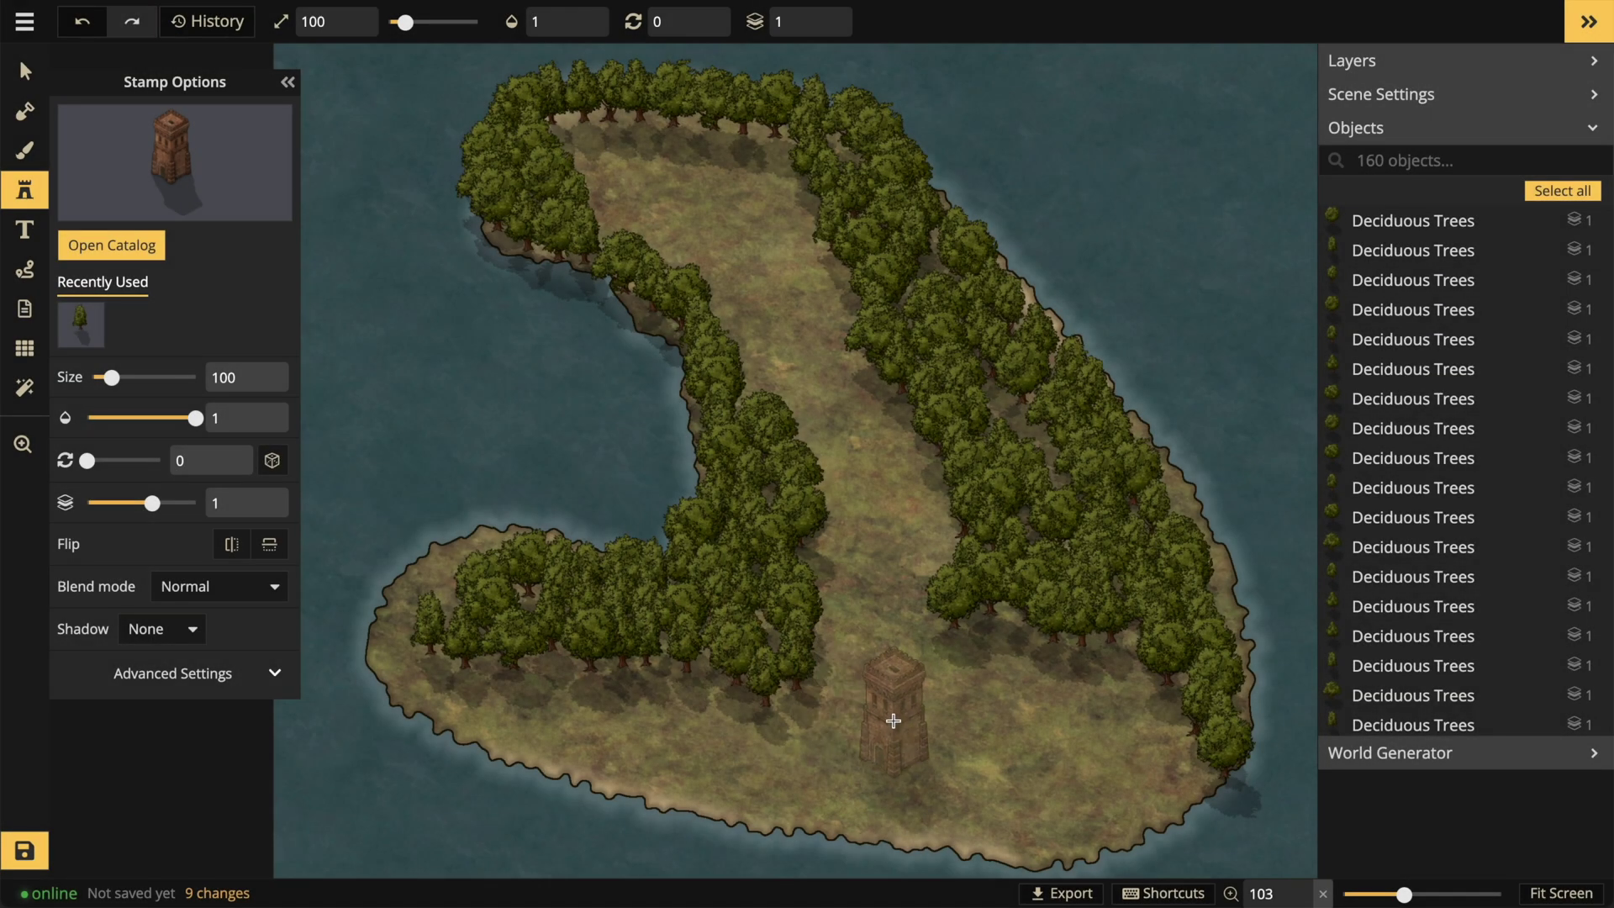
Stamp one tower near the island's southern shore and another at its northern tip.
left_click(1054, 722)
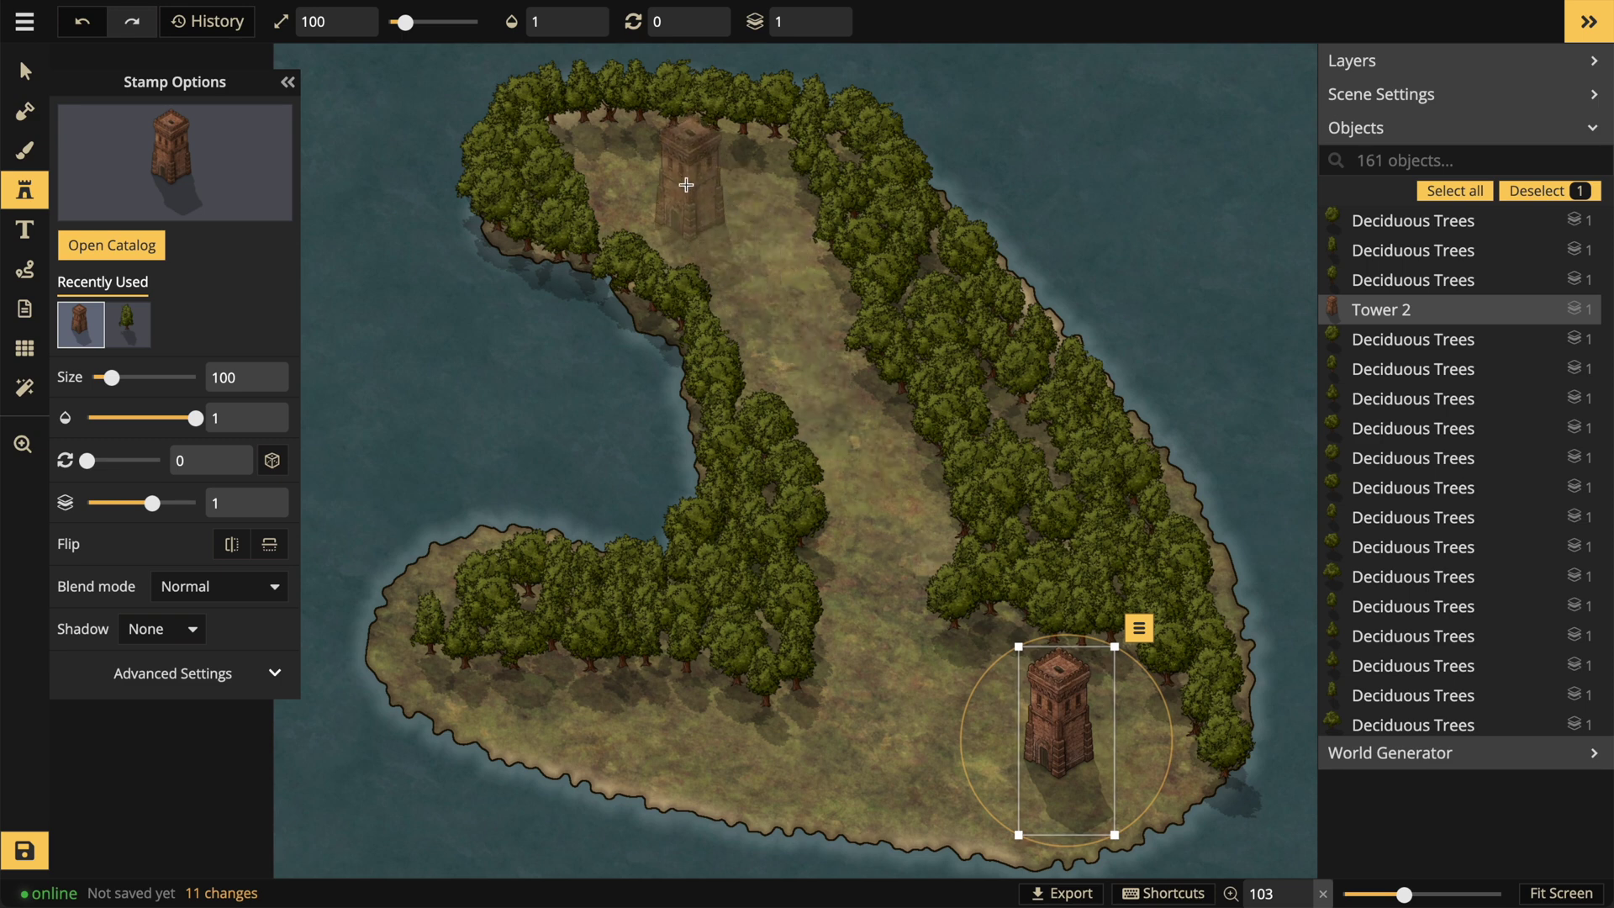
left_click(686, 191)
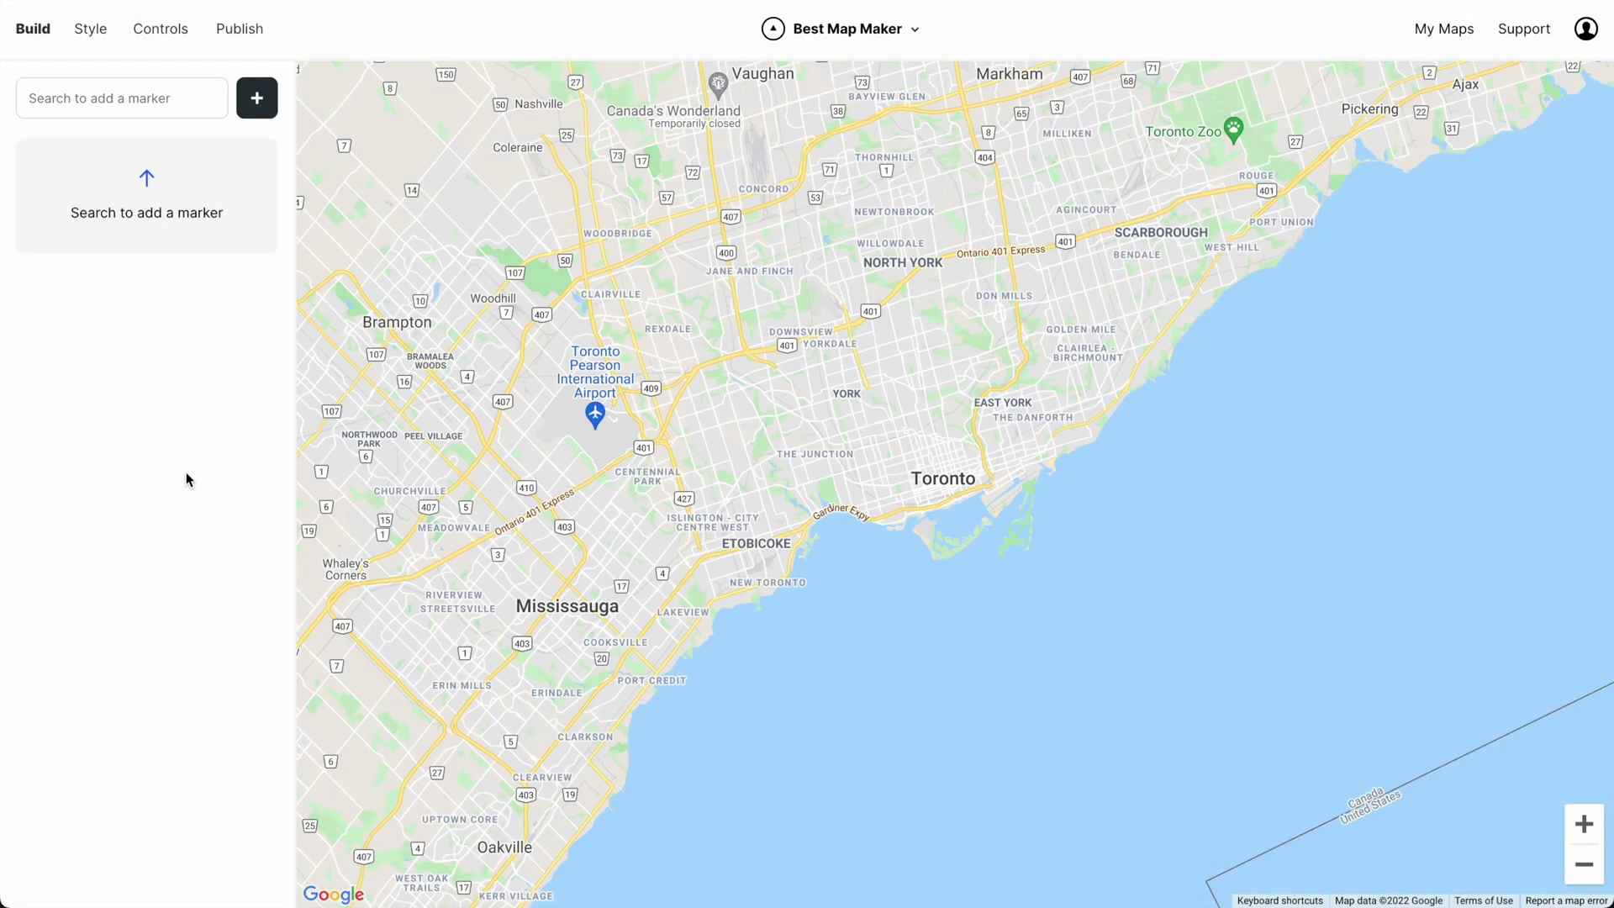
Search 'starbucks' and add the King Street West Starbucks as a marker.
left_click(143, 96)
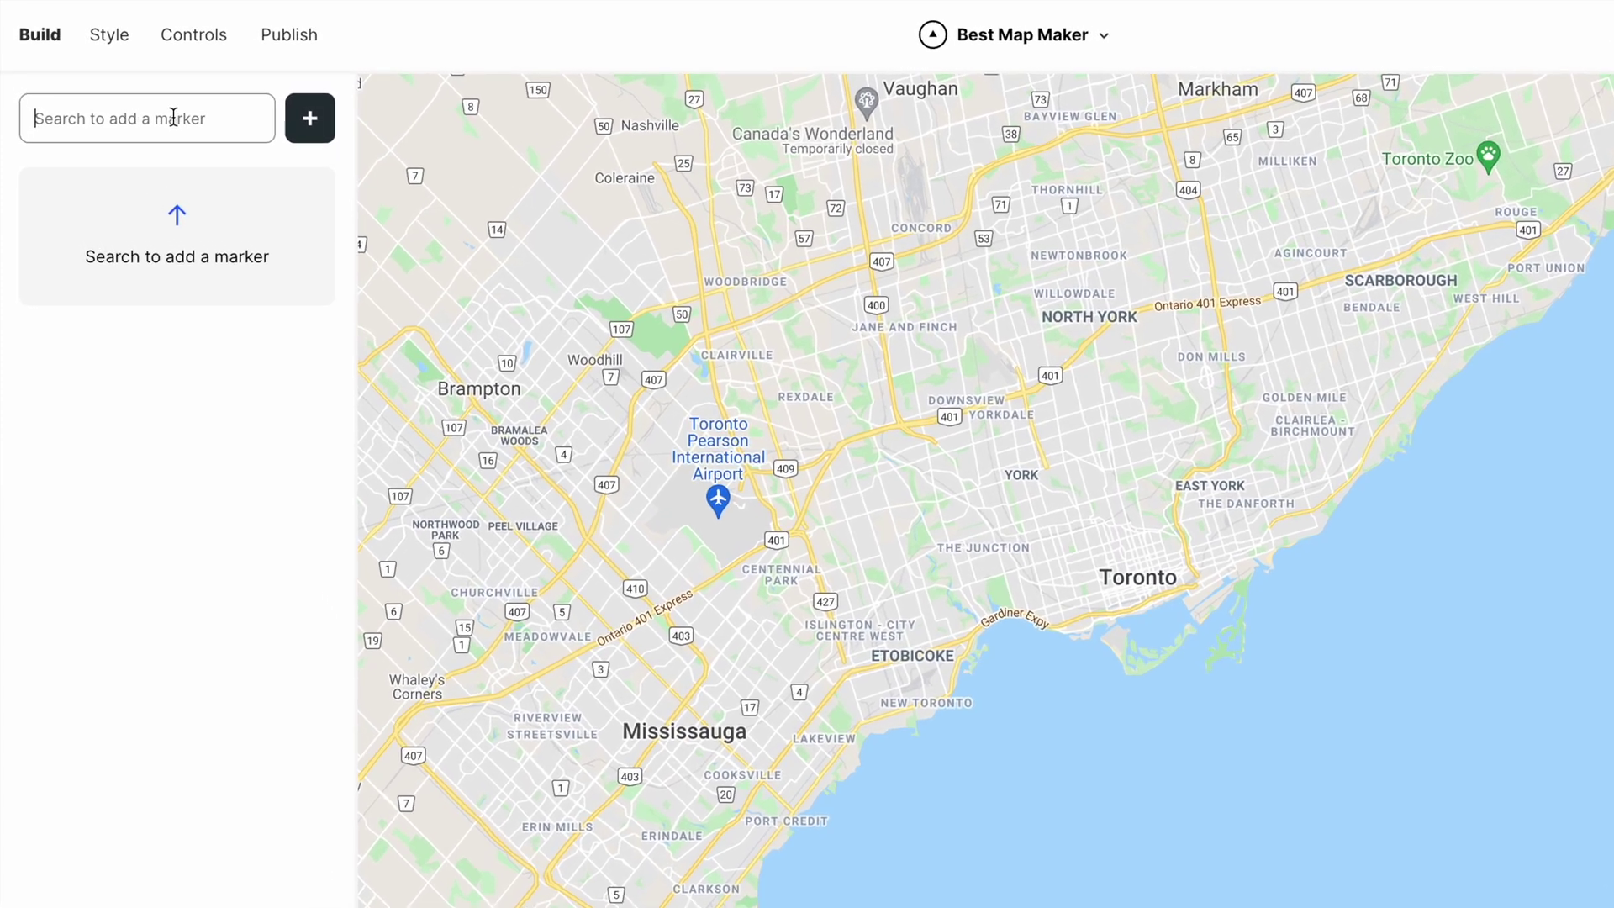
type("starbucks")
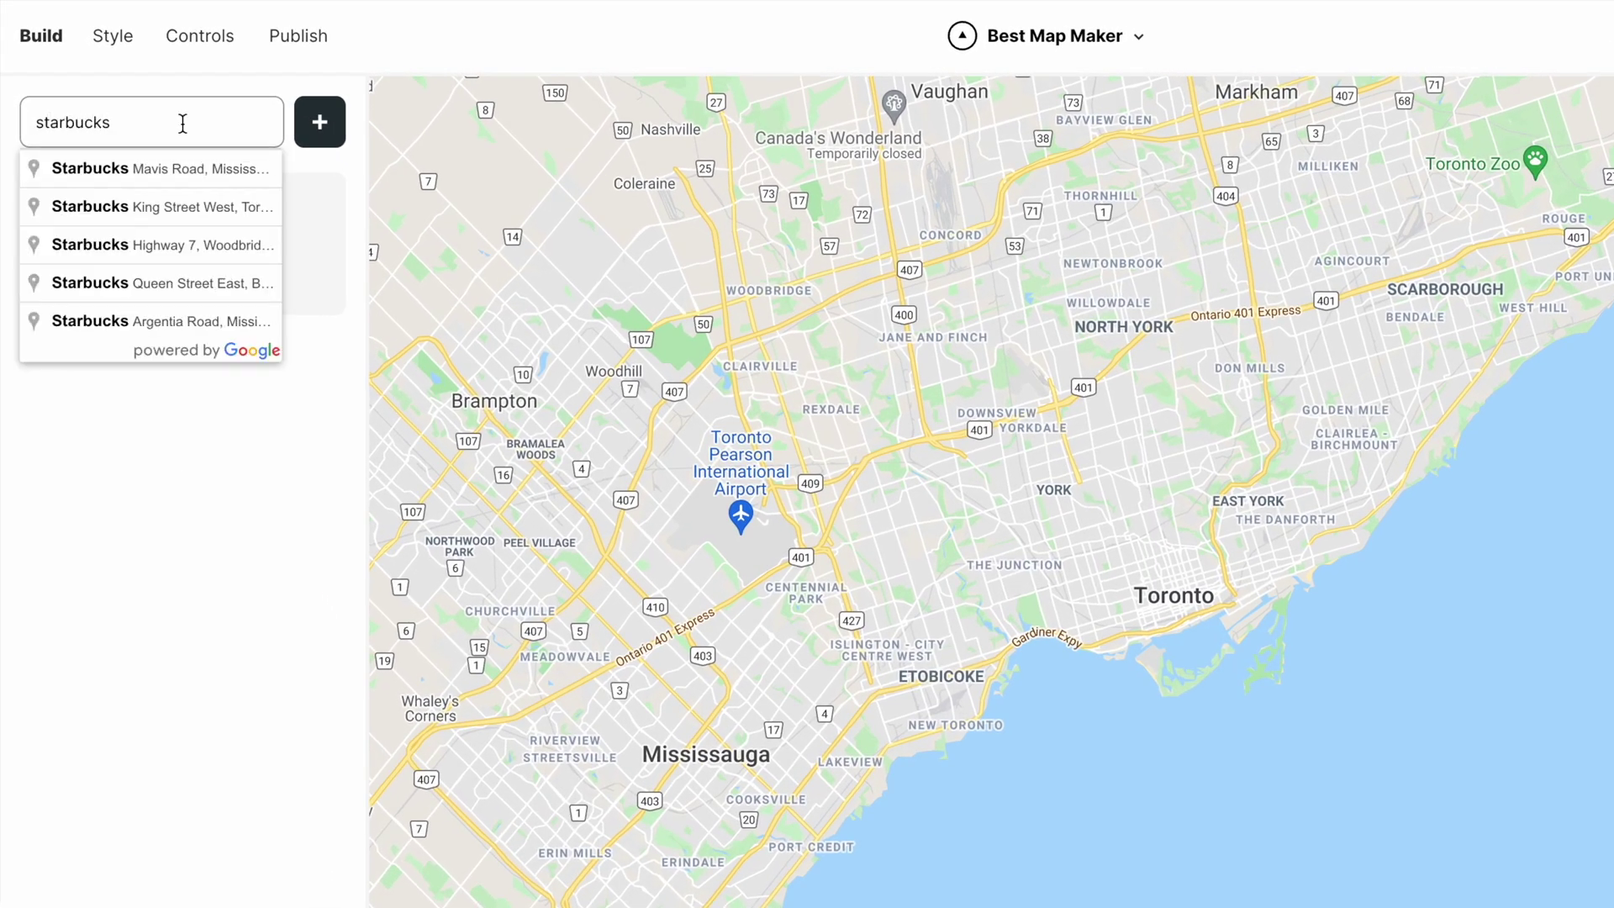
left_click(182, 213)
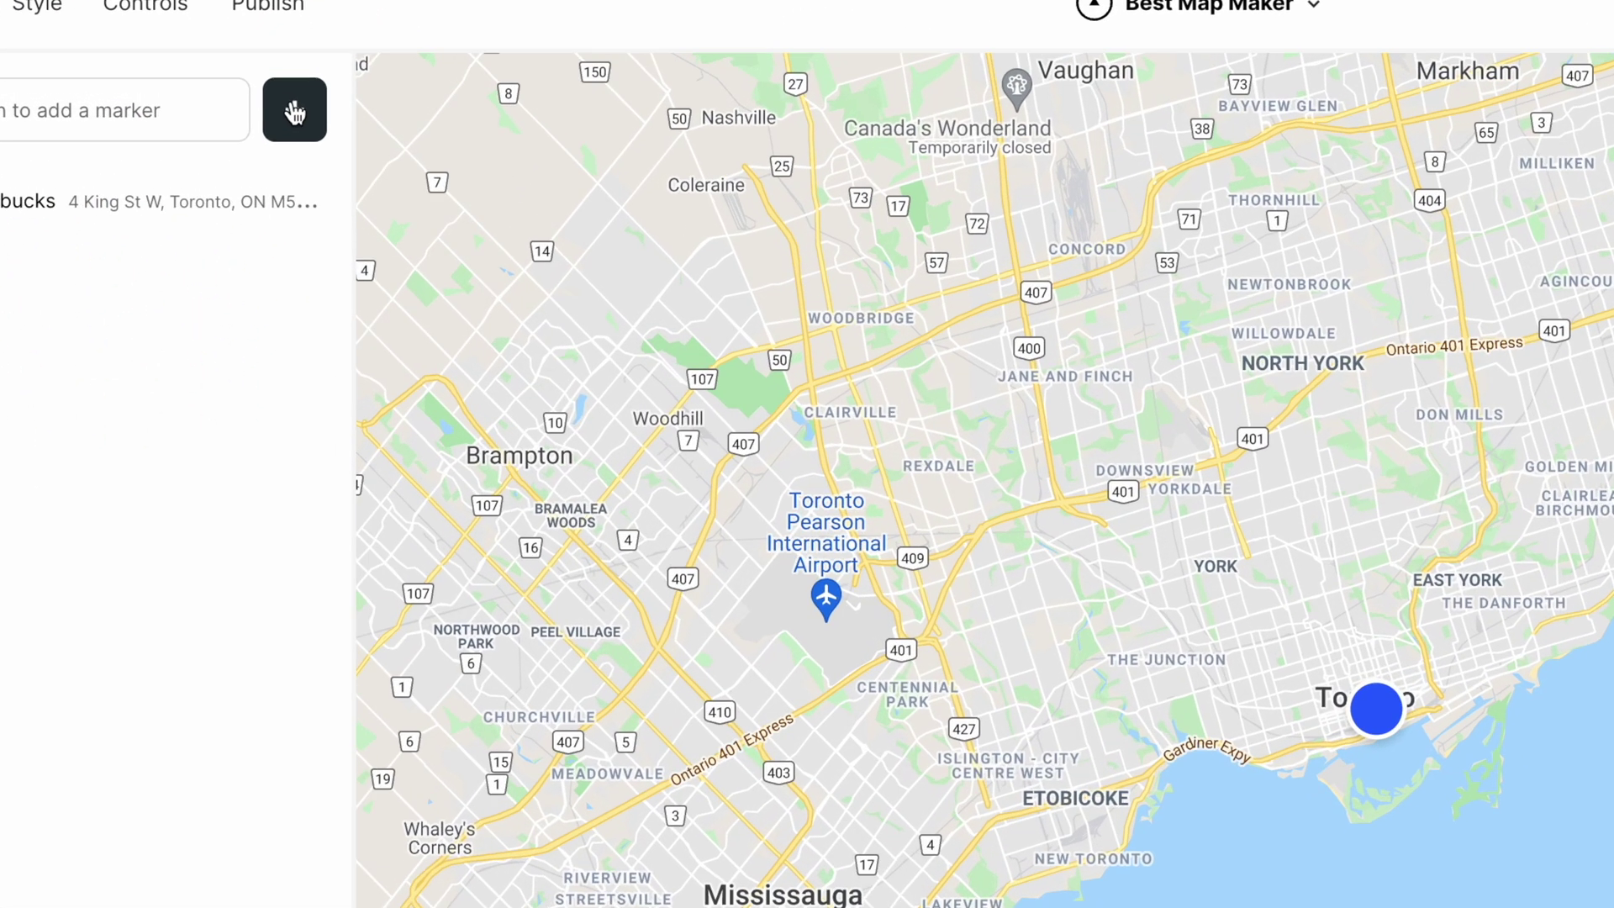
Import the coffee shops CSV as markers and open Jimmy's Coffee's details.
left_click(256, 97)
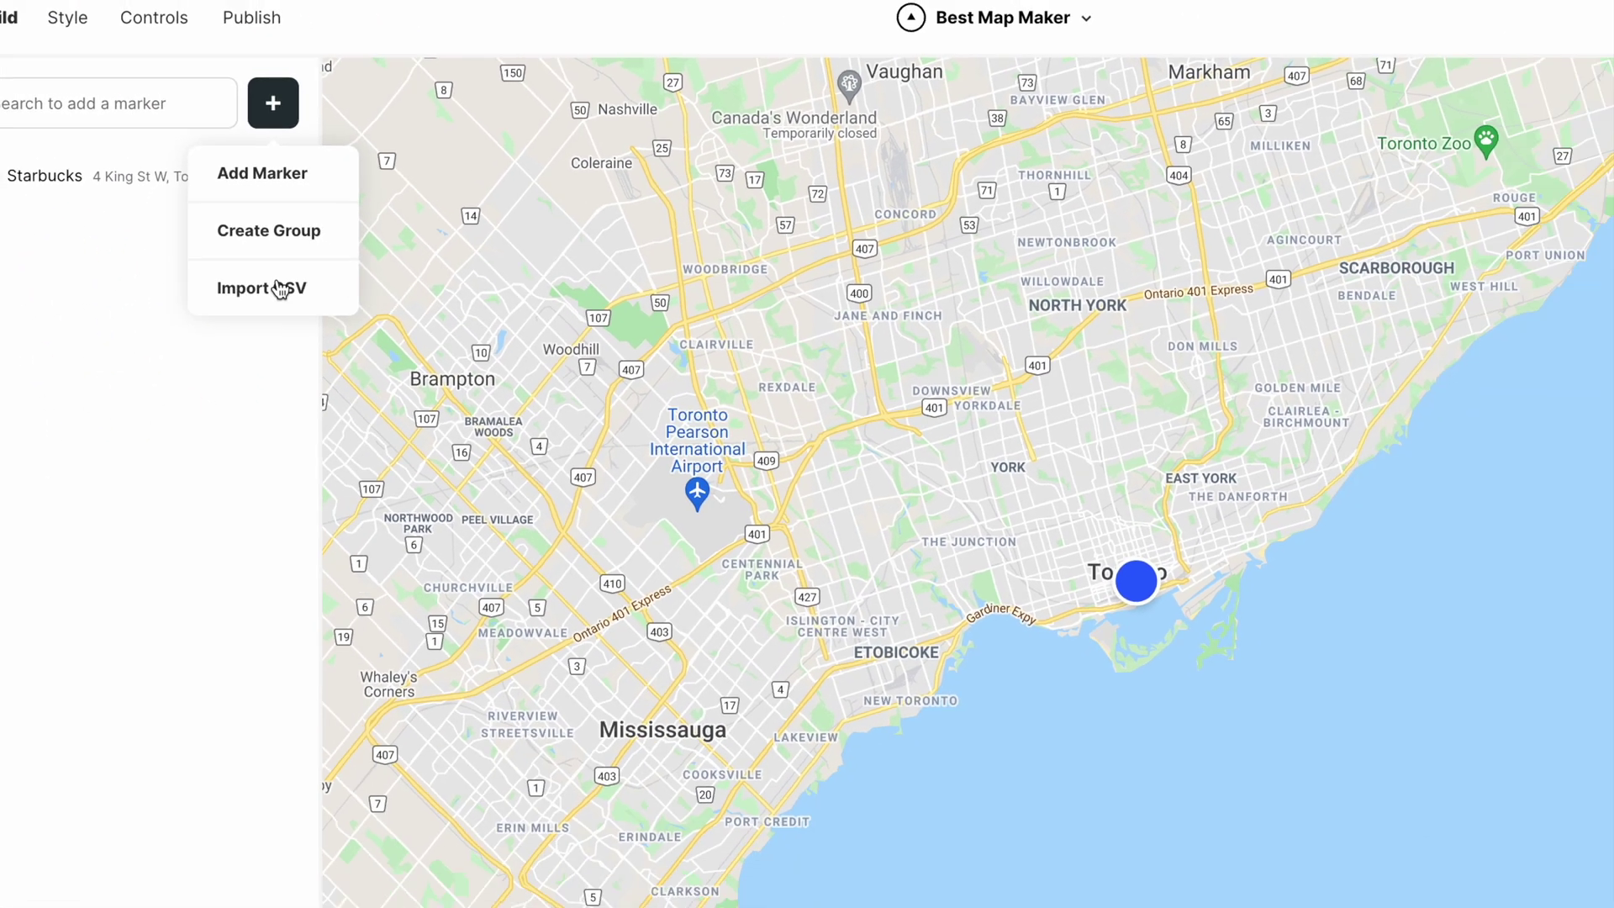
left_click(356, 325)
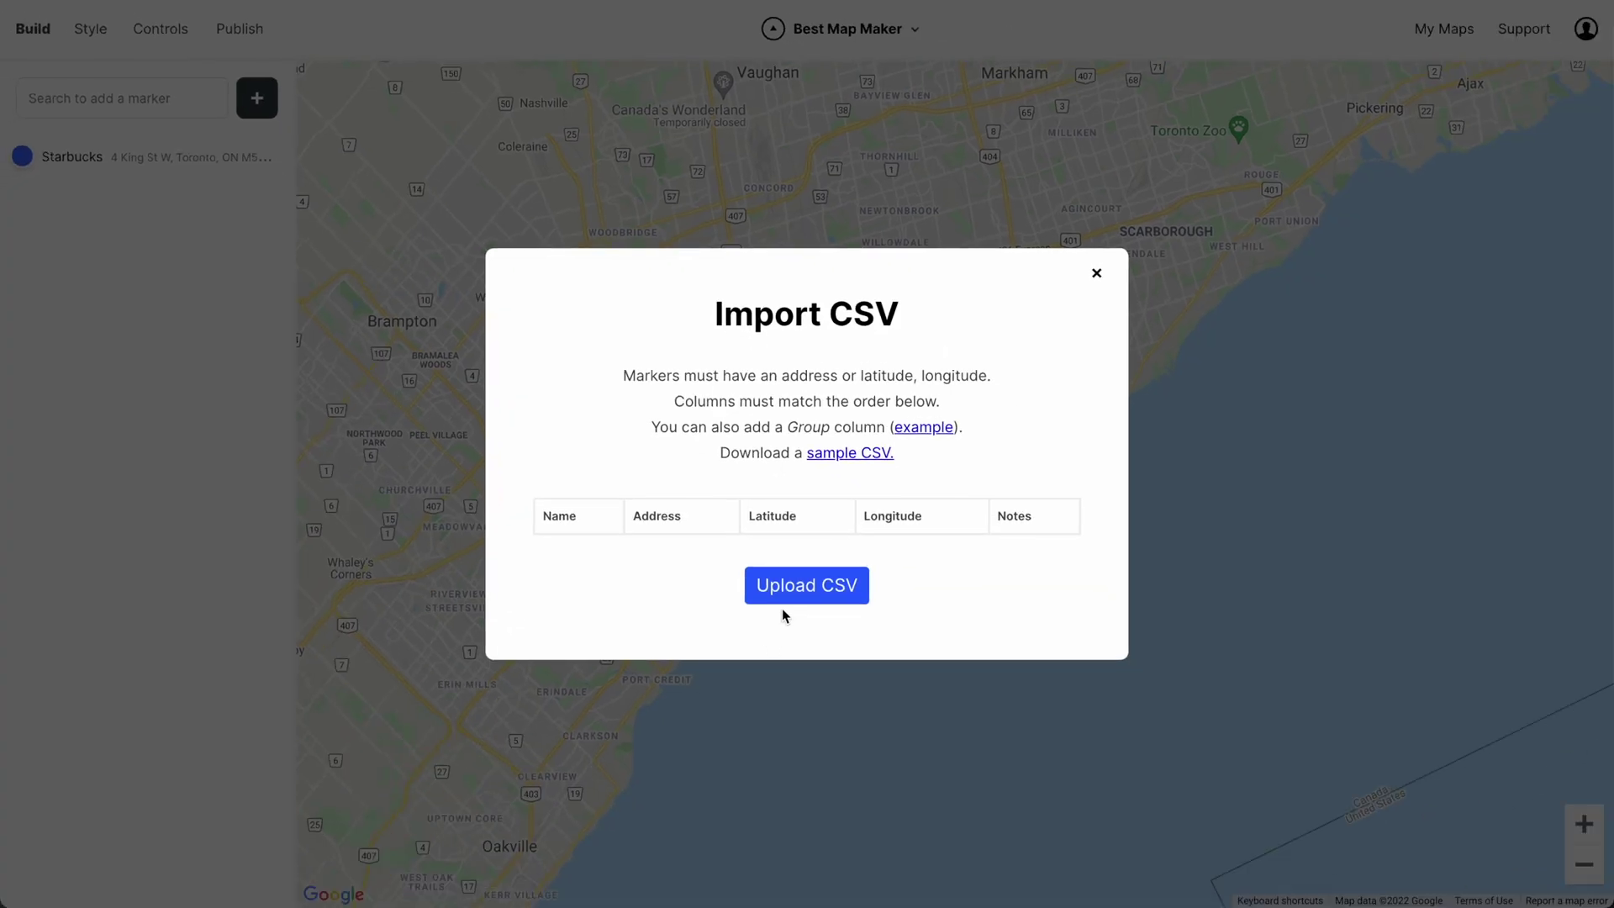
left_click(784, 606)
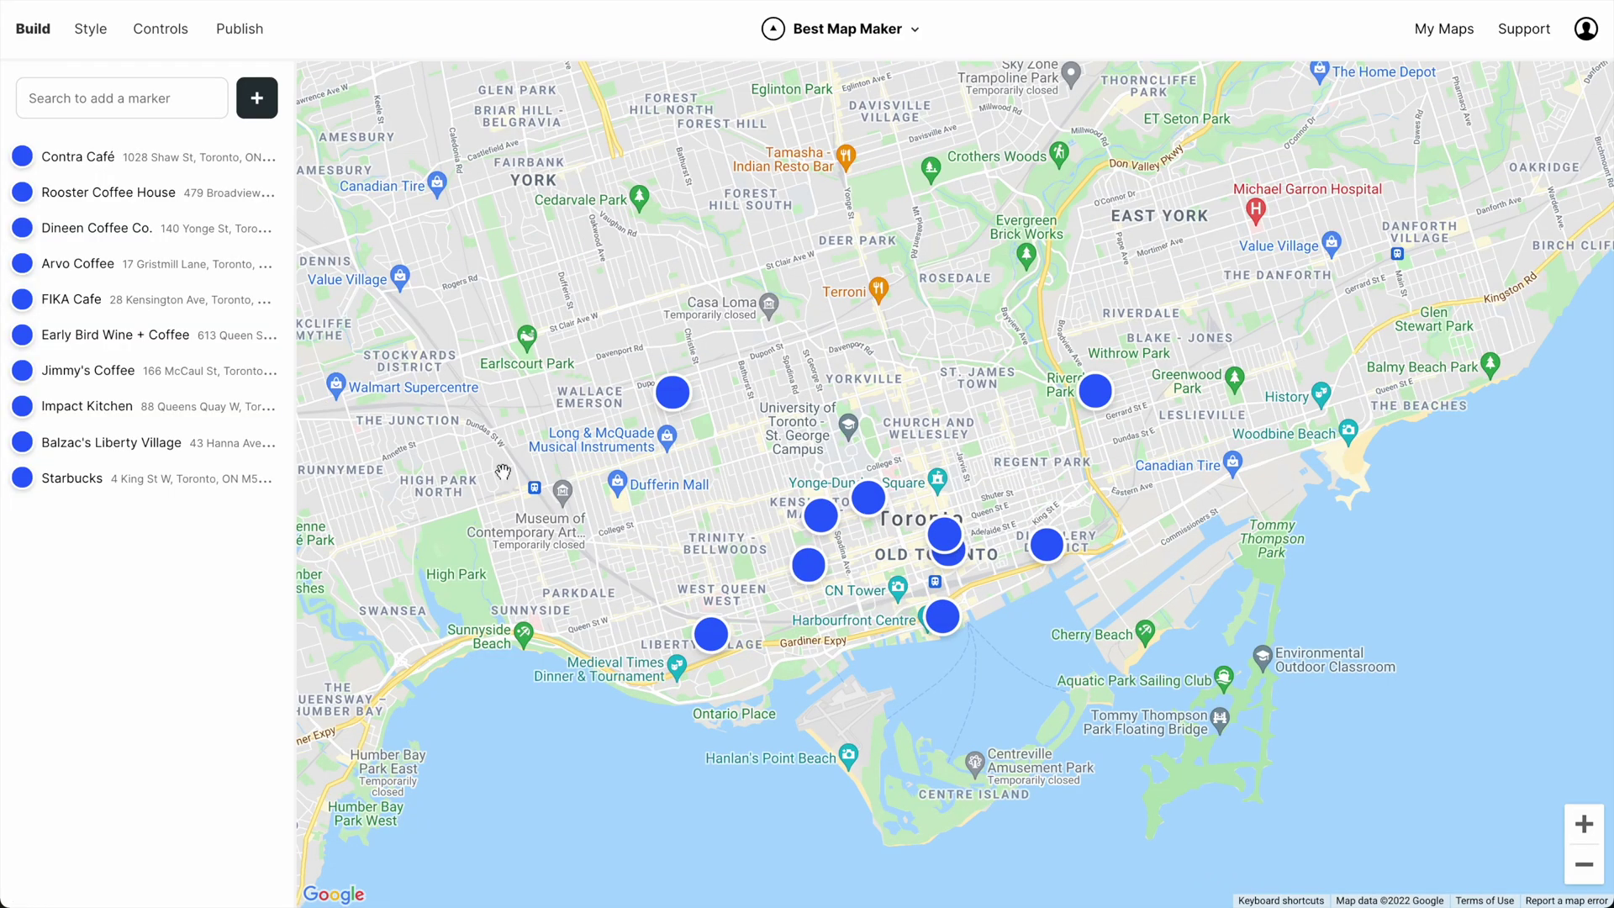
left_click(215, 380)
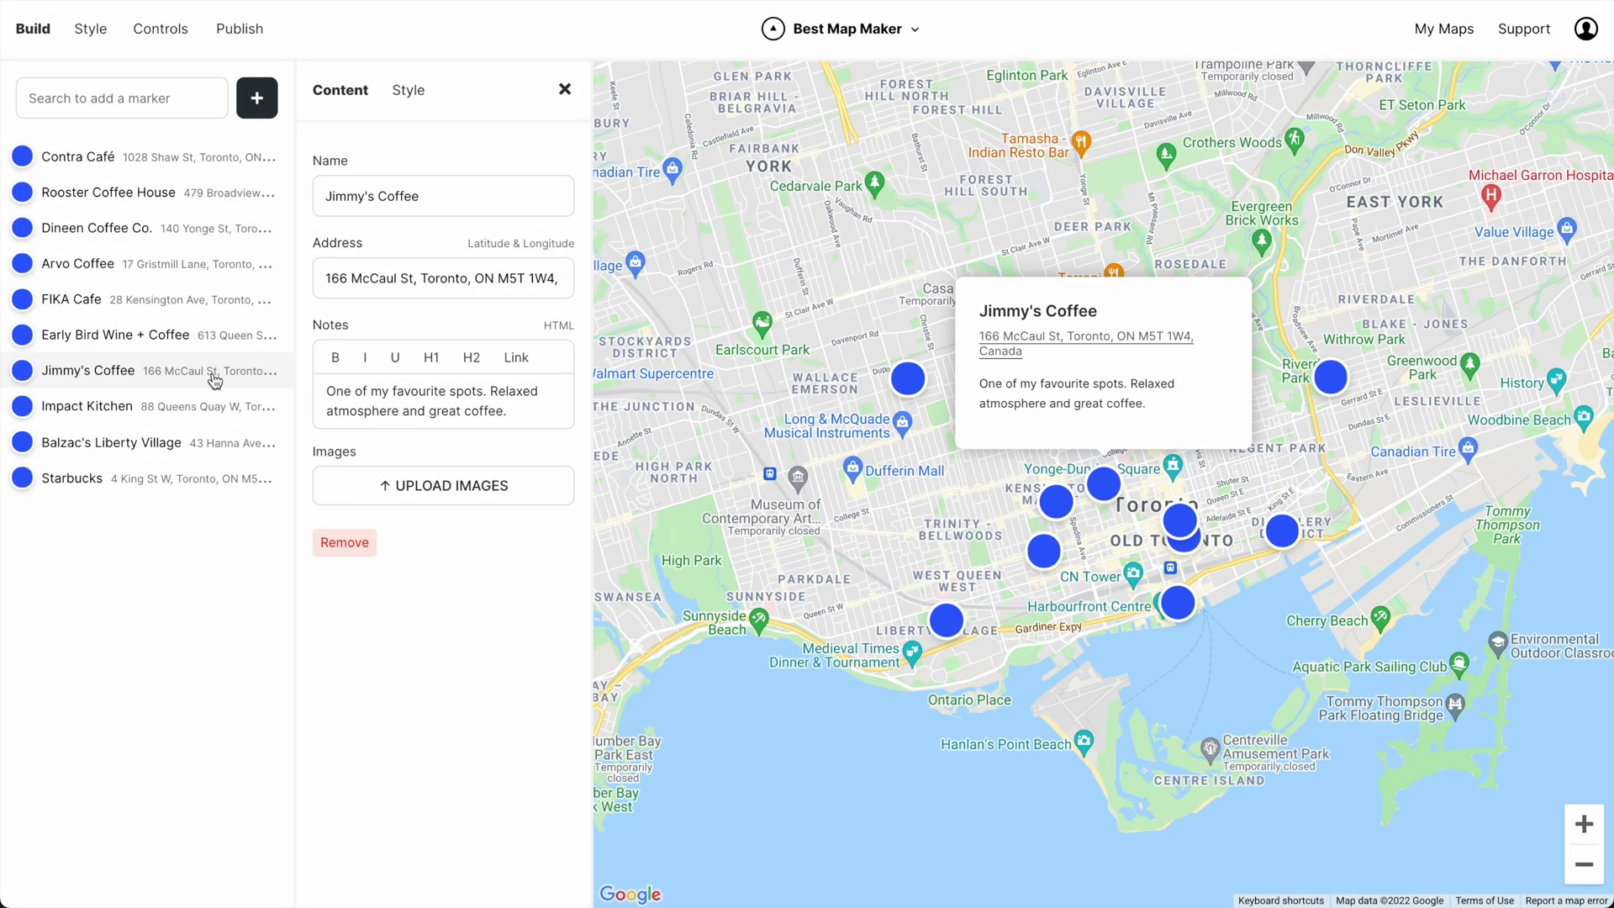
Attach Picture.jpeg as the coffee photo in Jimmy's Coffee's popup.
left_click(444, 486)
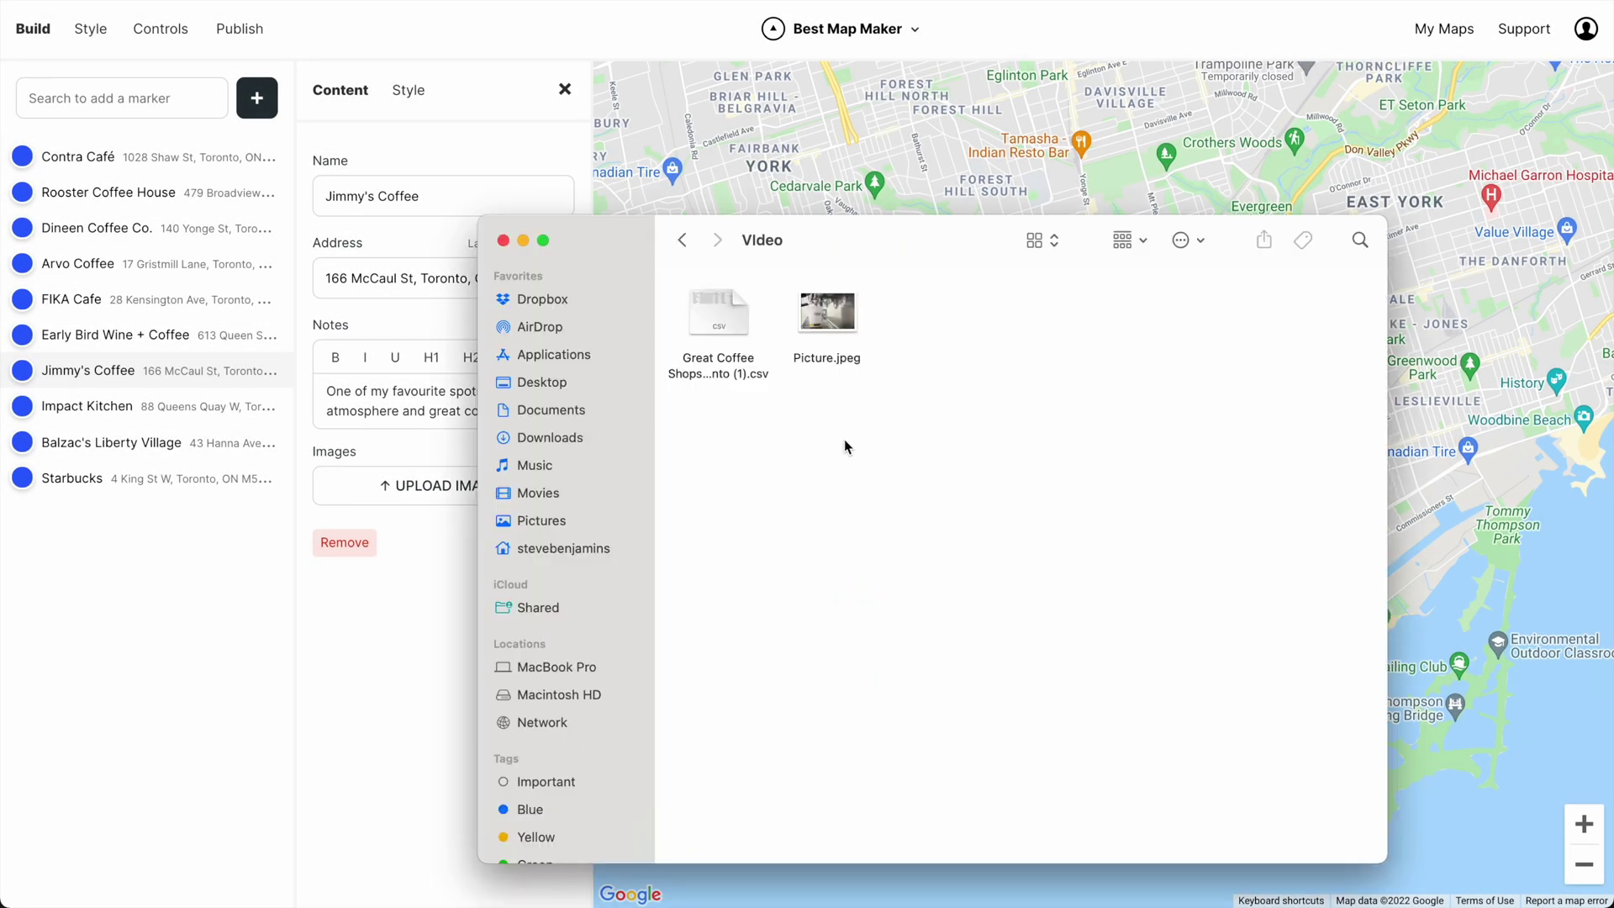
left_click_drag(797, 336, 410, 488)
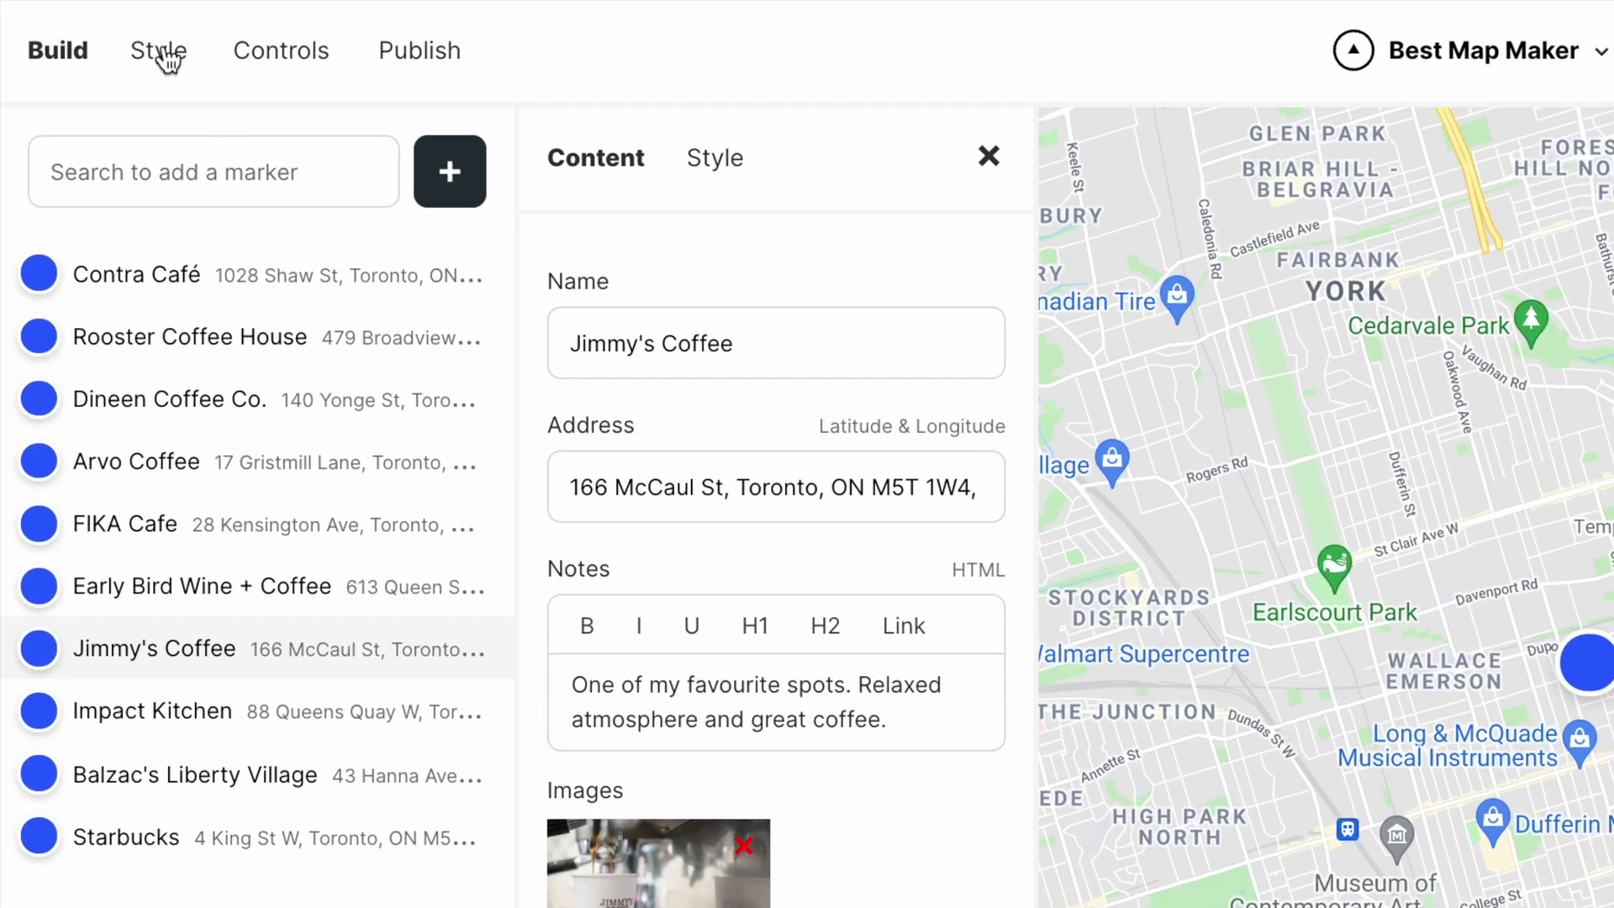
left_click(165, 57)
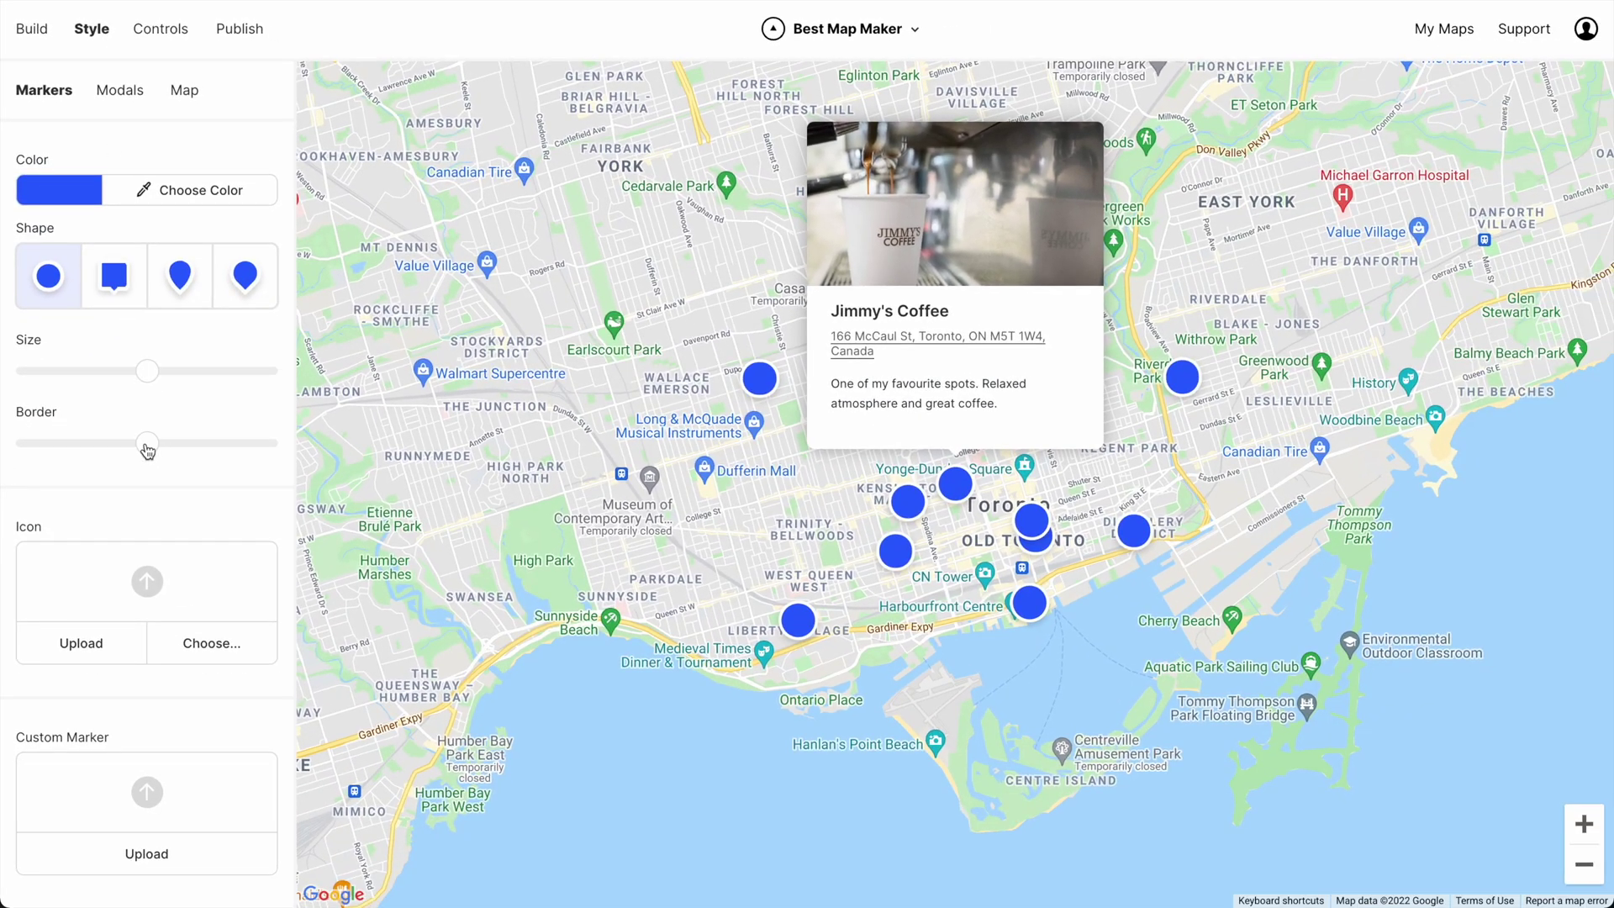
Make all markers borderless, near-black (#090A0C), smaller, with a coffee-cup icon.
left_click_drag(147, 445, 27, 443)
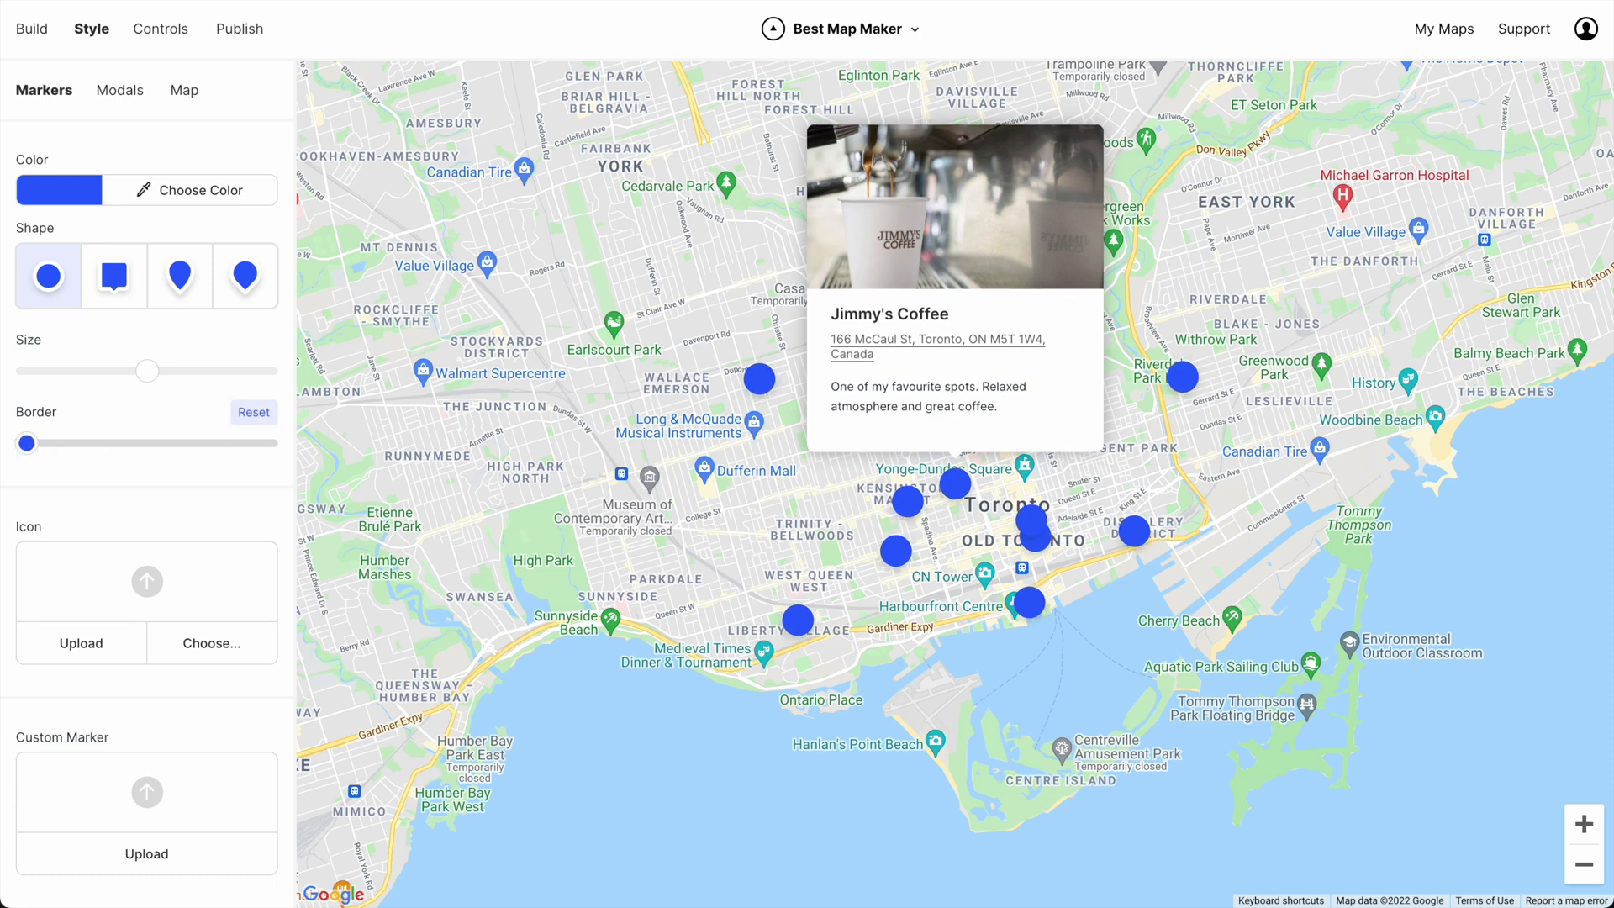
left_click(186, 652)
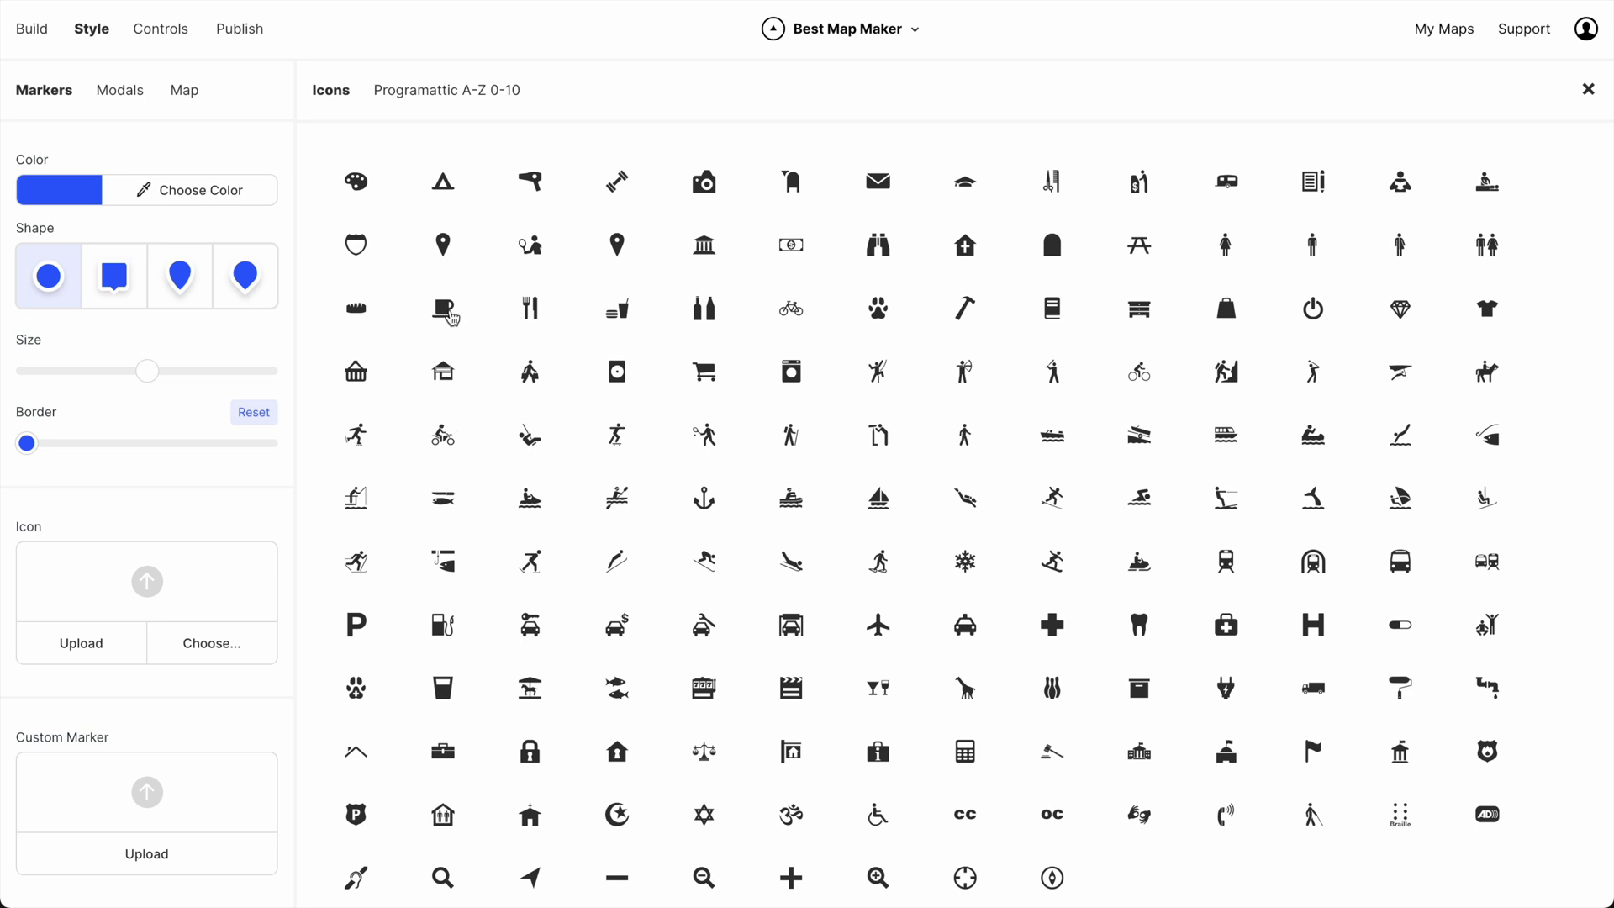
left_click(443, 309)
left_click(1587, 89)
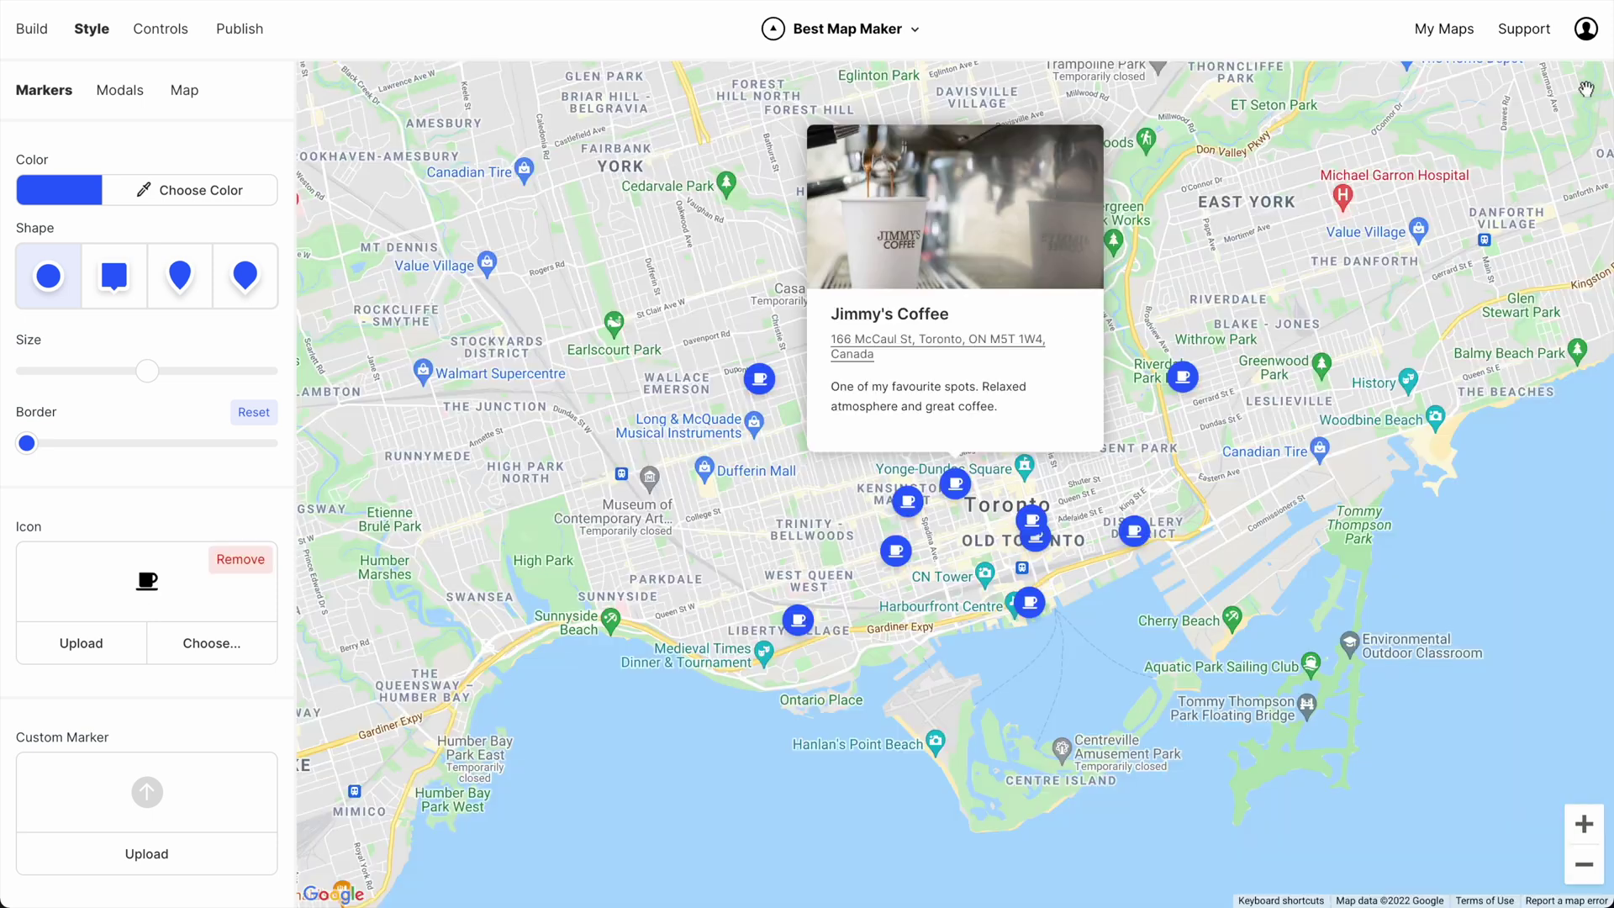
left_click(46, 197)
left_click_drag(50, 269, 28, 353)
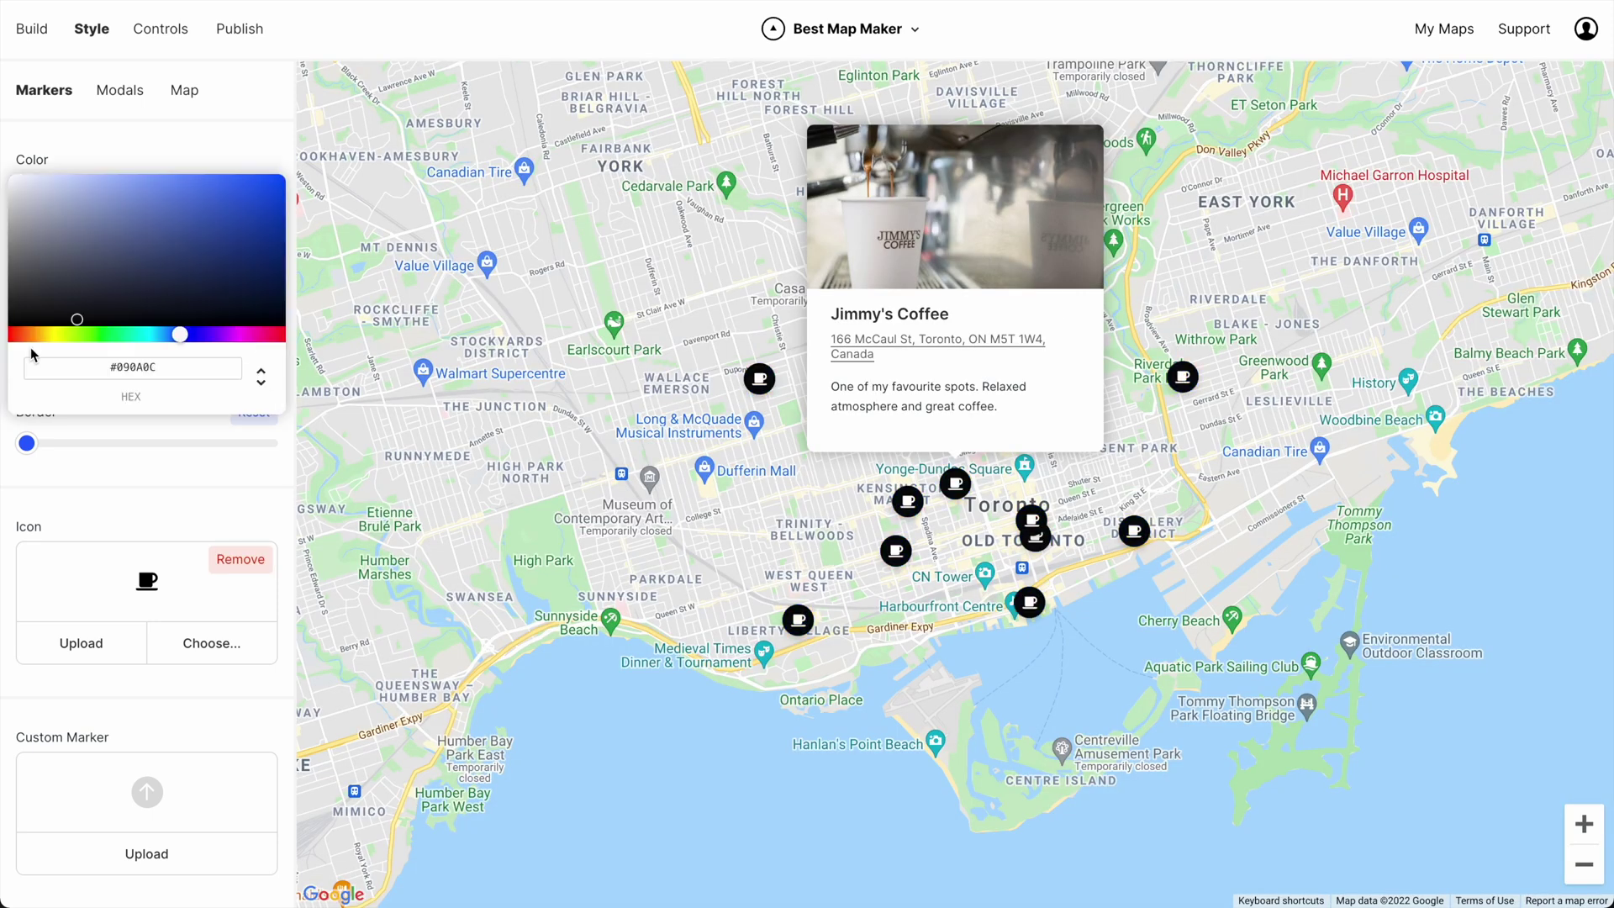
left_click(123, 471)
left_click_drag(148, 380, 95, 372)
left_click(680, 506)
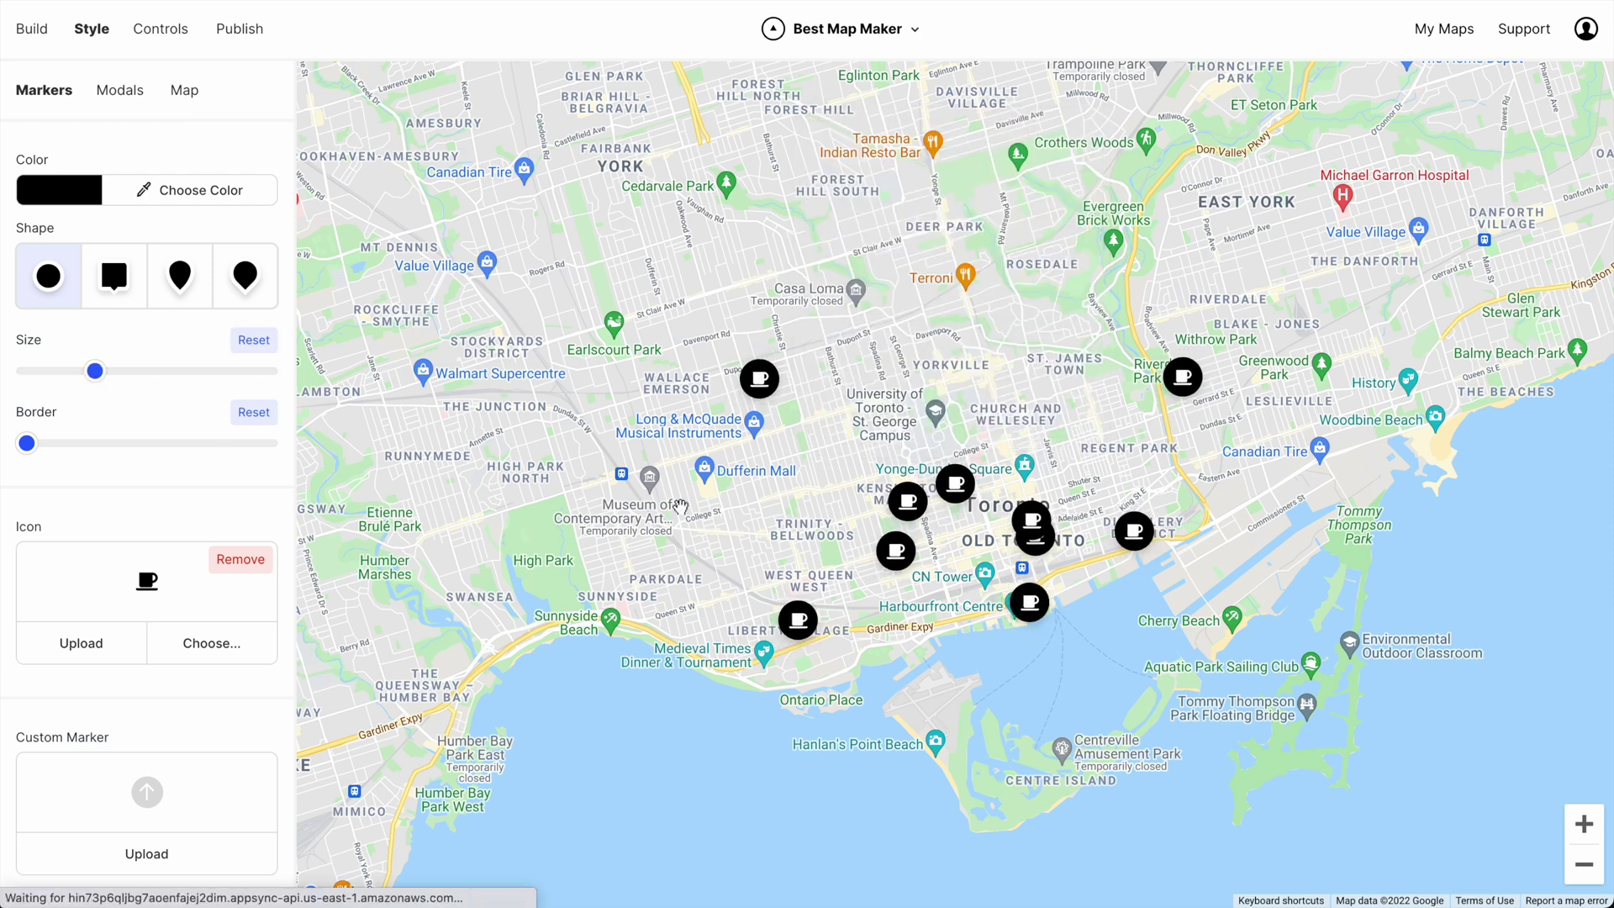
left_click(955, 483)
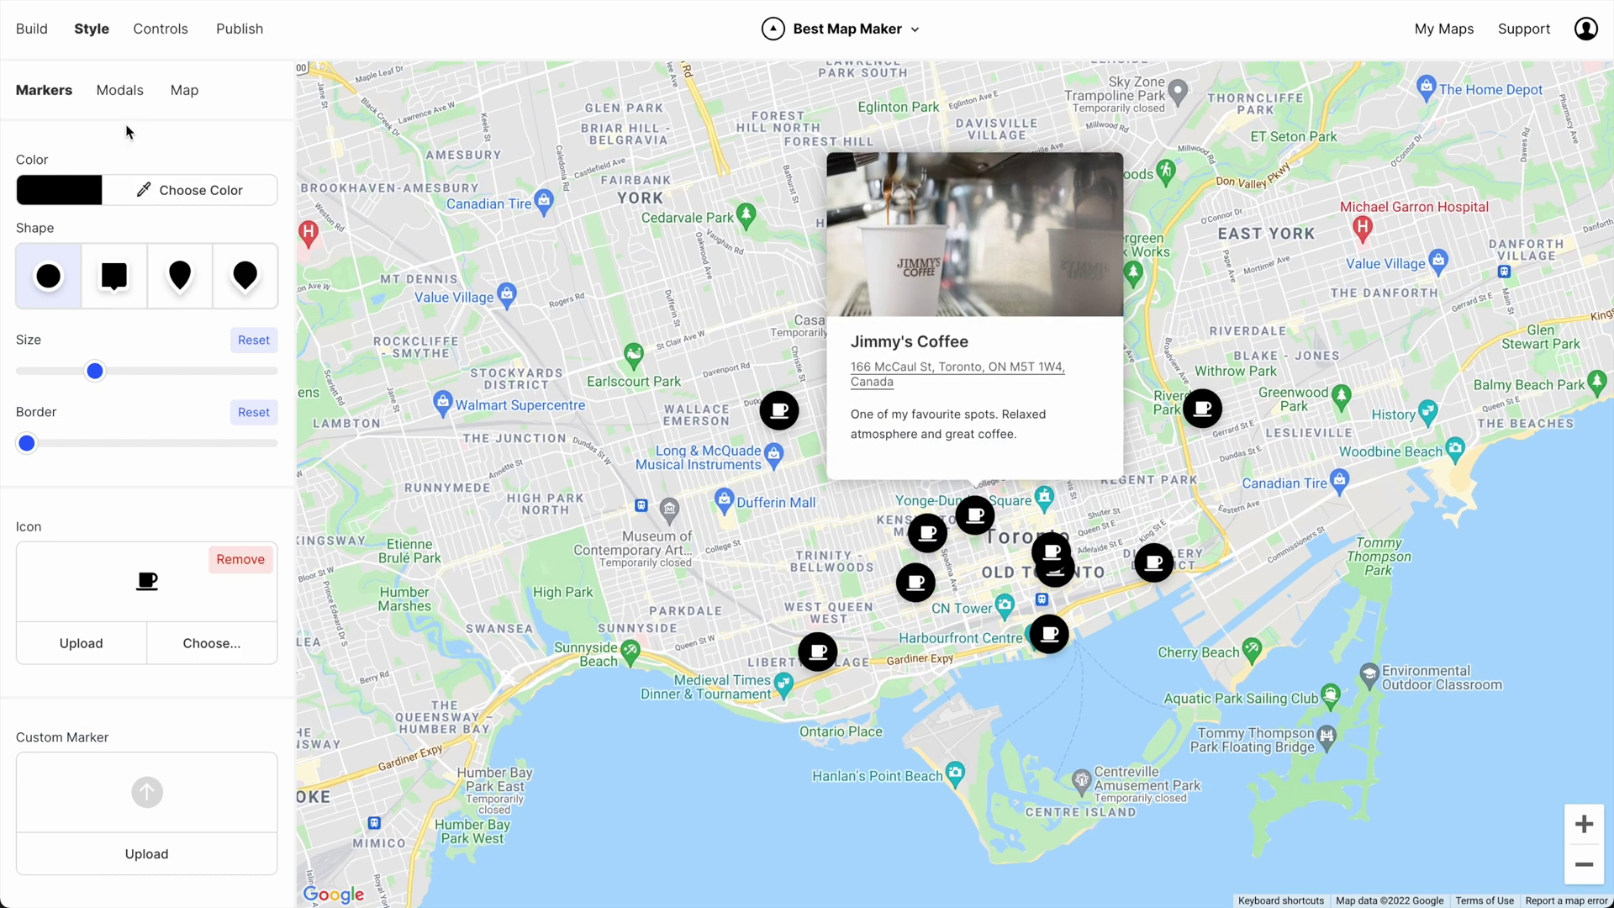
Hide the address in the cafe popup and adjust its text sizes.
left_click(125, 93)
scroll(133, 362, "down", 5)
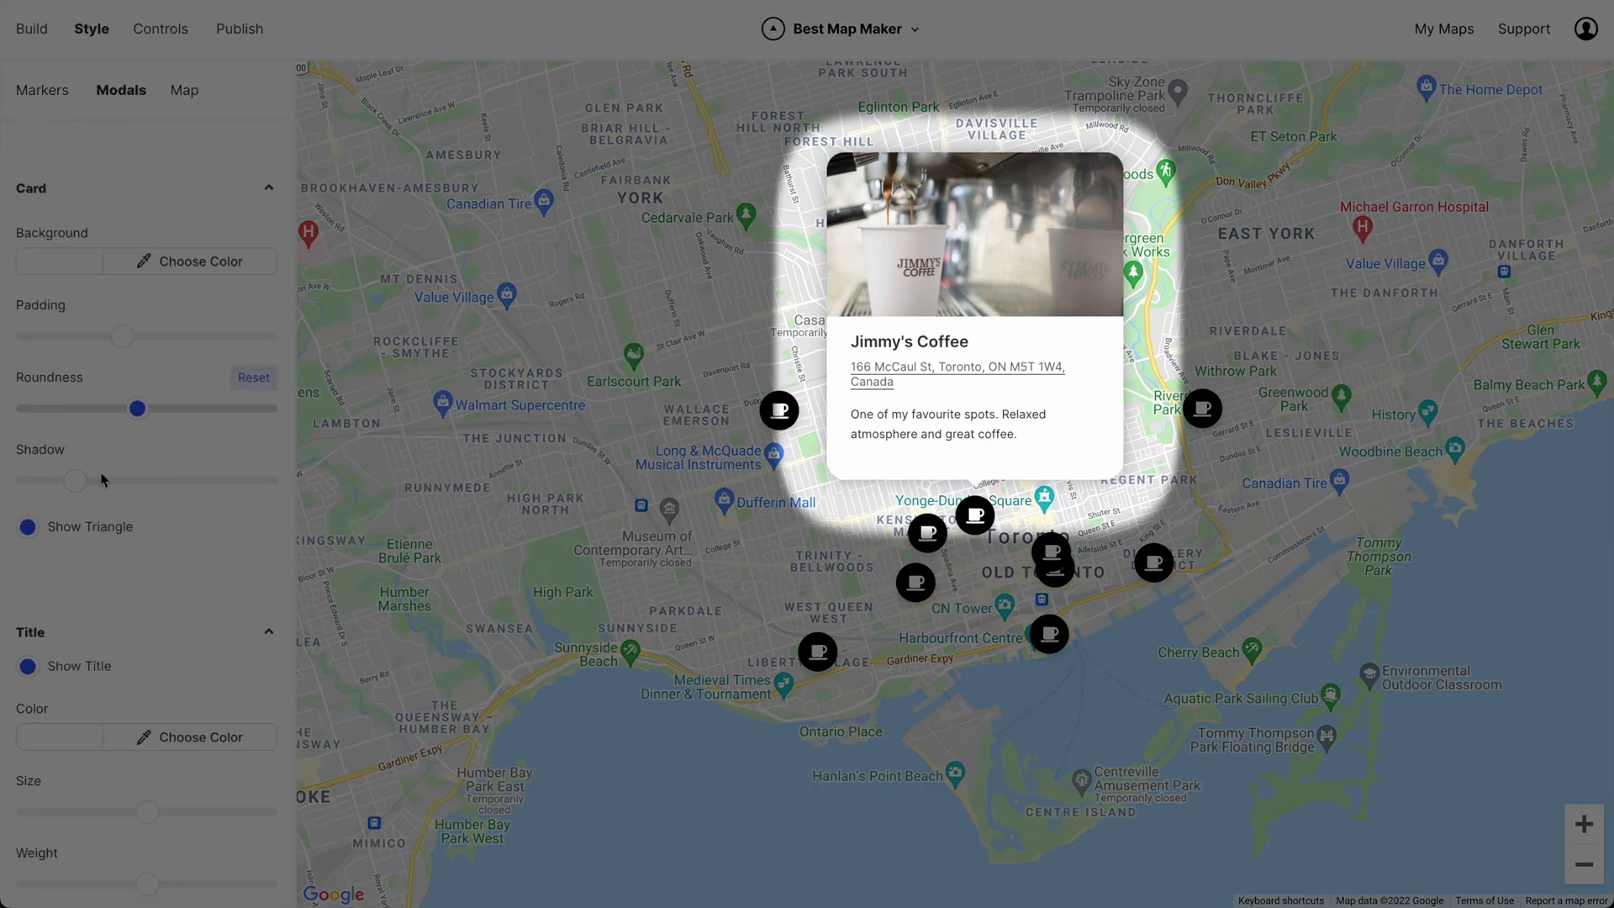
scroll(176, 492, "down", 4)
left_click_drag(147, 515, 169, 515)
scroll(131, 538, "down", 3)
left_click(126, 540)
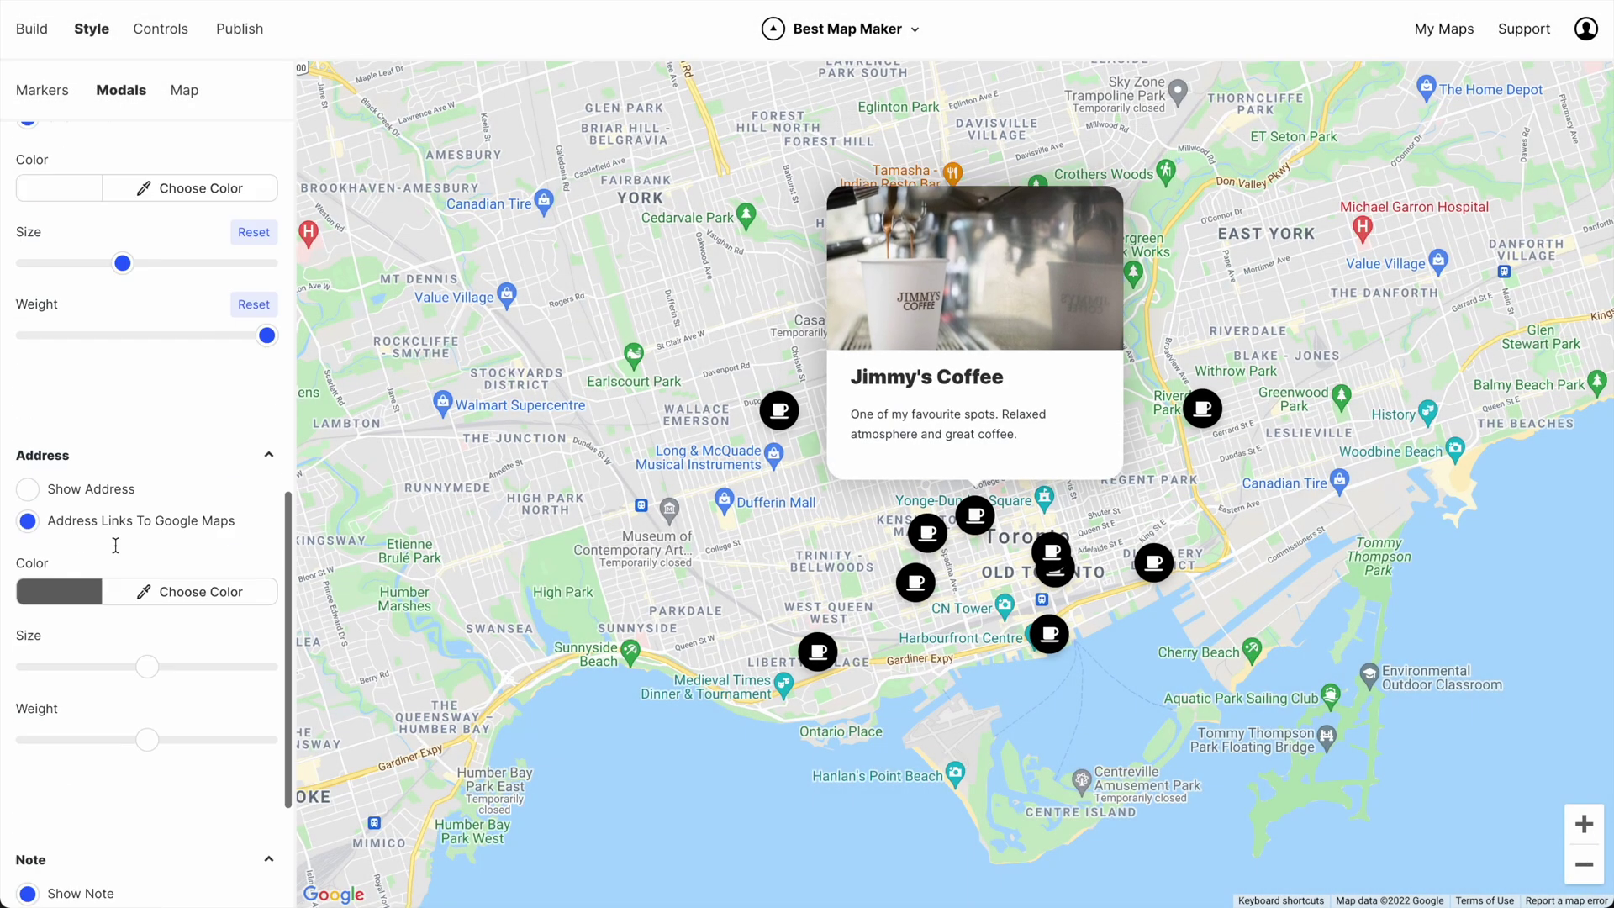
scroll(132, 541, "down", 4)
left_click_drag(147, 800, 51, 800)
scroll(147, 738, "up", 15)
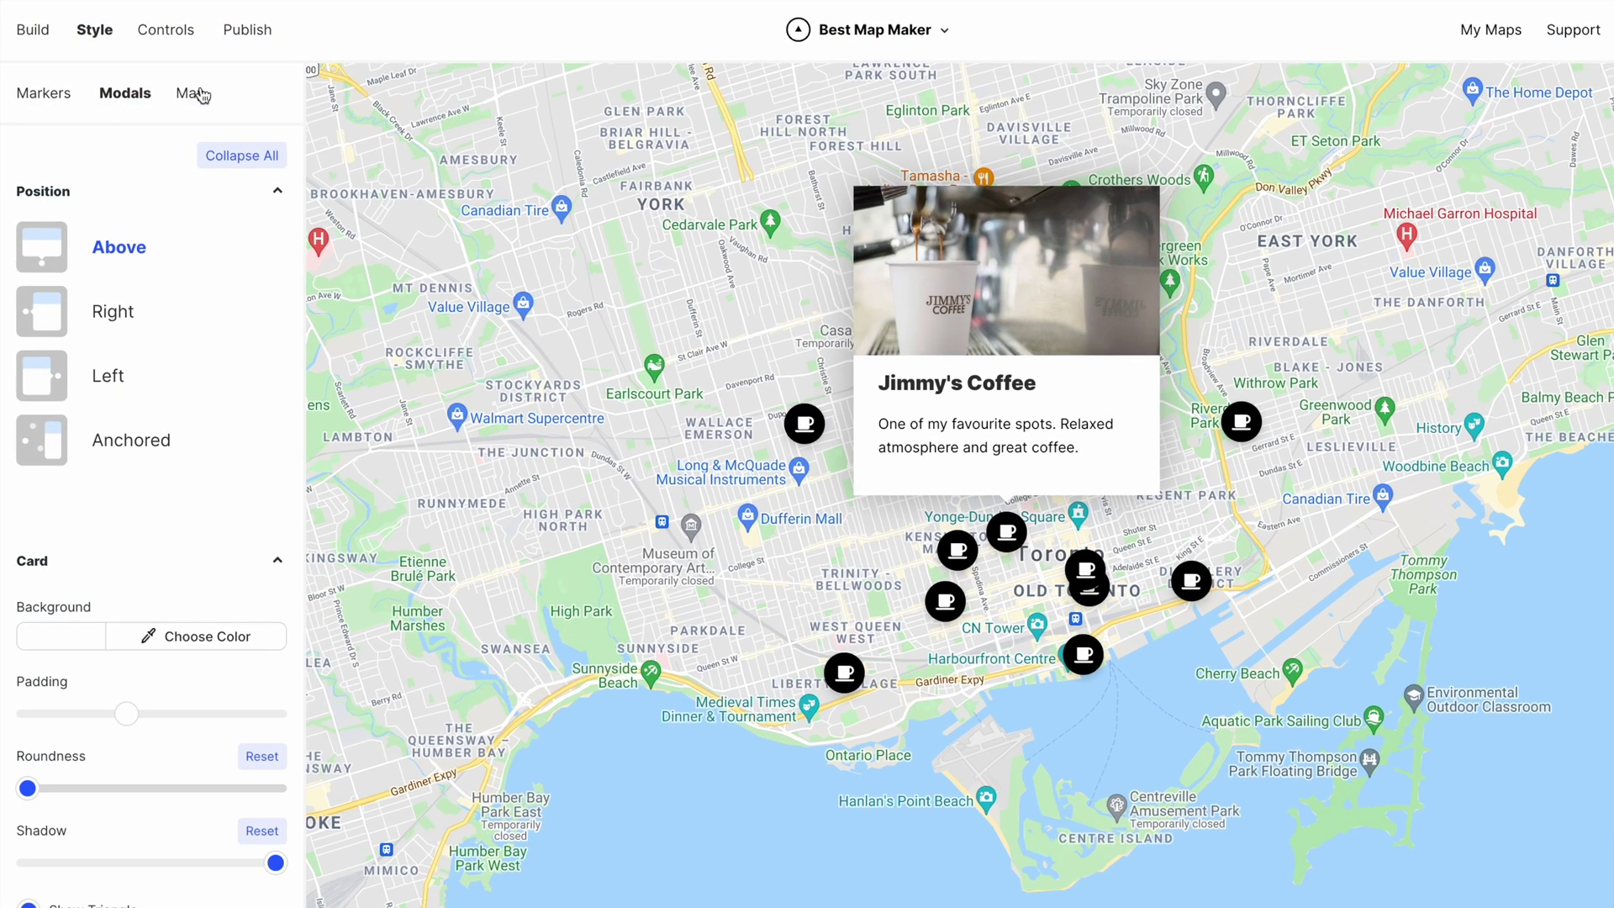
Switch the base map to the grey theme.
left_click(184, 90)
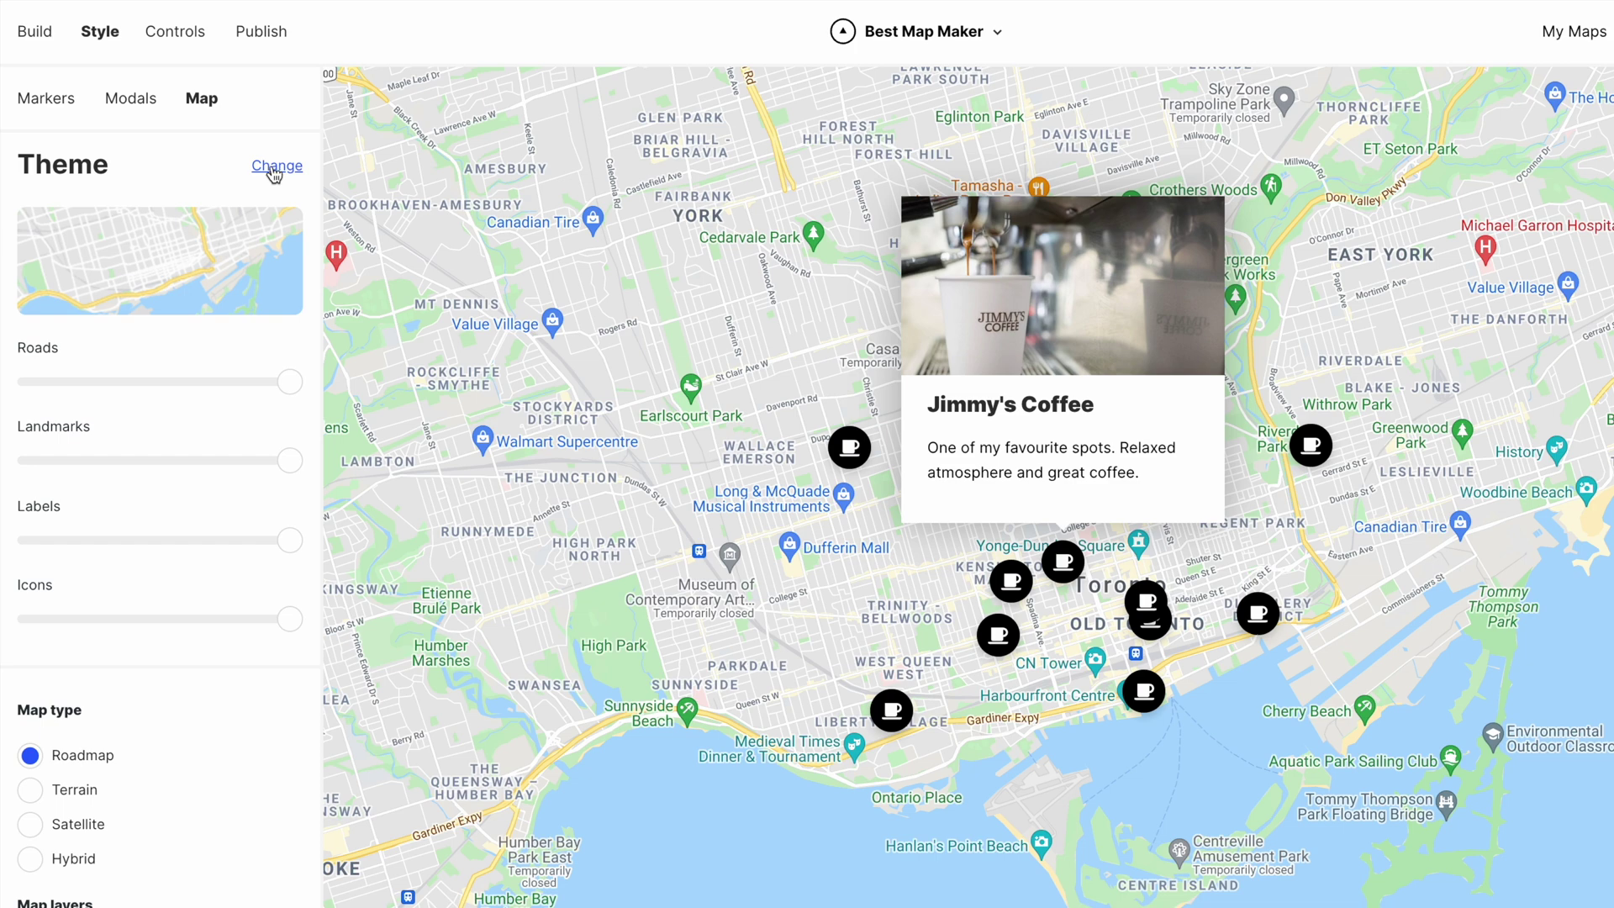
left_click(274, 168)
scroll(193, 652, "down", 3)
left_click(154, 834)
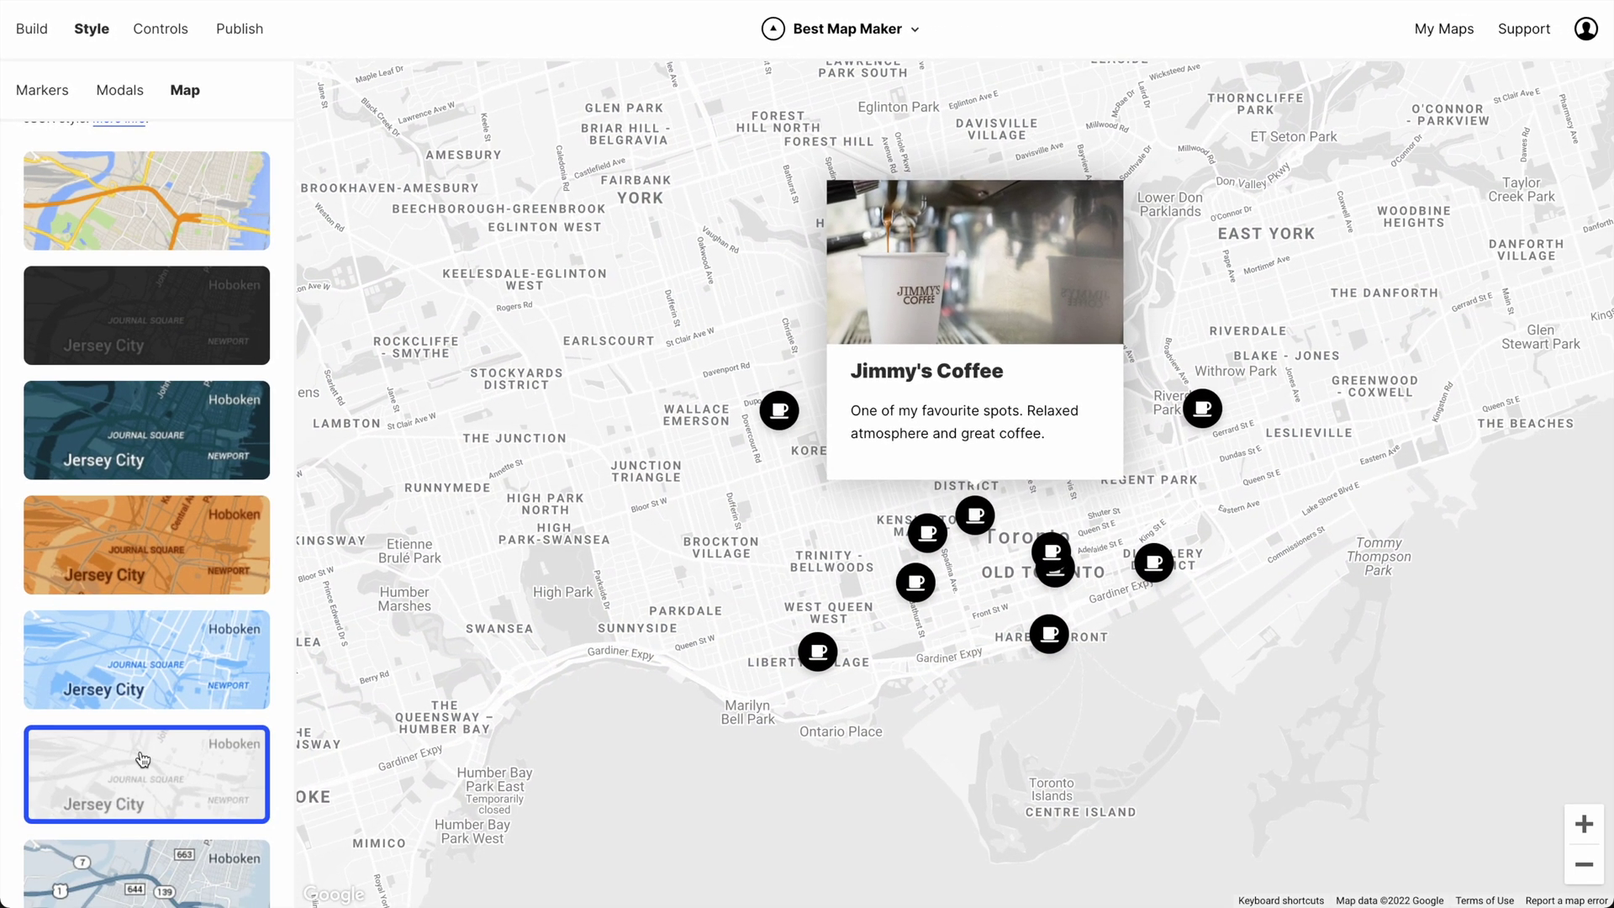
left_click(252, 32)
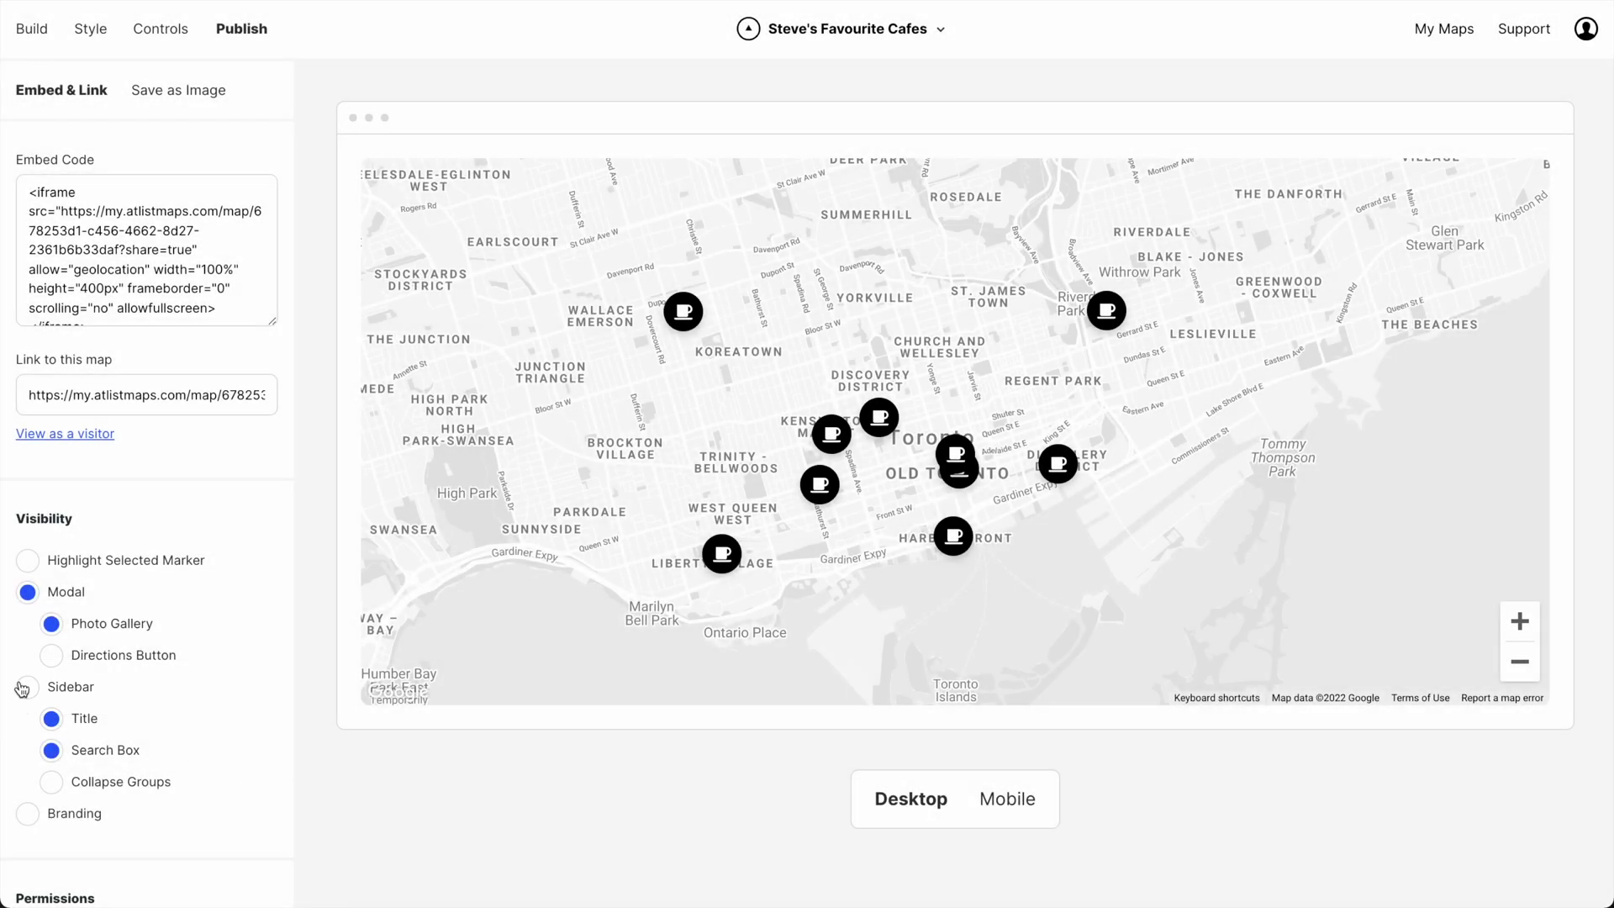
Turn on the Sidebar option under Visibility for the embedded map.
left_click(26, 687)
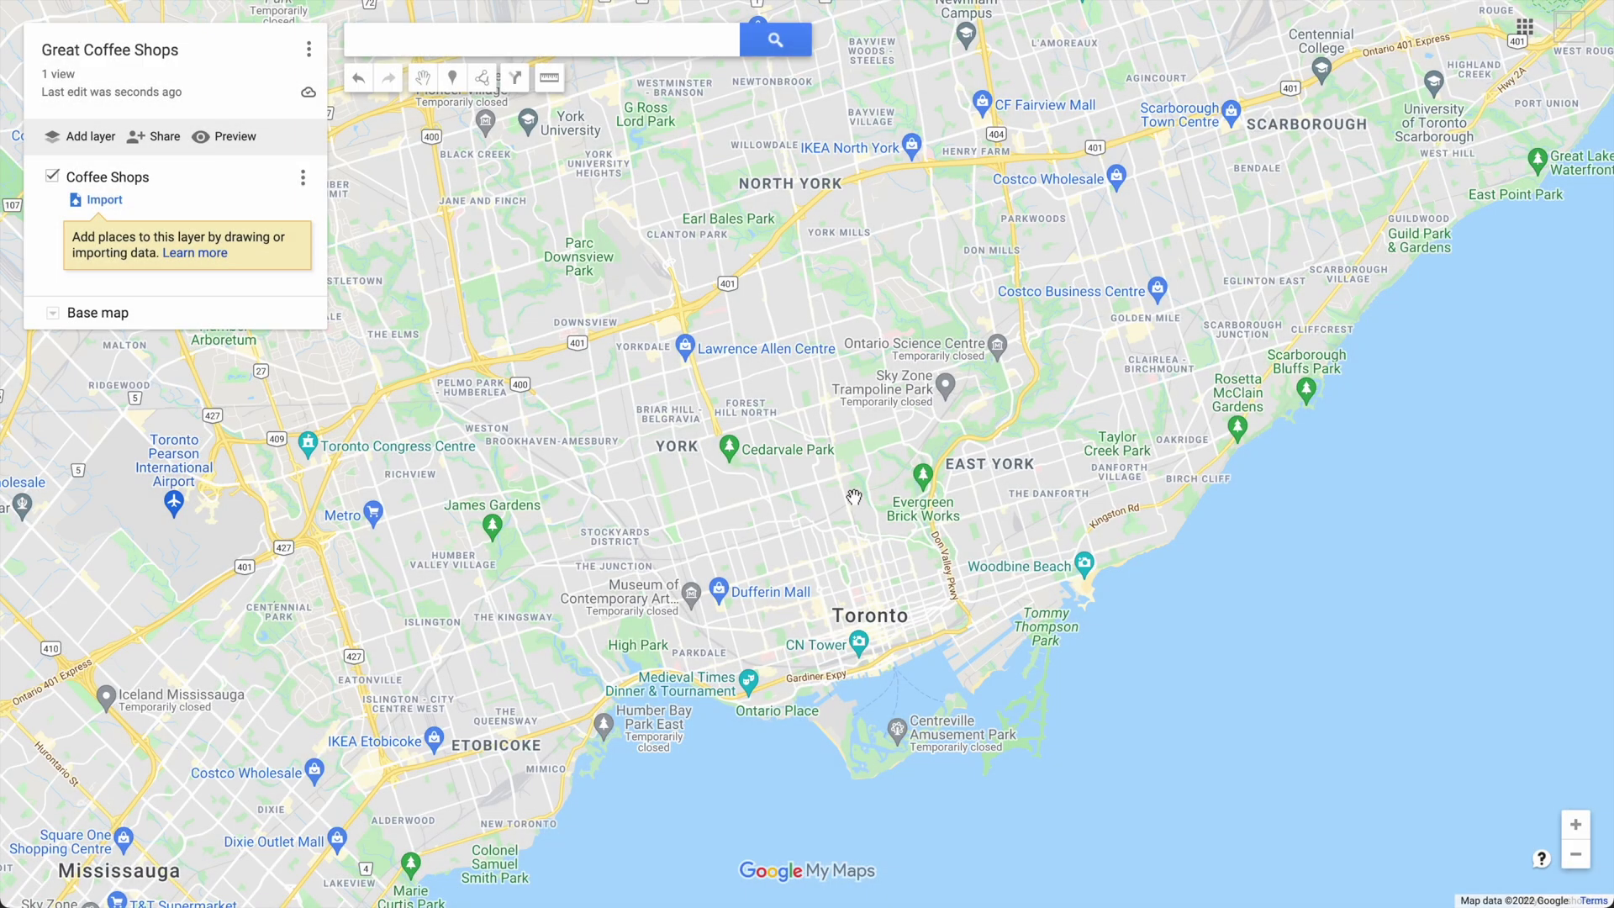
Measure the 7.33 km distance from York to downtown Toronto.
left_click(548, 78)
left_click(640, 455)
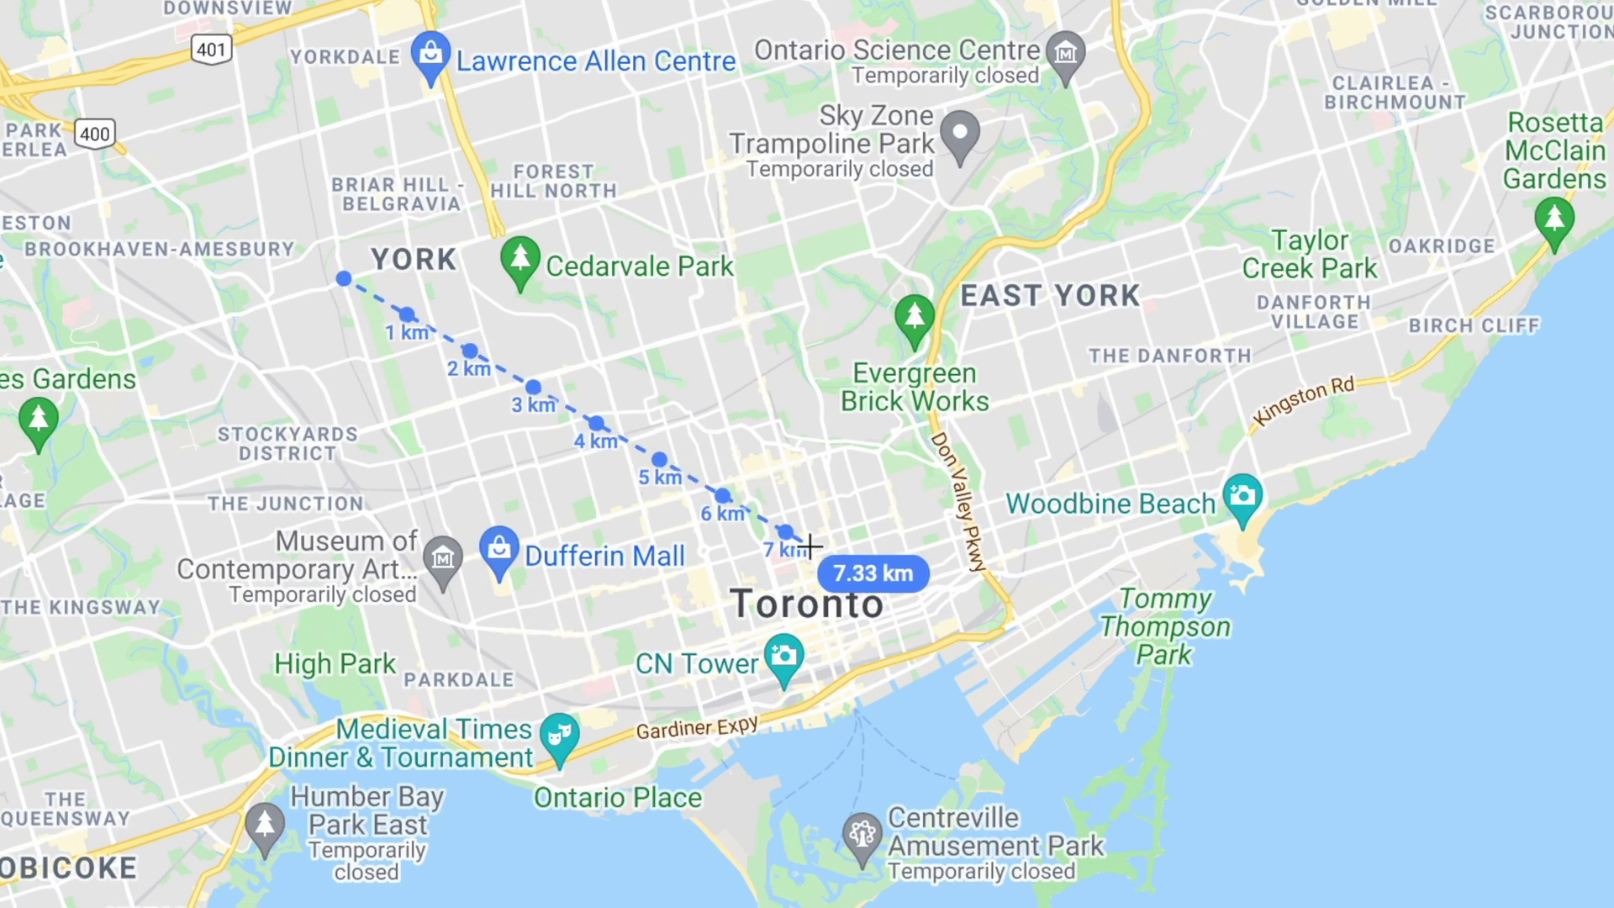
double_click(808, 543)
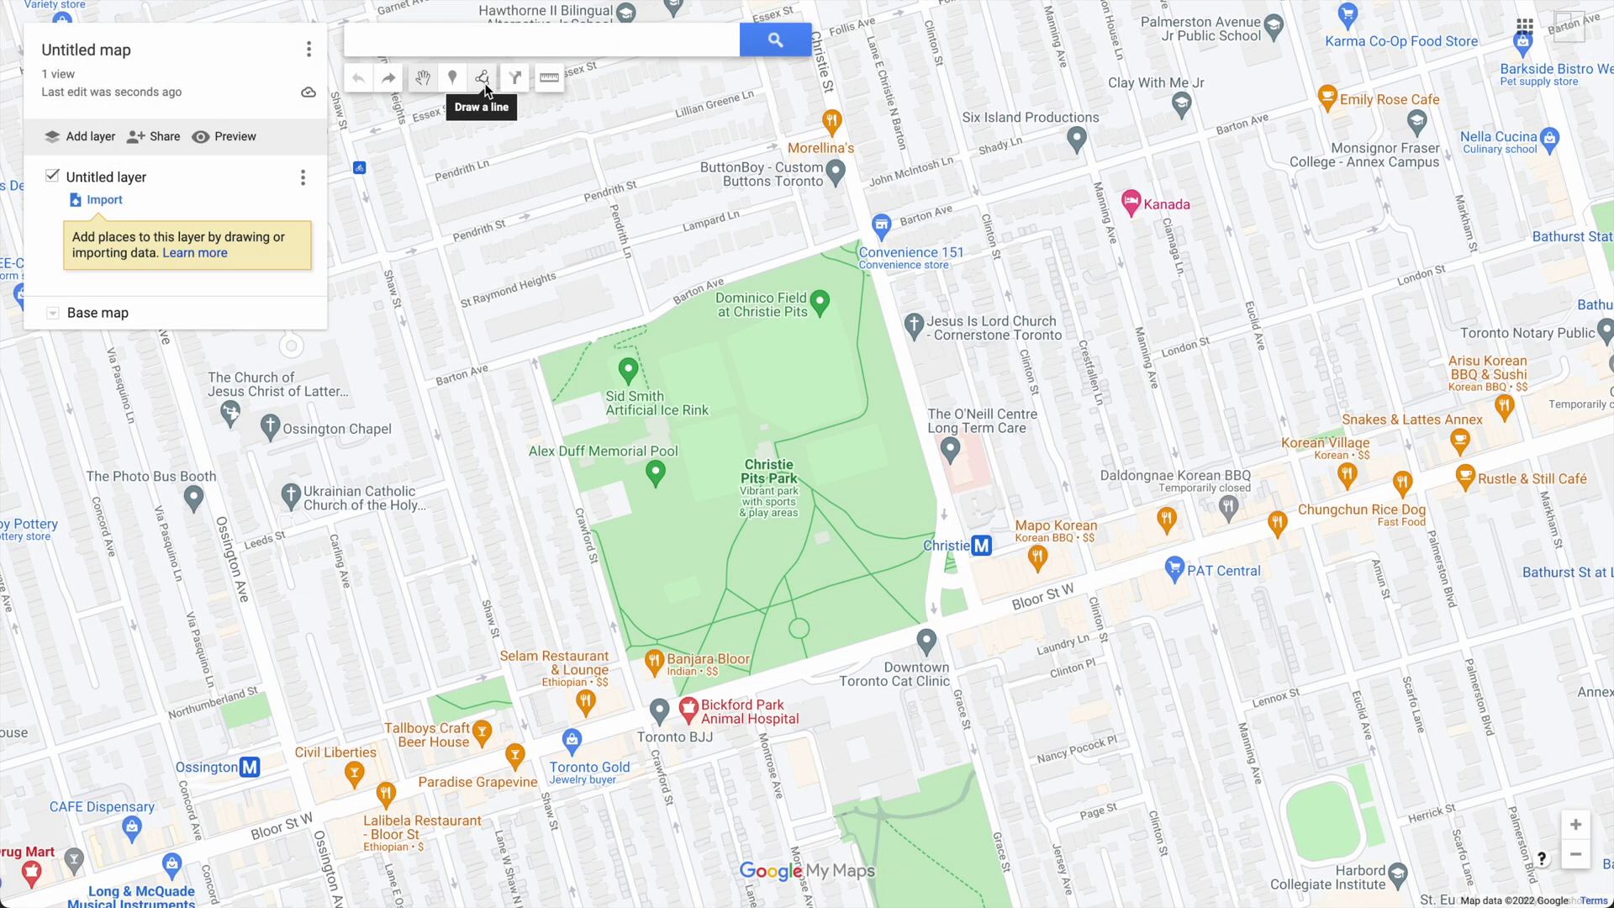
left_click(482, 79)
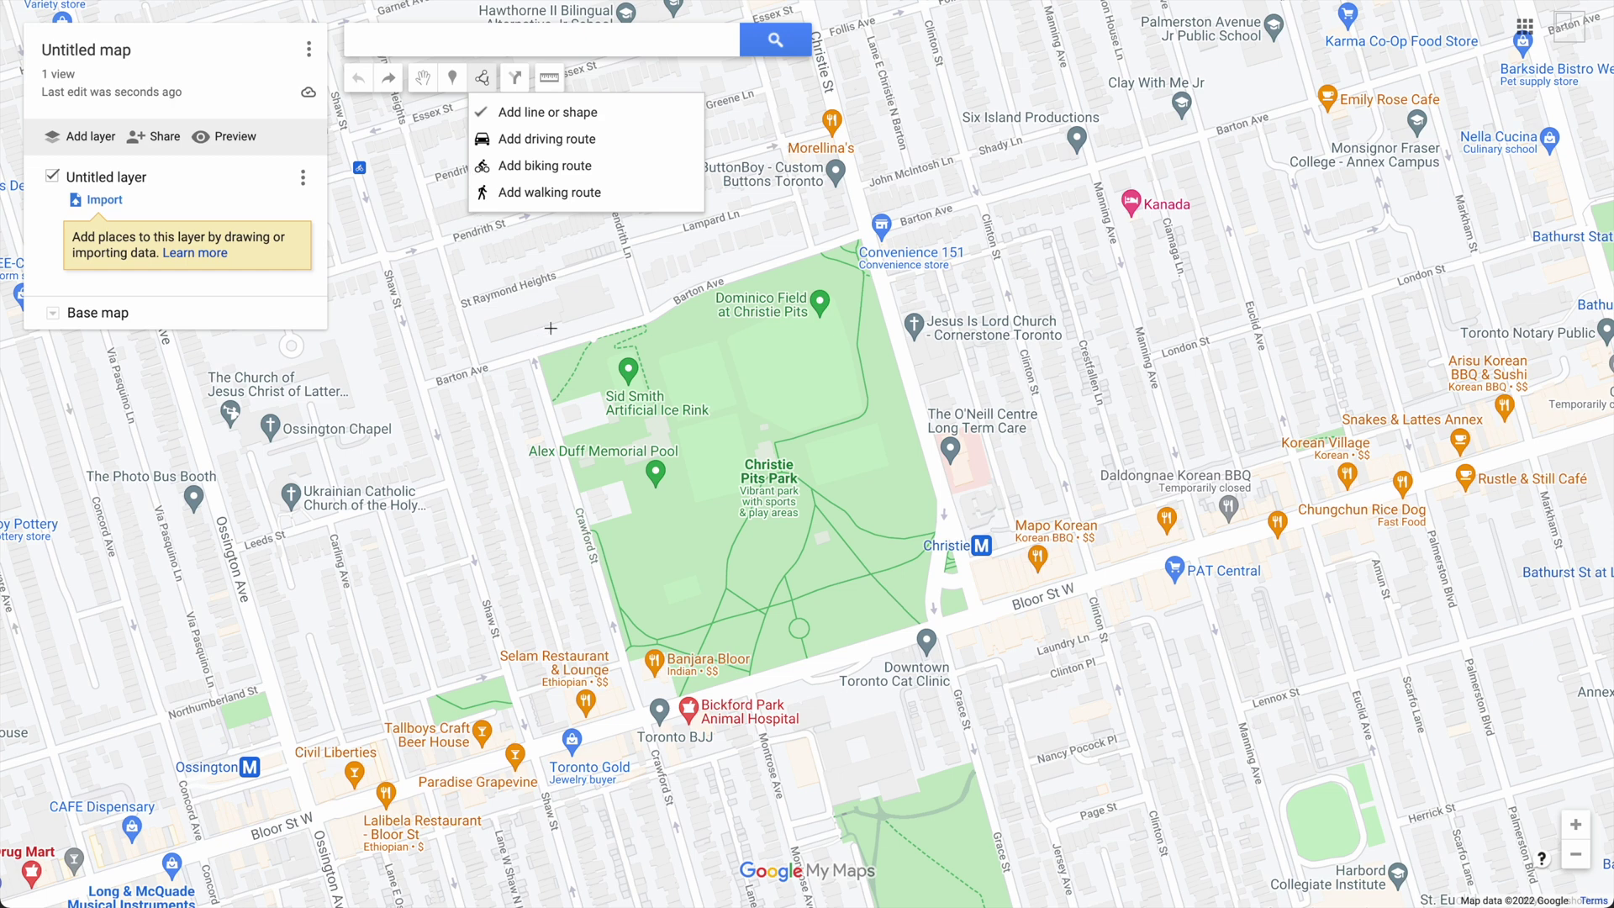
Outline Christie Pits with a polygon and name it 'Christie Pits Park'.
left_click(547, 113)
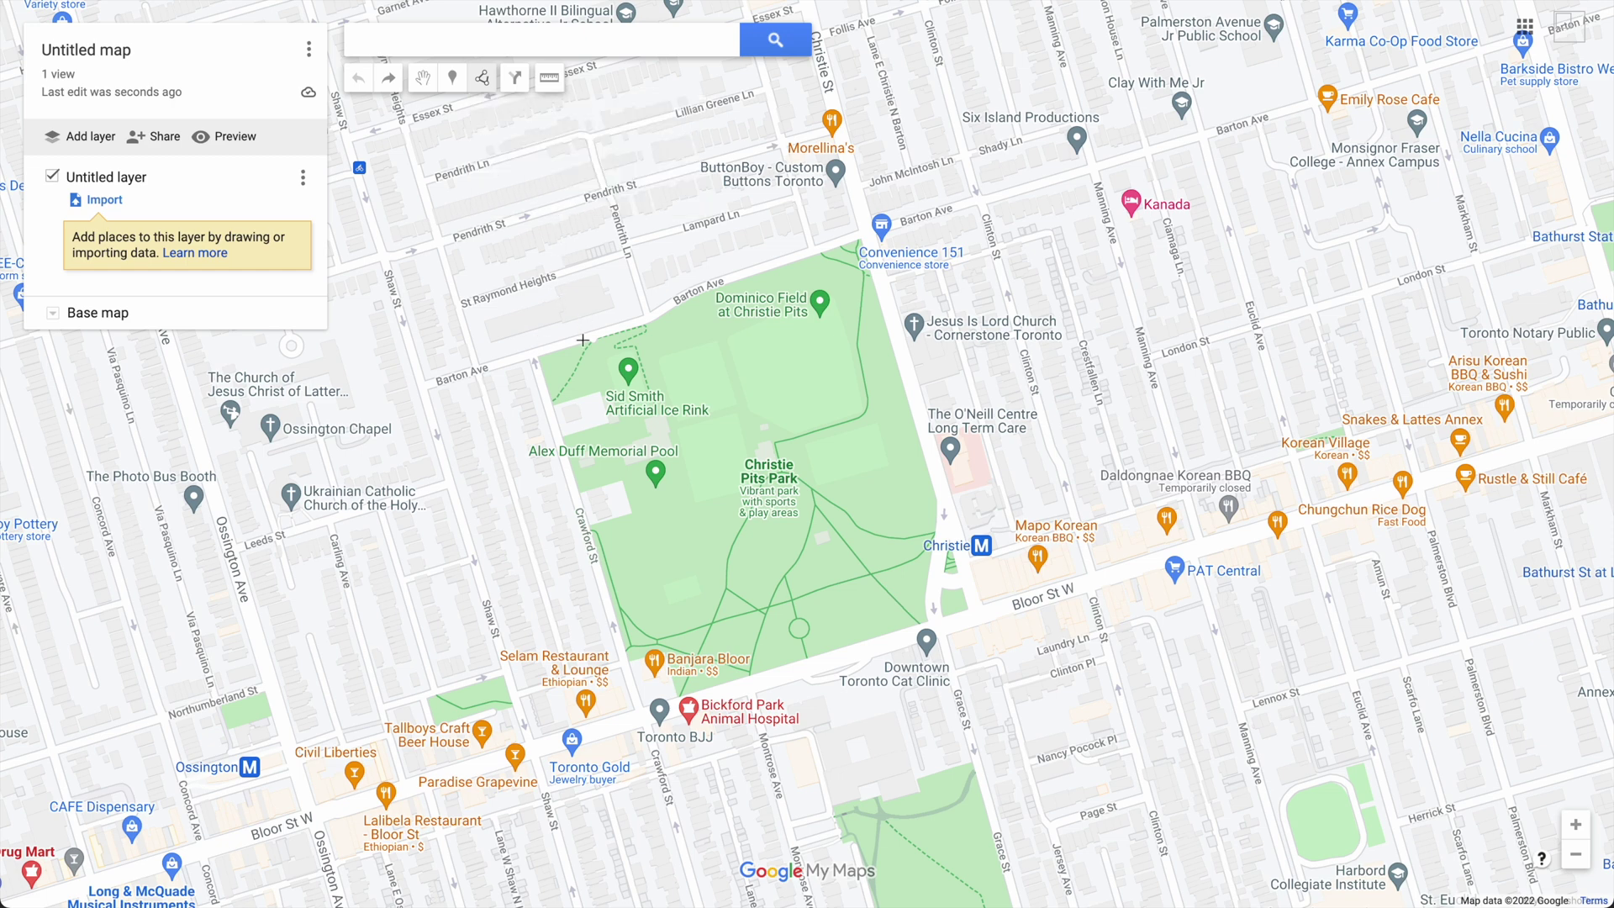
left_click(538, 356)
left_click(645, 705)
left_click(928, 622)
left_click(937, 500)
left_click(860, 241)
left_click(677, 303)
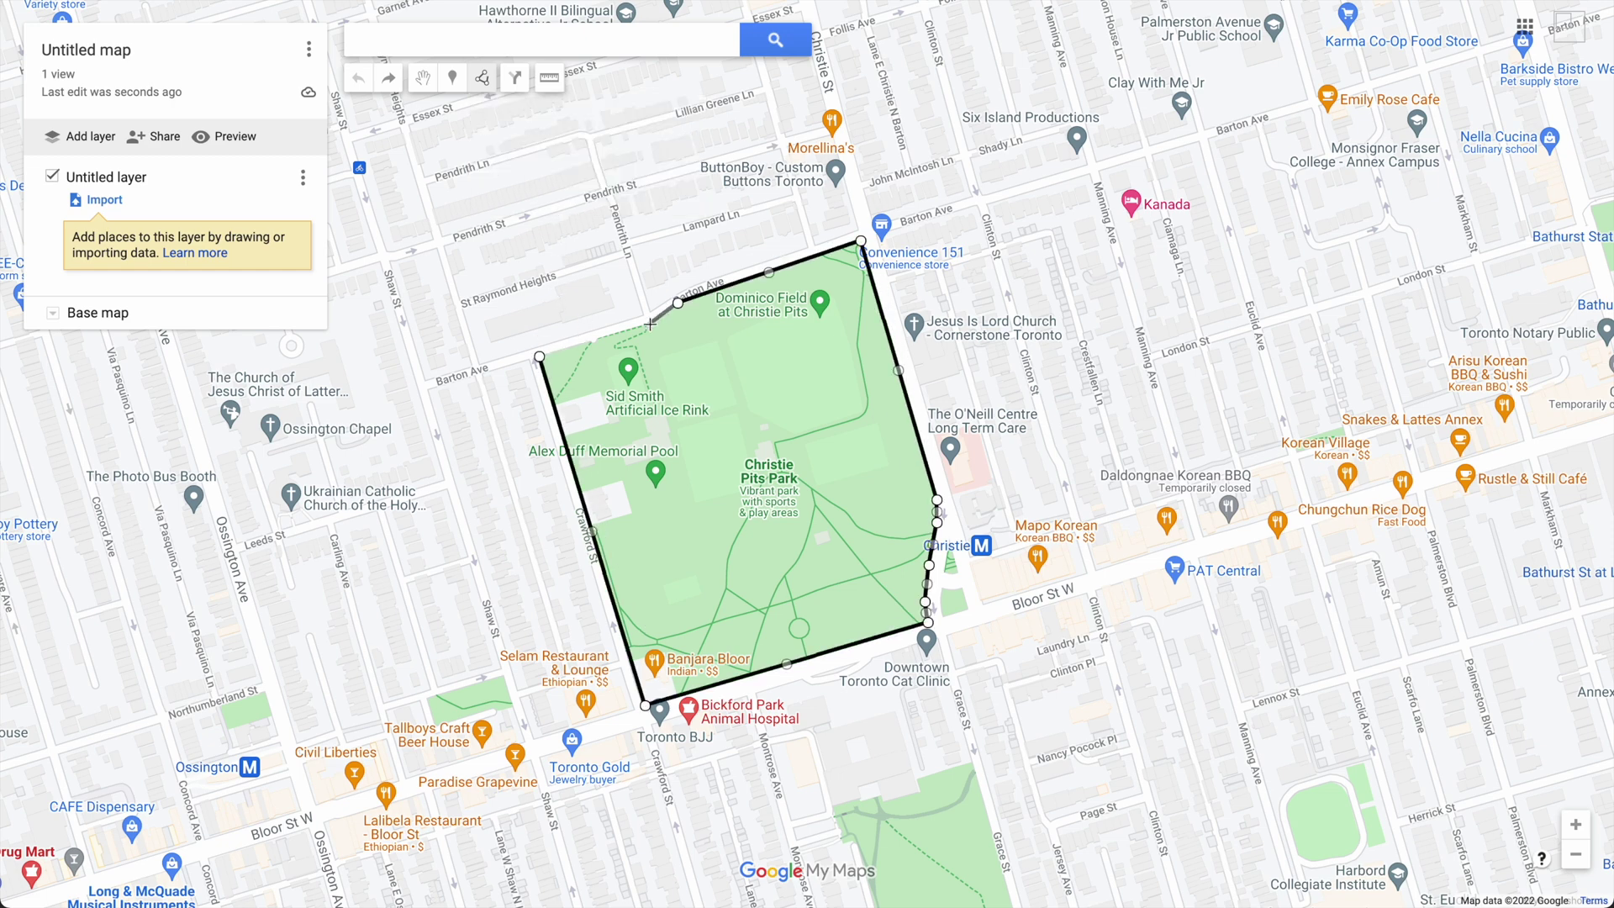
left_click(539, 356)
type("Christie Pits Park")
left_click(685, 440)
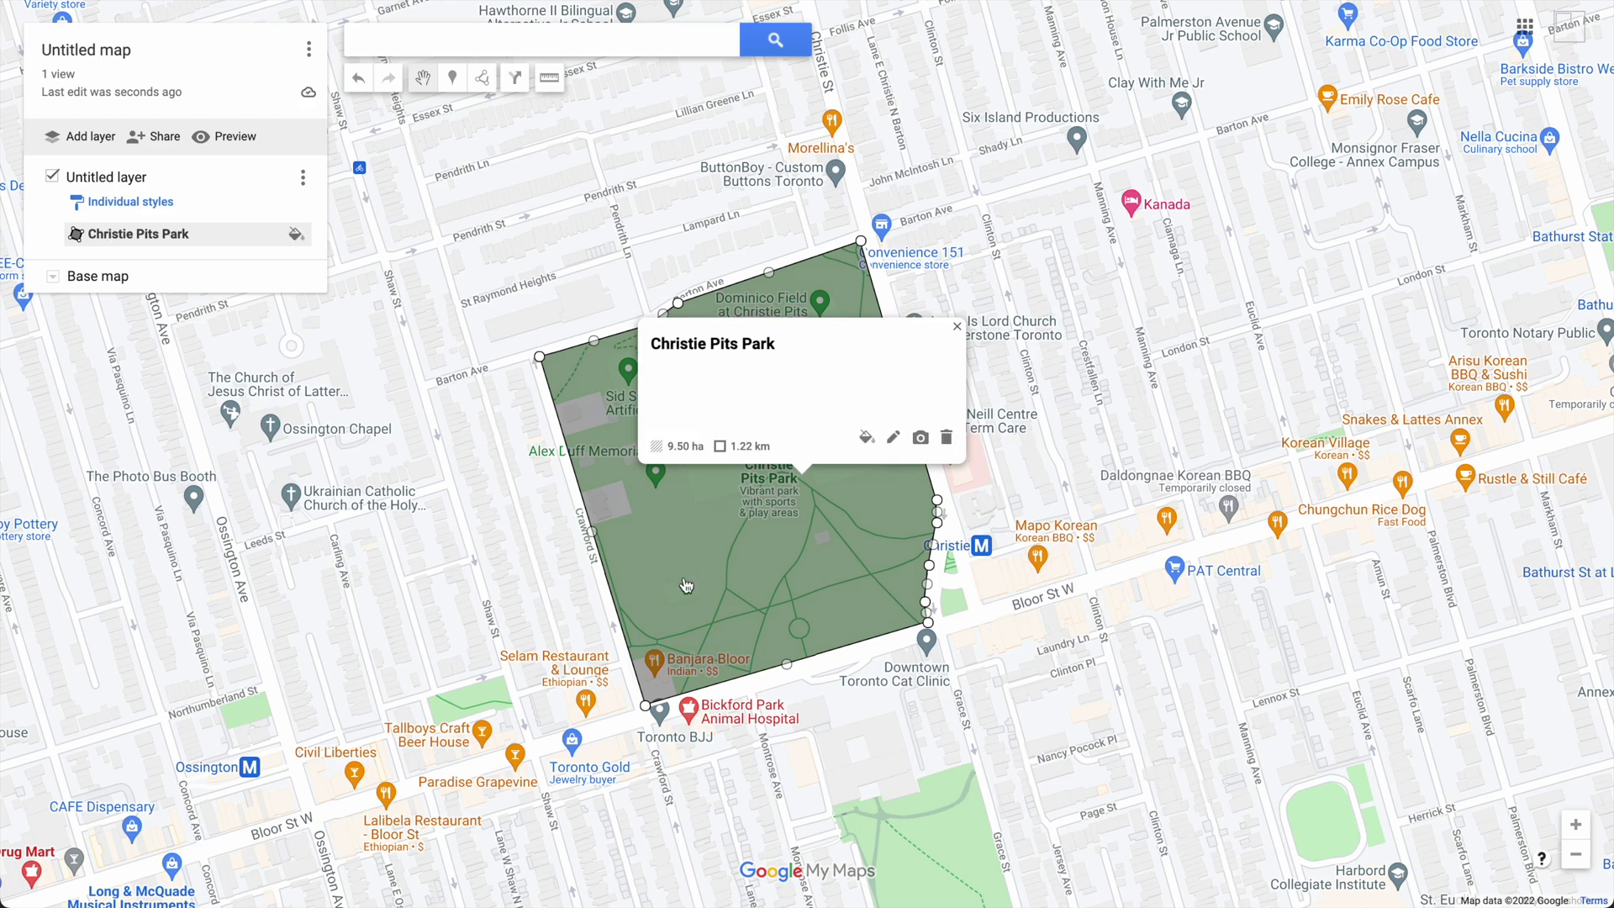
left_click(1188, 441)
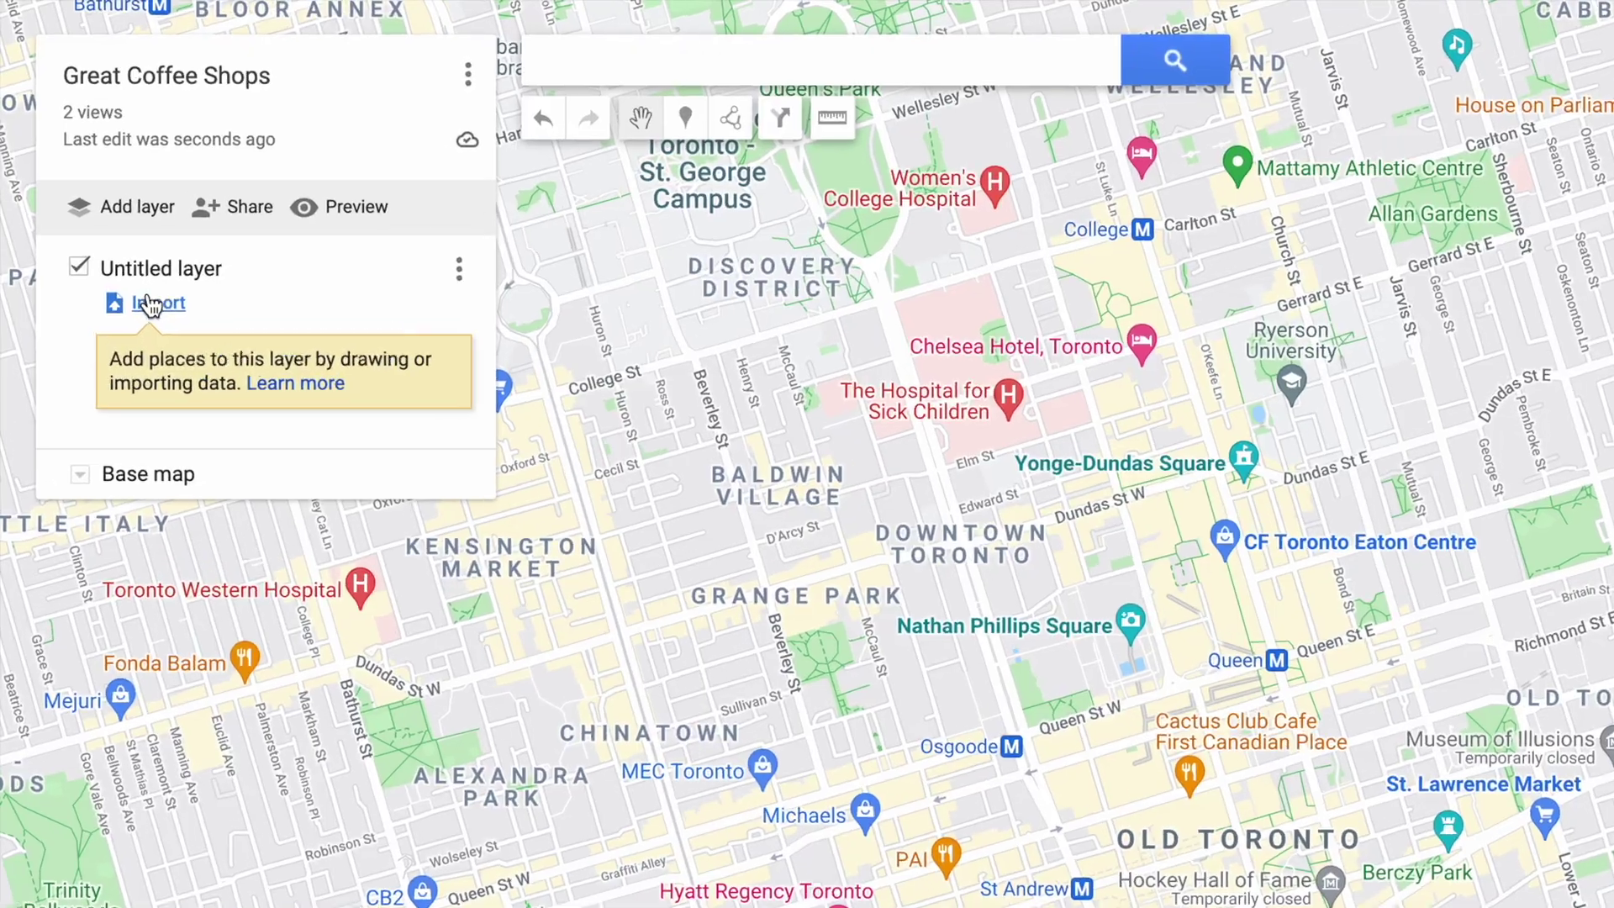
left_click(104, 200)
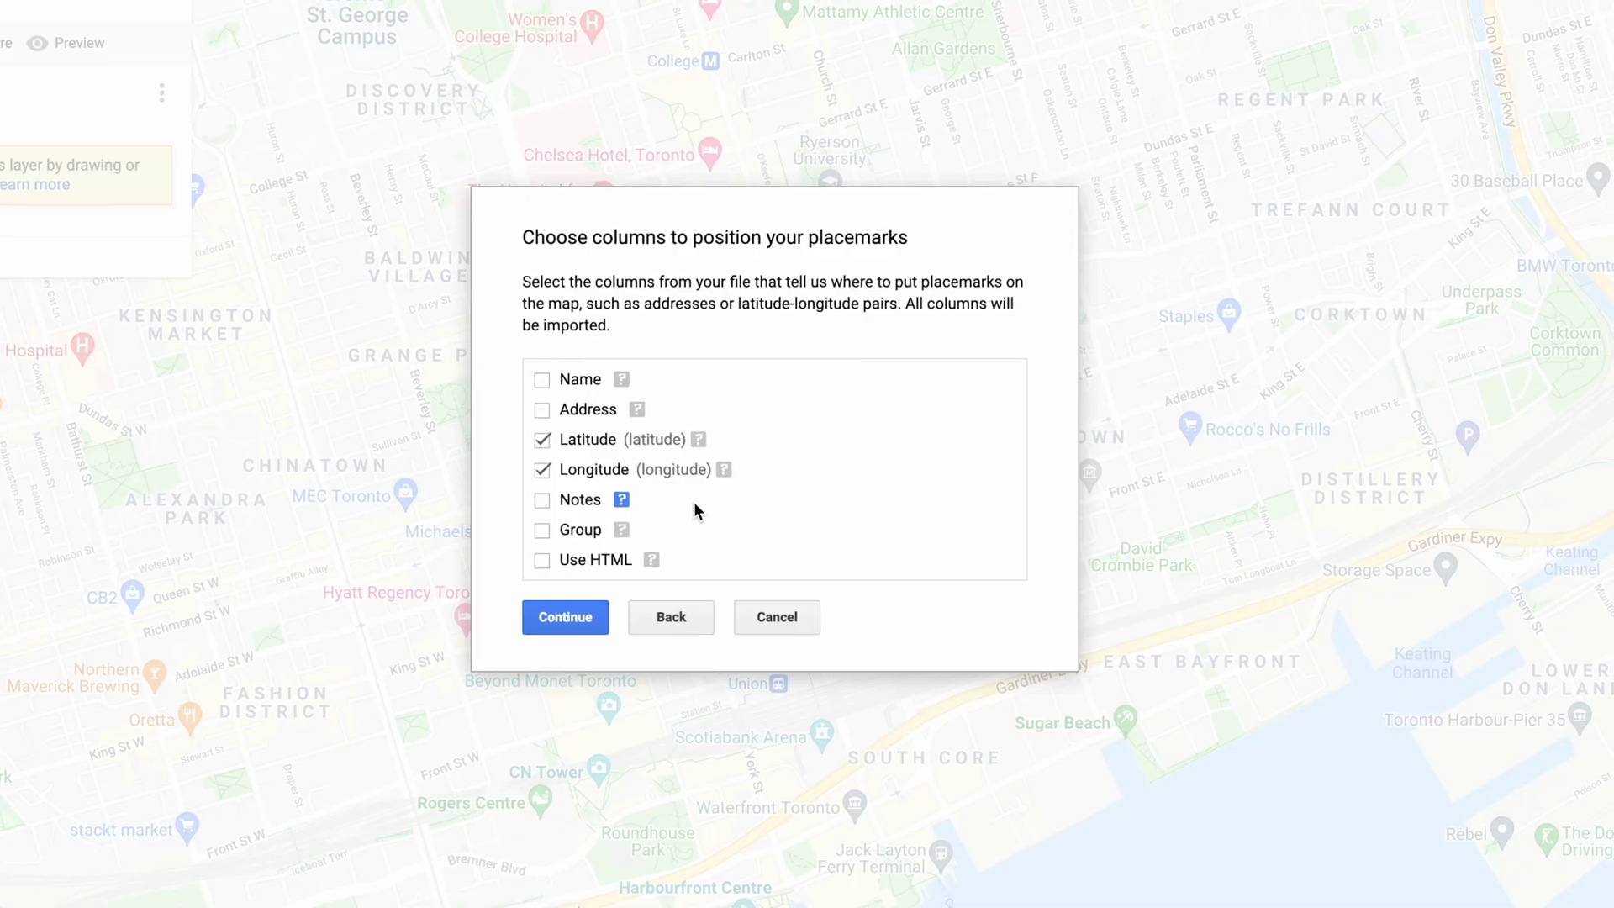
Import the nine coffee shop markers and add driving directions from Dineen Coffee Co. to Contra Café.
left_click(562, 616)
left_click(583, 611)
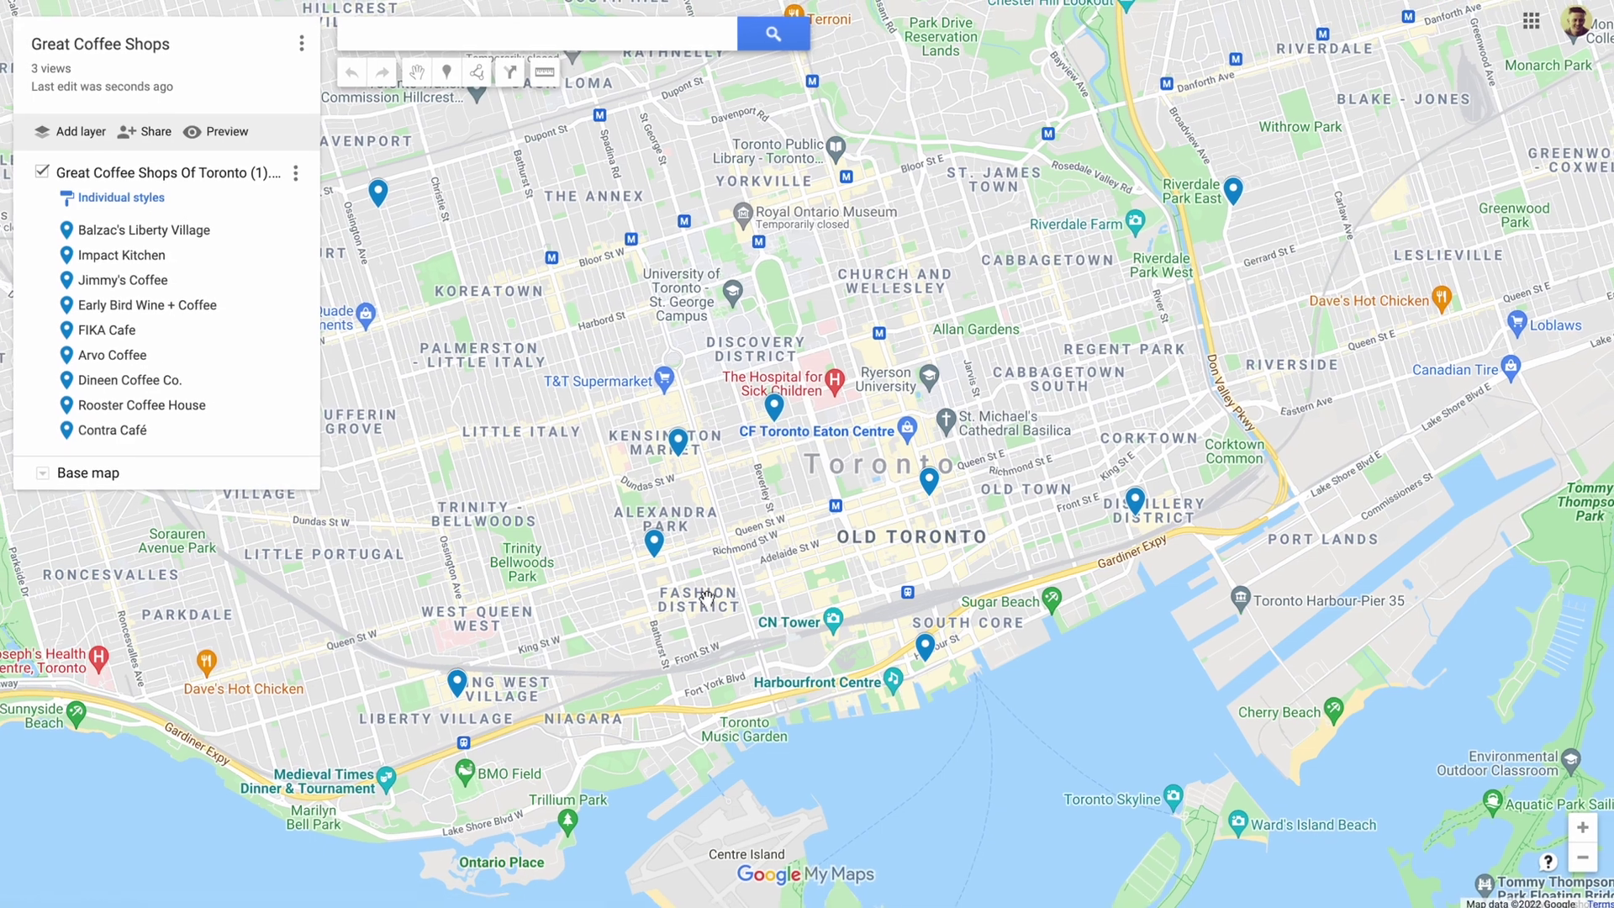
left_click(516, 77)
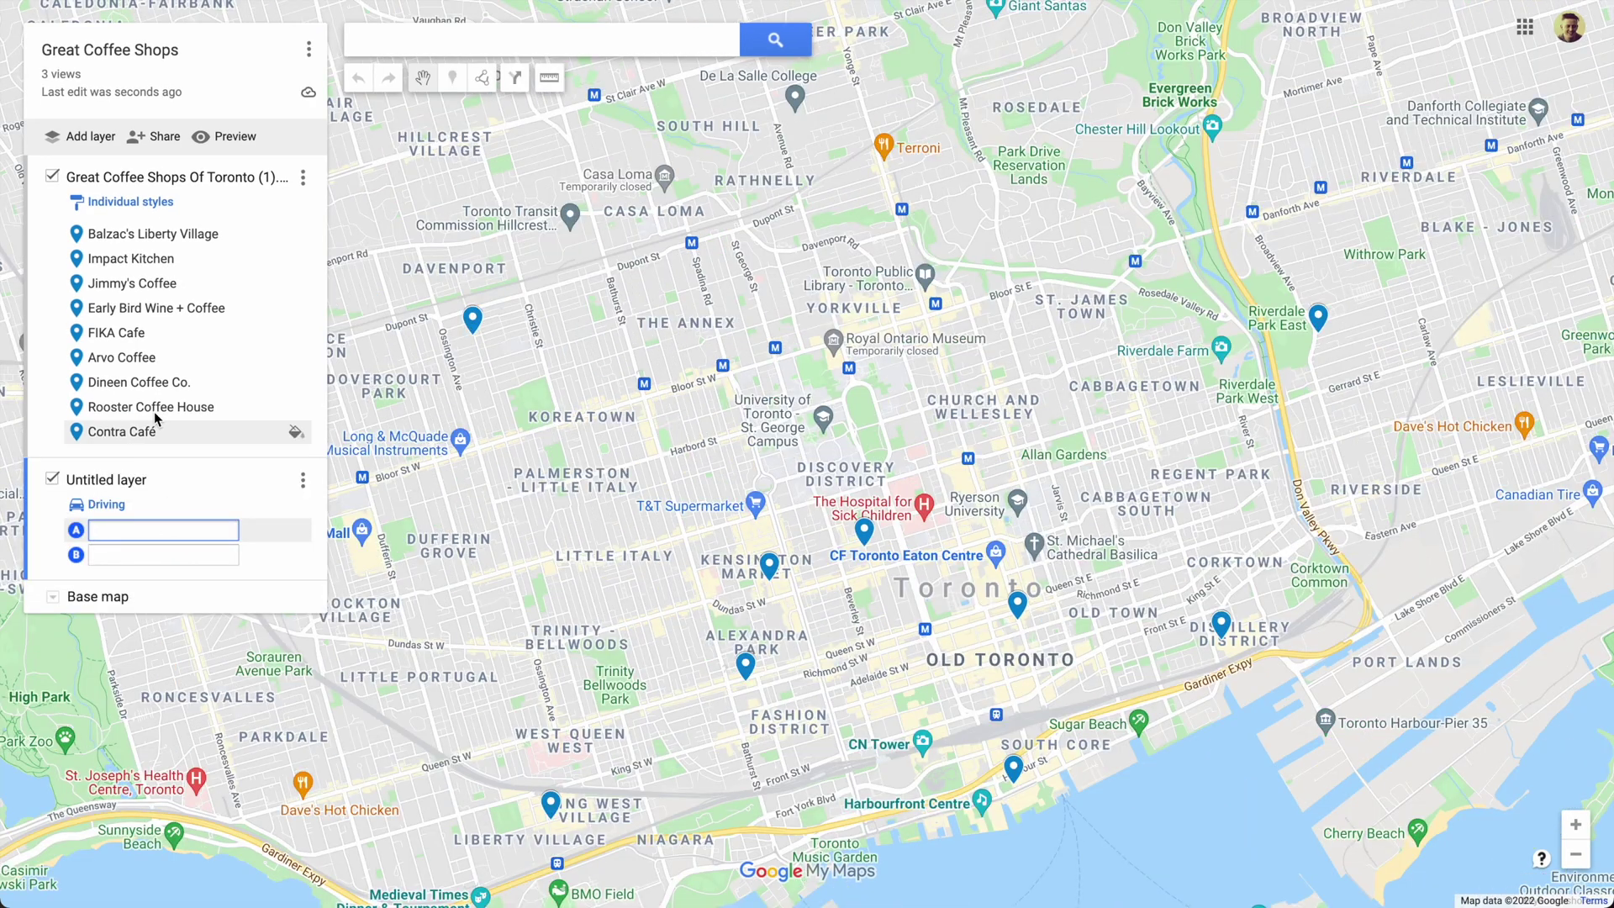
left_click(1019, 616)
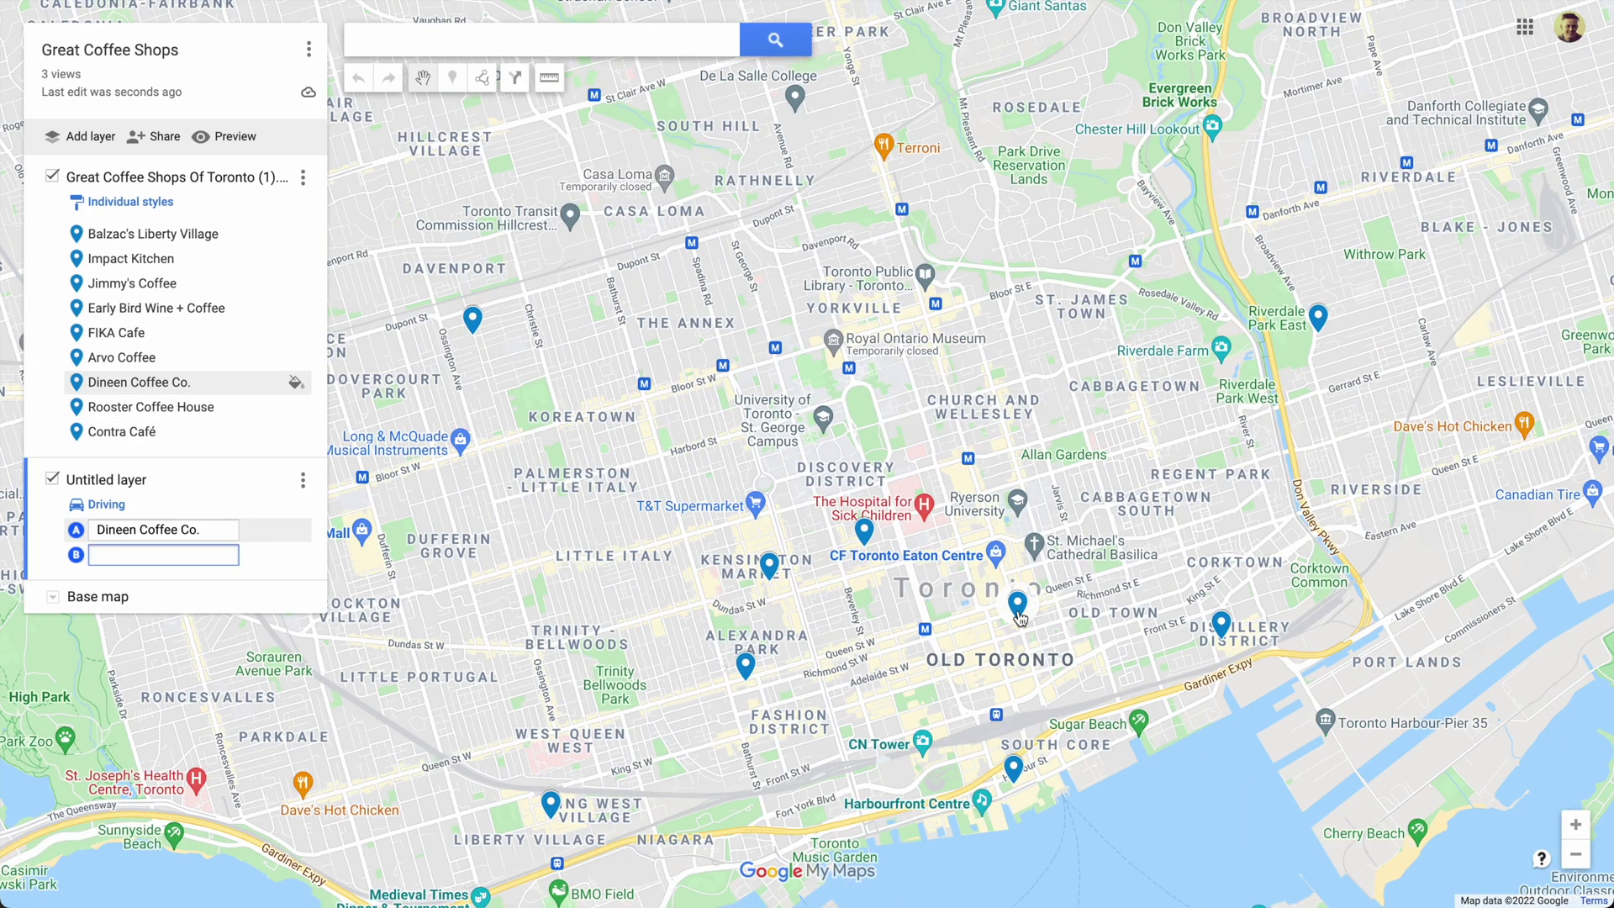
left_click(473, 328)
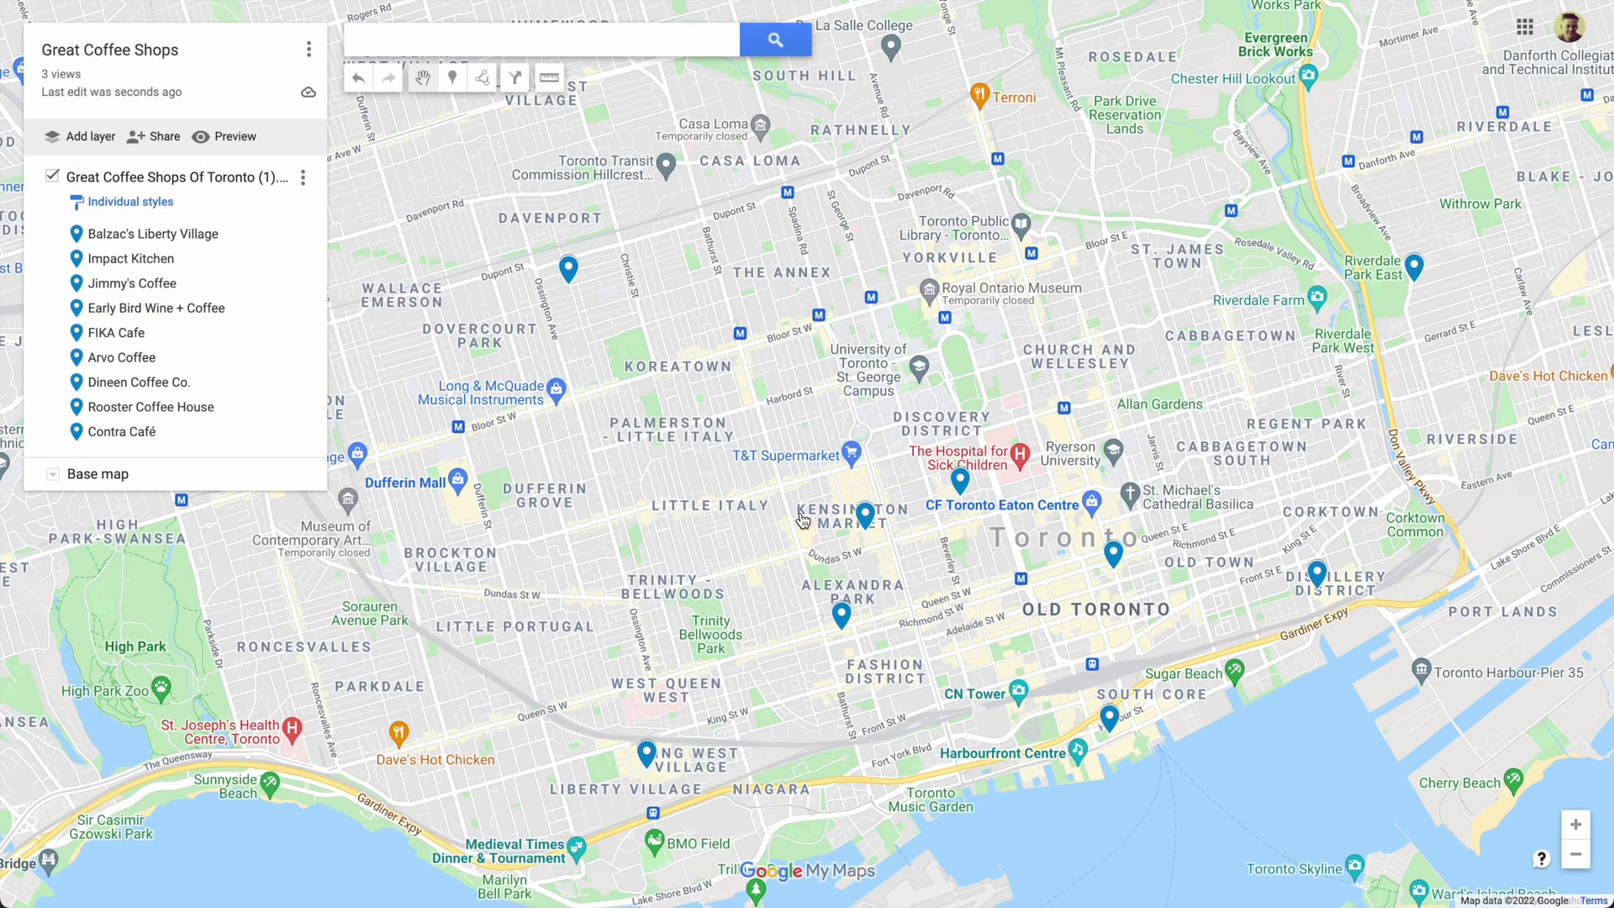
Restyle the FIKA Cafe marker as a purple bed icon and preview the map.
left_click(865, 512)
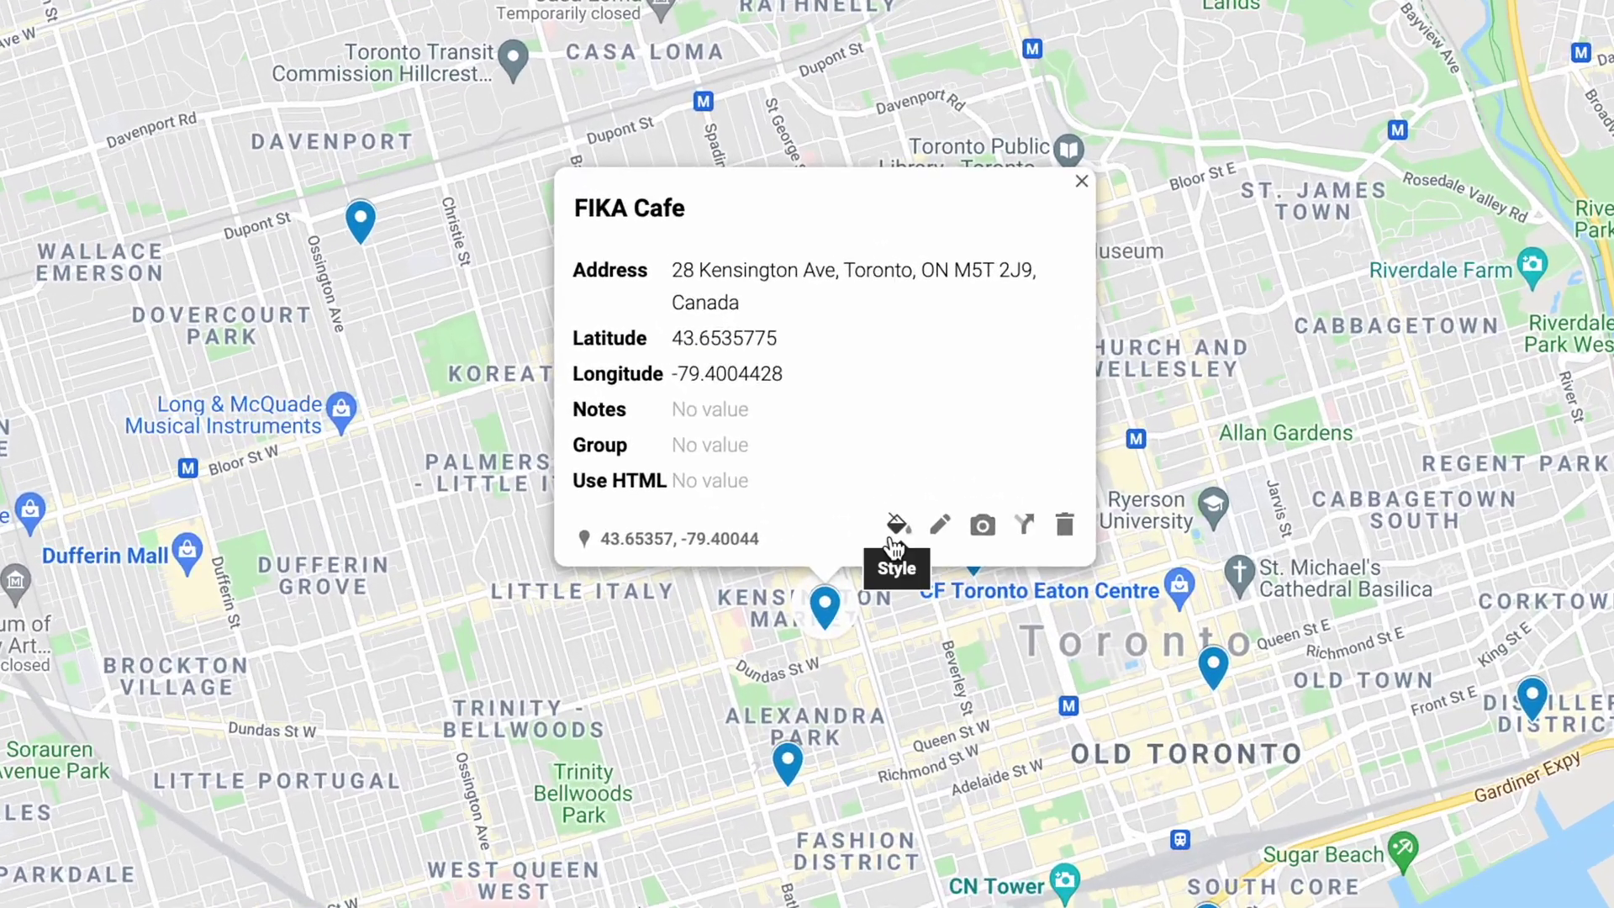
left_click(905, 492)
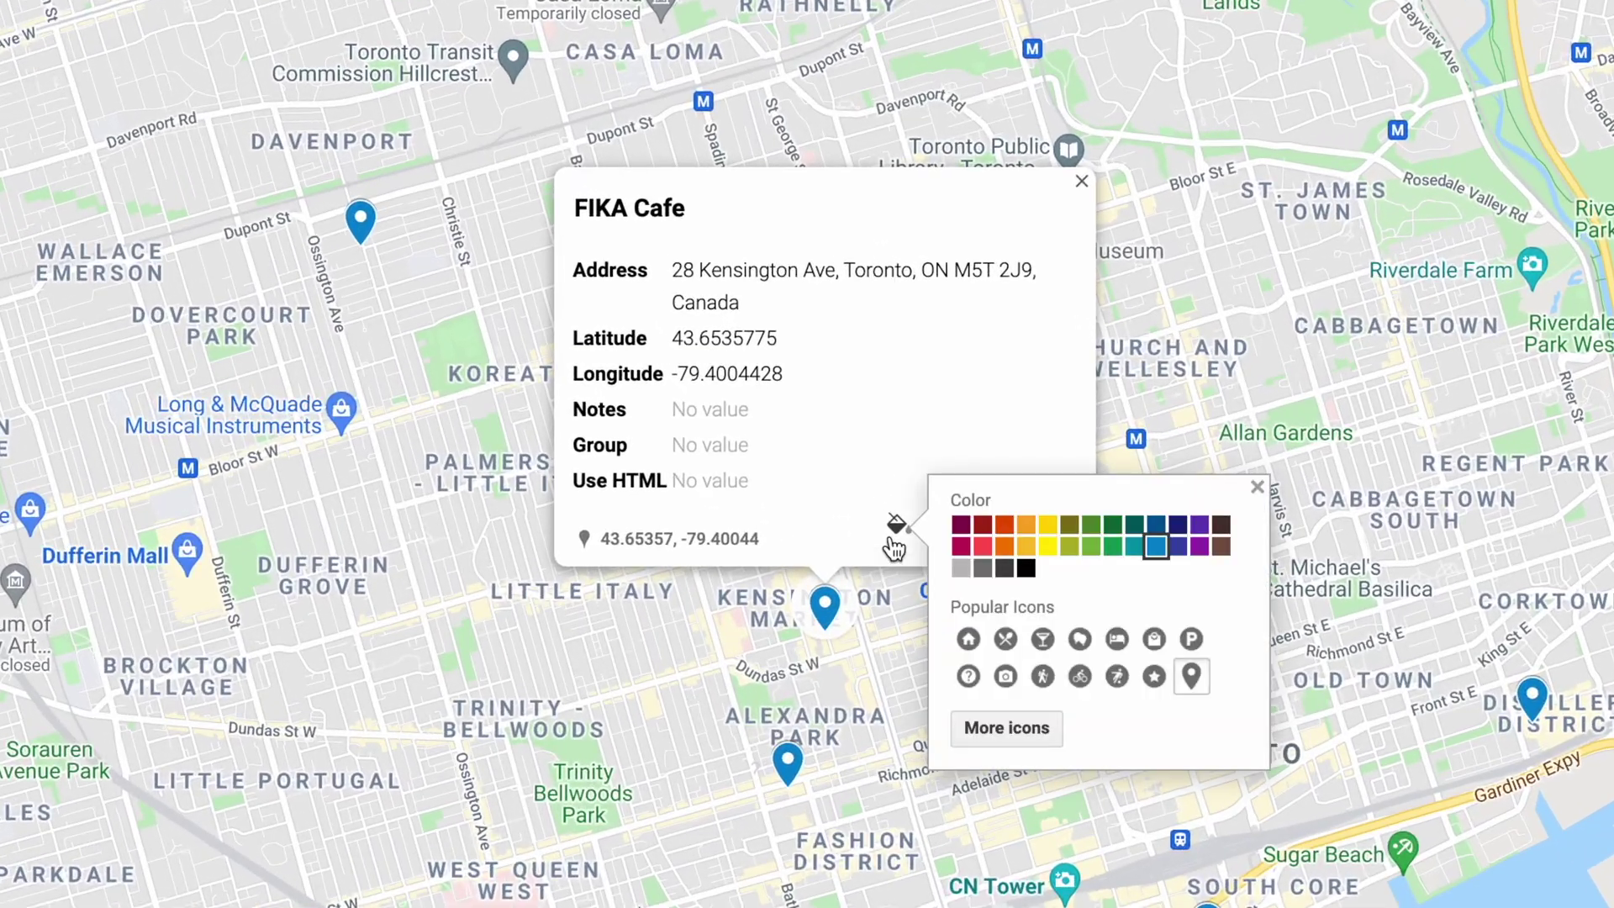
left_click(967, 531)
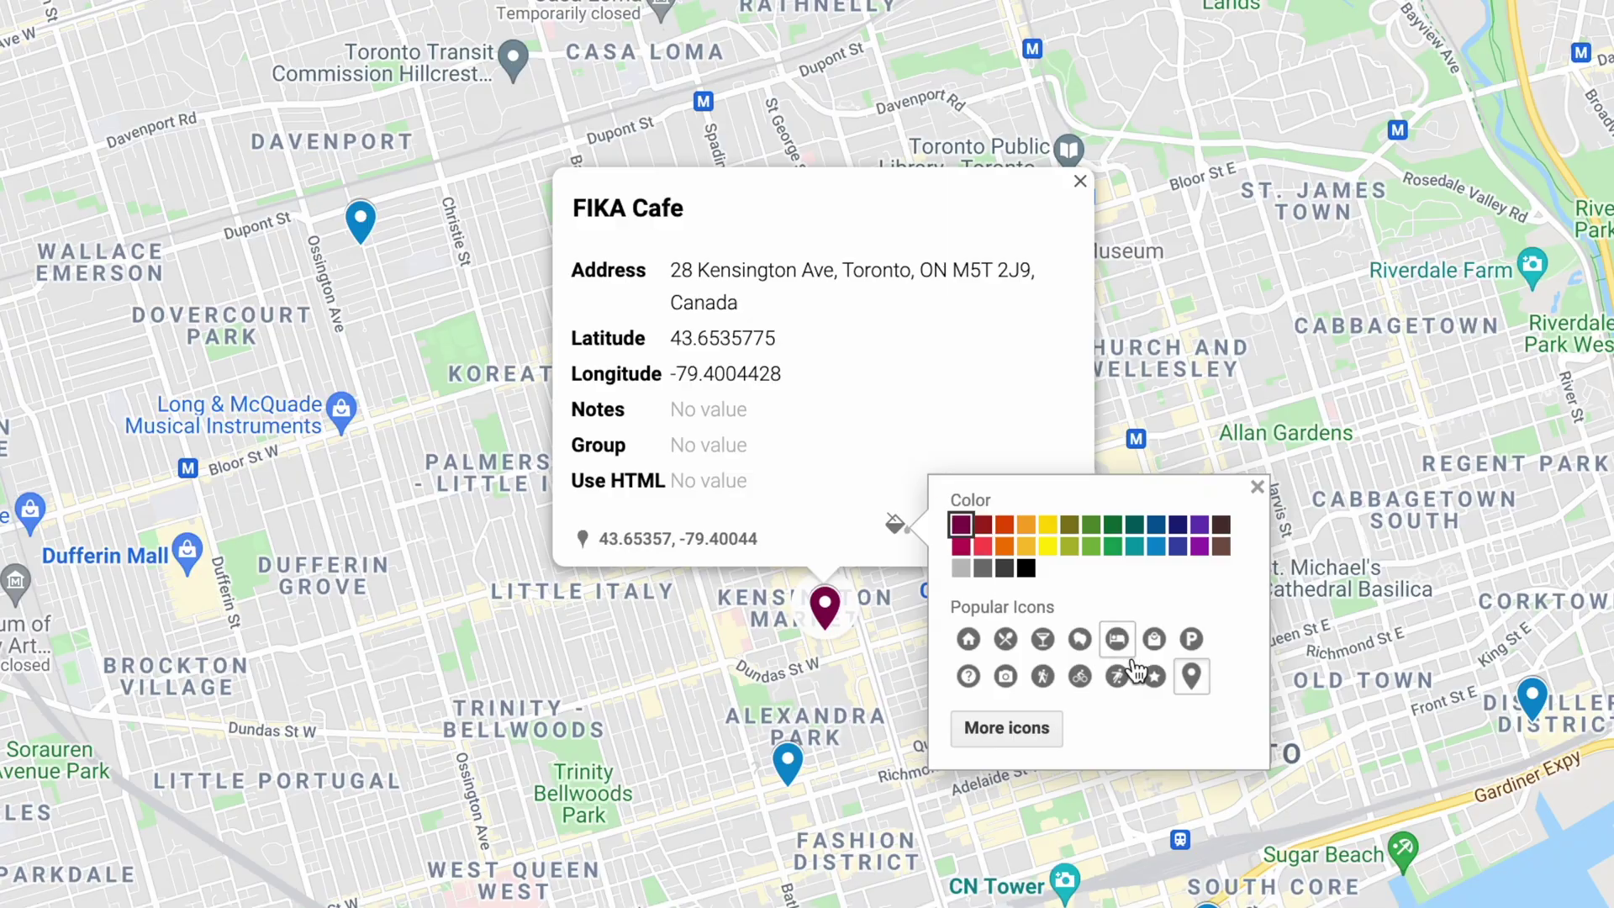
left_click(1120, 647)
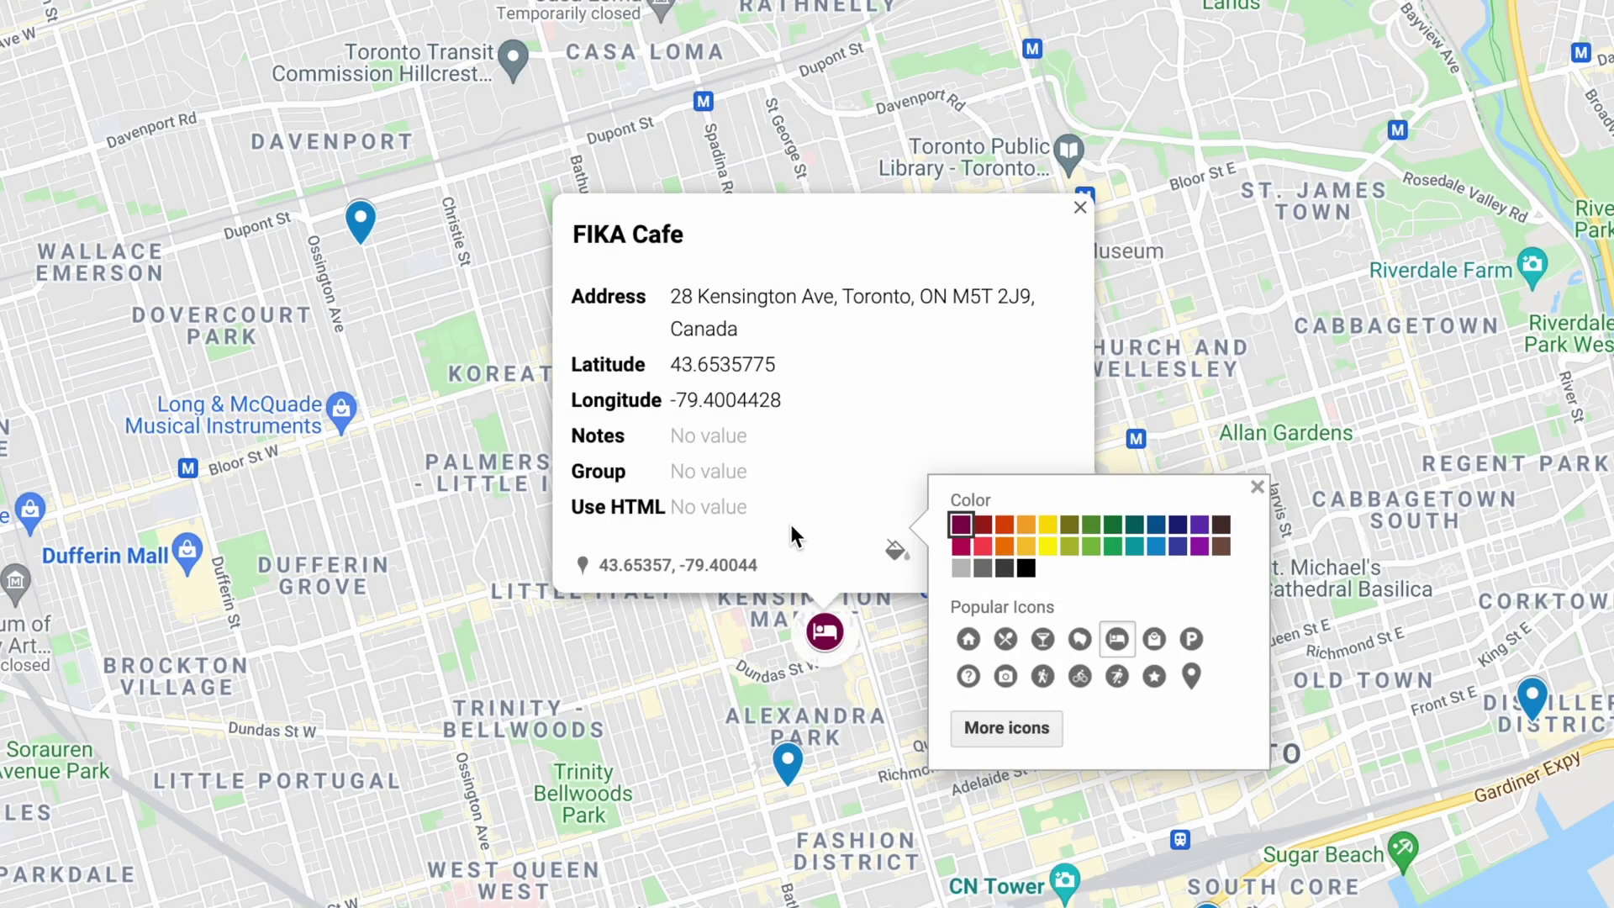
left_click(788, 521)
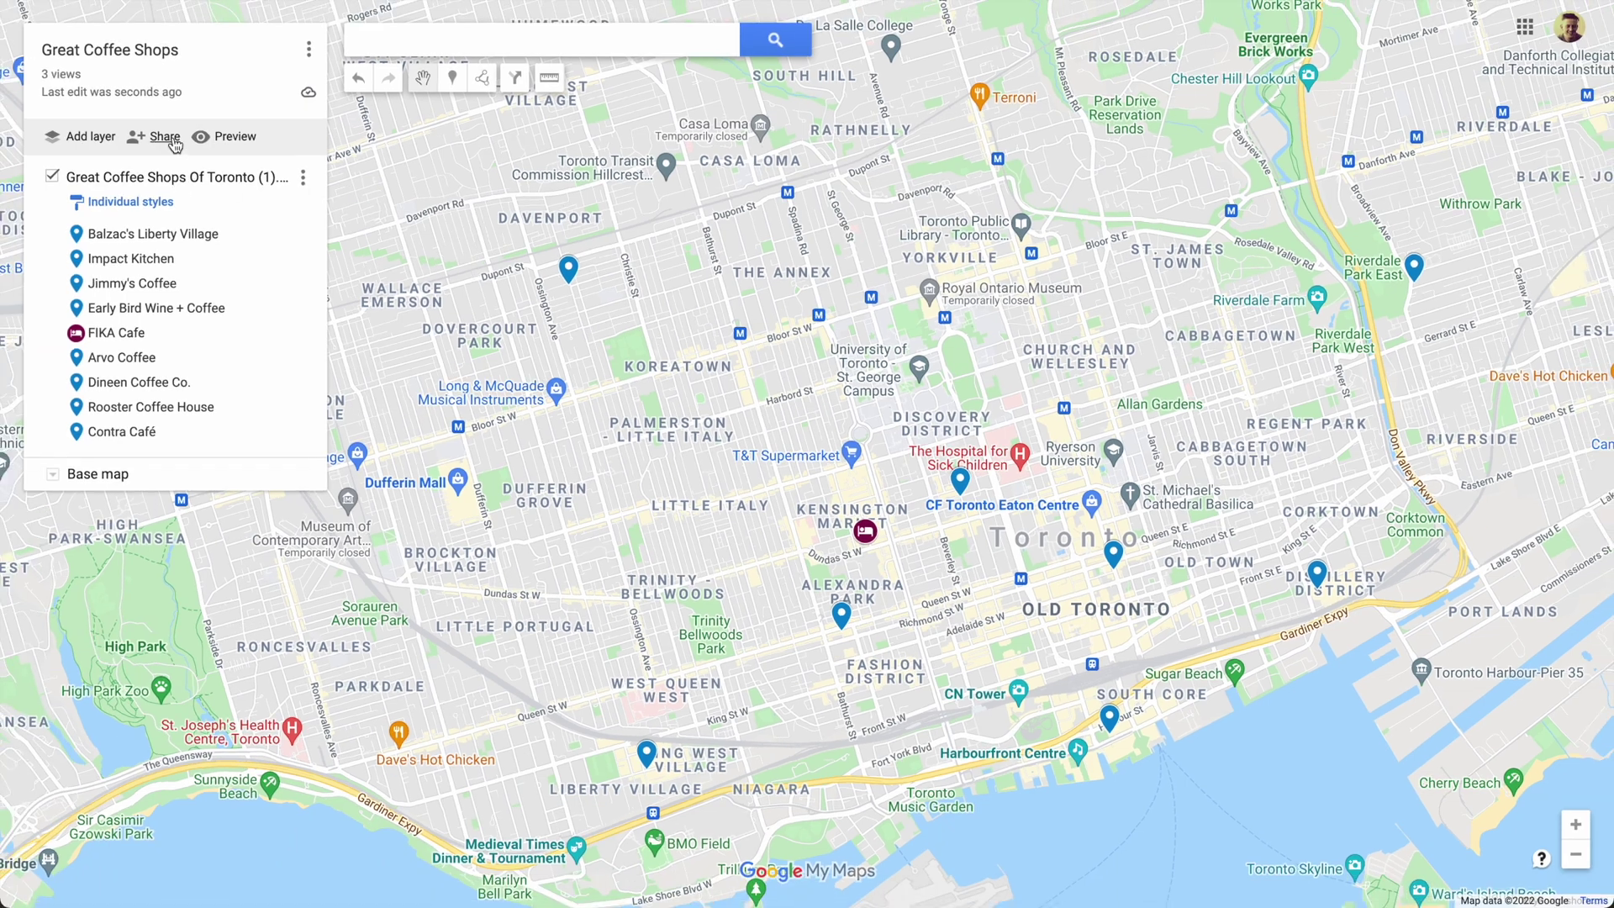
left_click(224, 136)
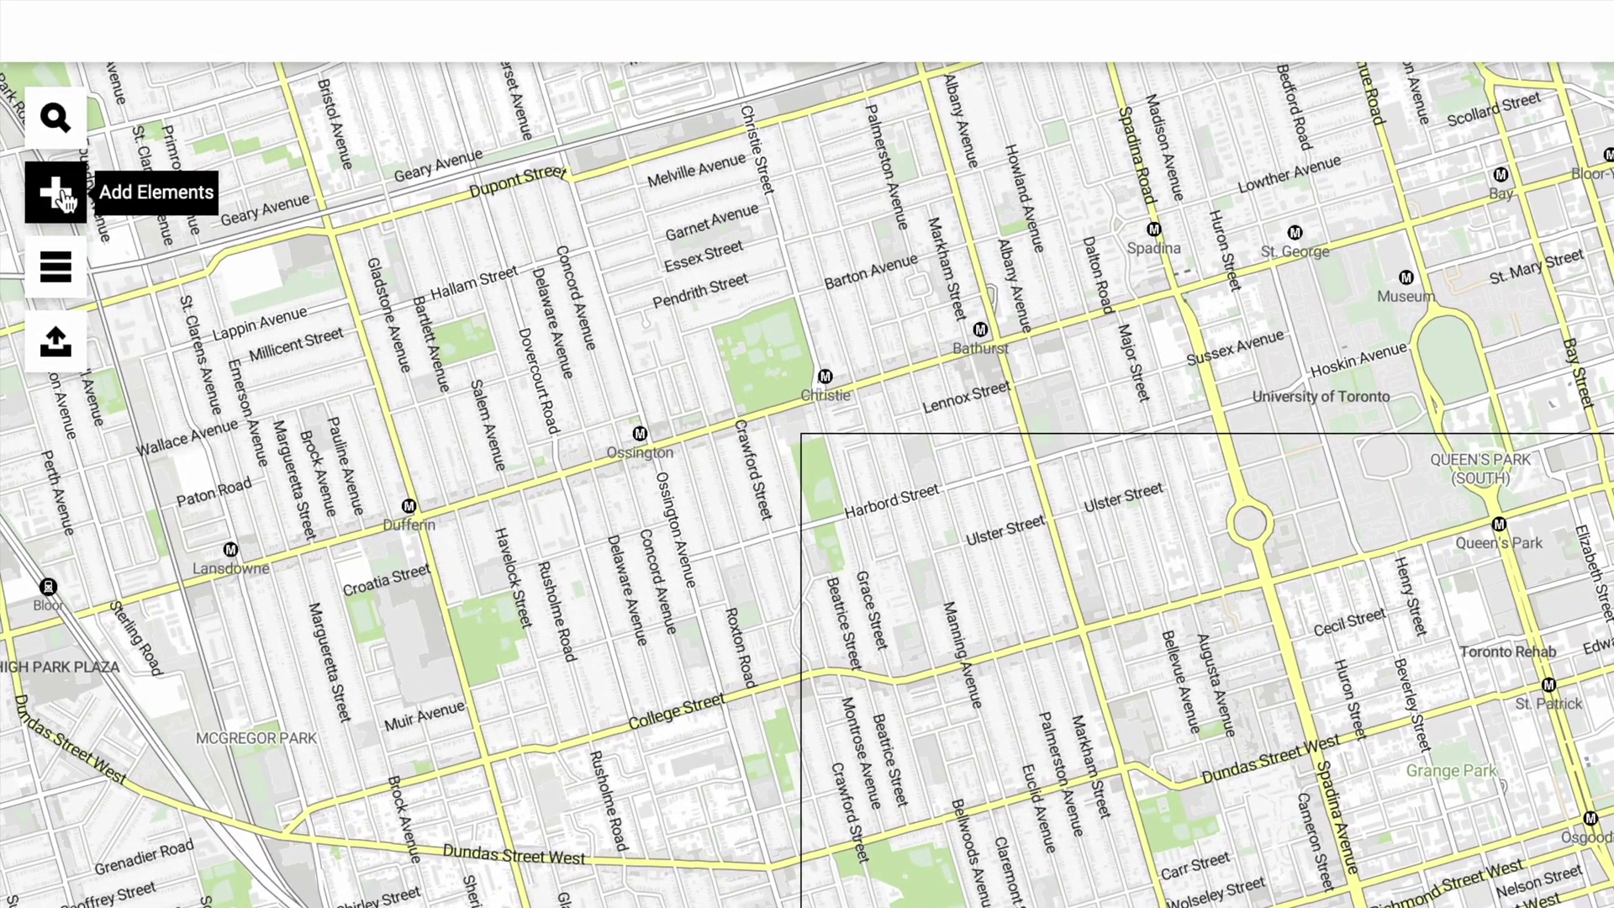
Place two textbox labels reading 'Early Bird Cafe' and 'Jimmy's Coffee' on the map.
left_click(65, 200)
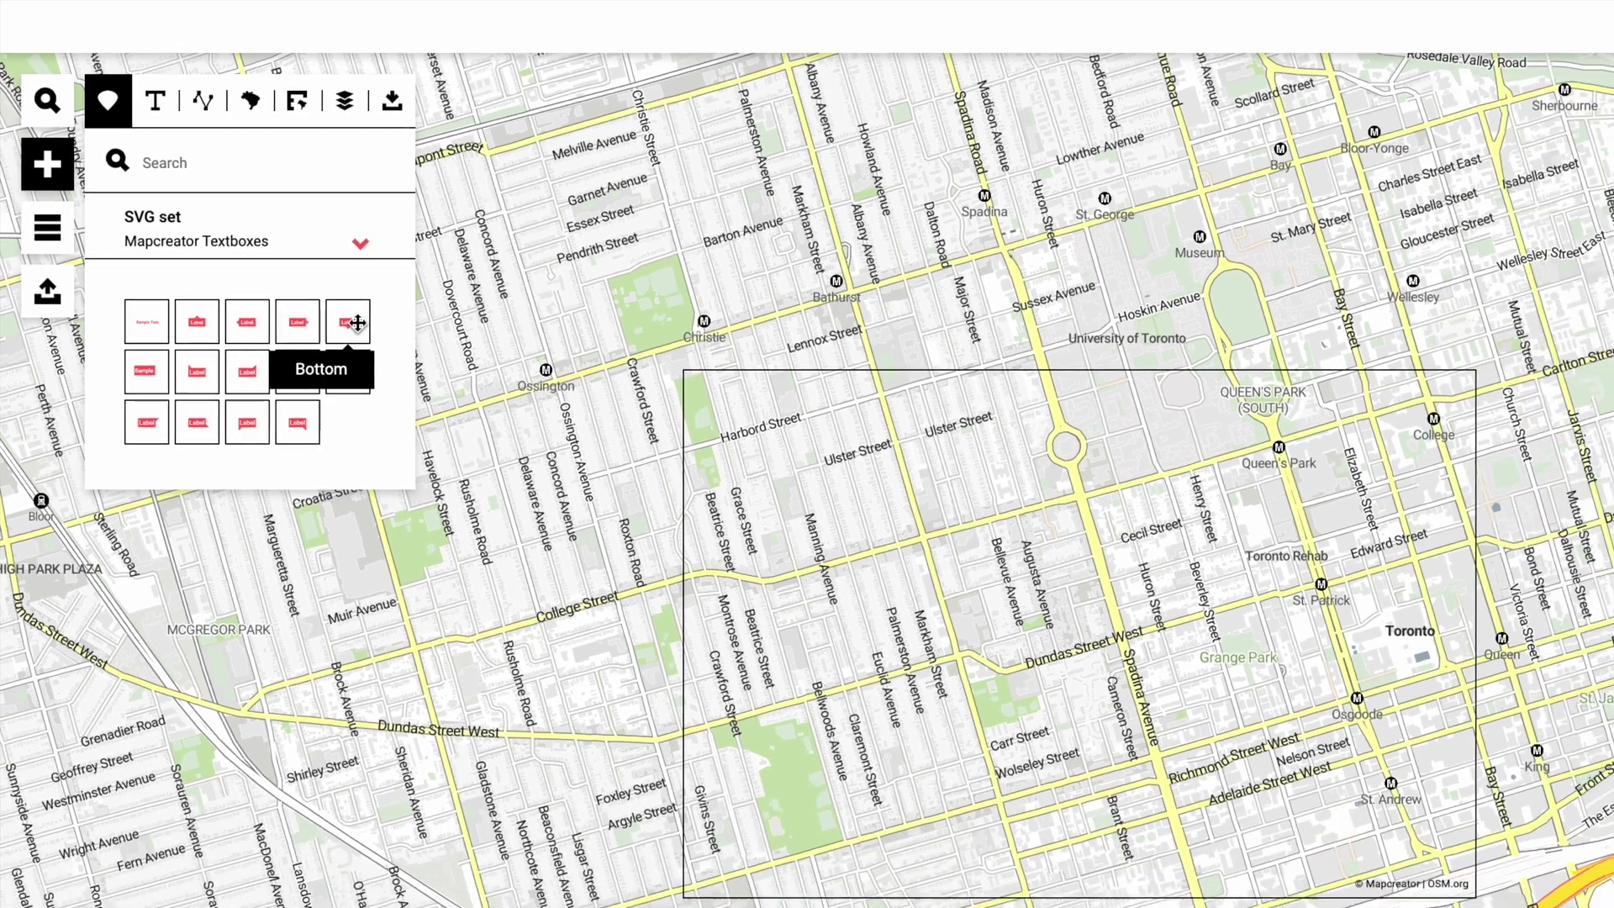
left_click_drag(412, 376, 868, 670)
left_click_drag(605, 467, 859, 600)
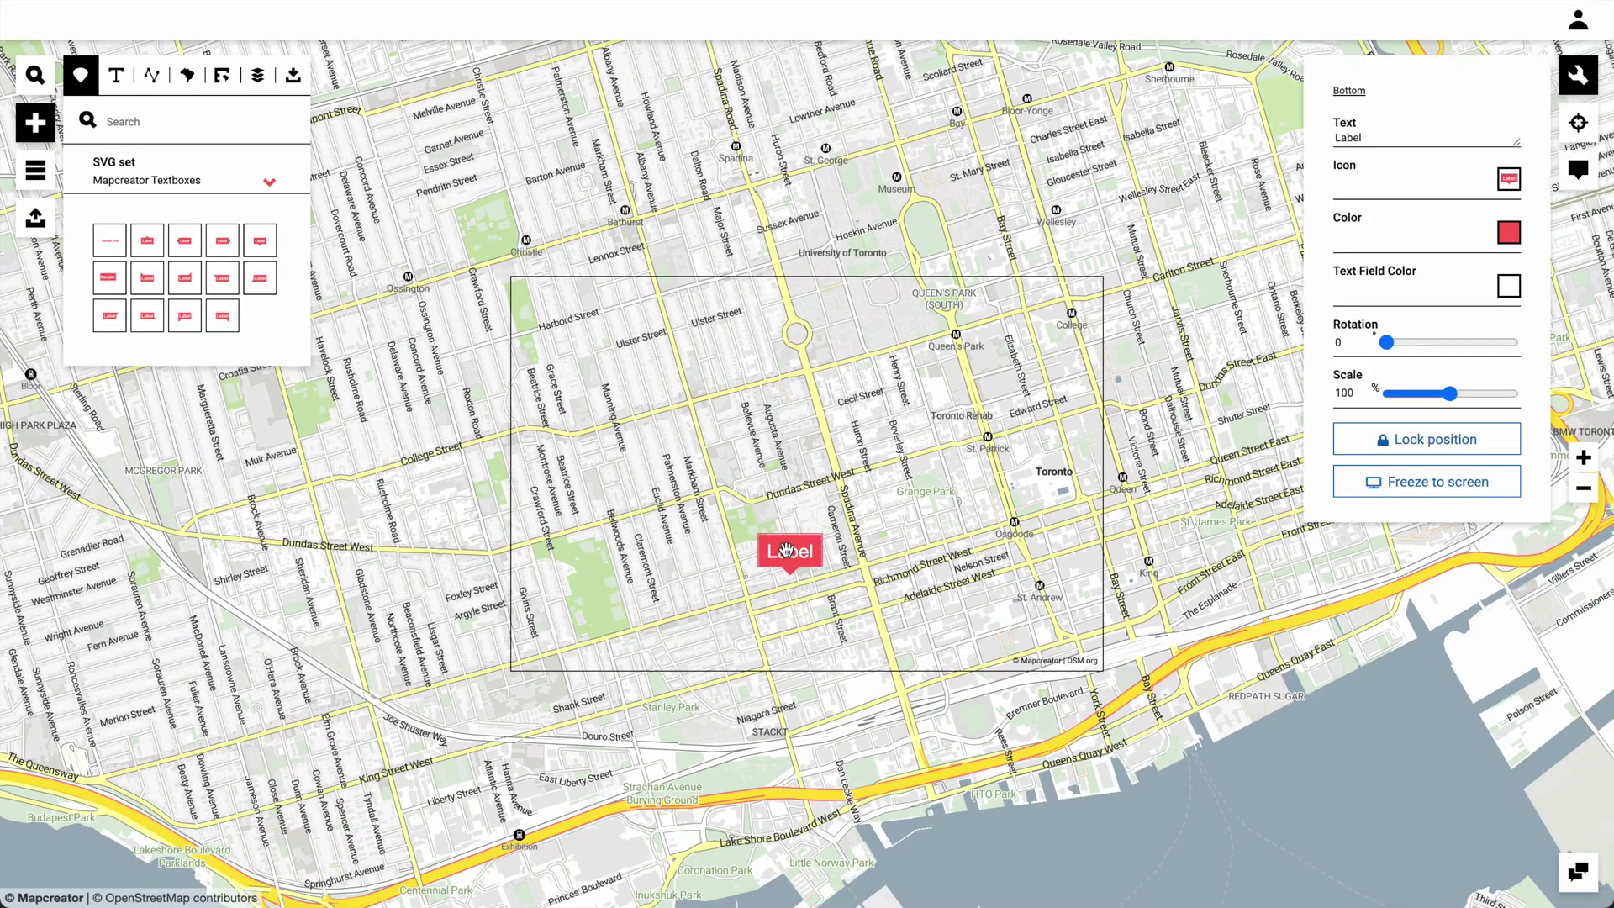
type("Early Bird Cafe")
left_click_drag(260, 241, 924, 406)
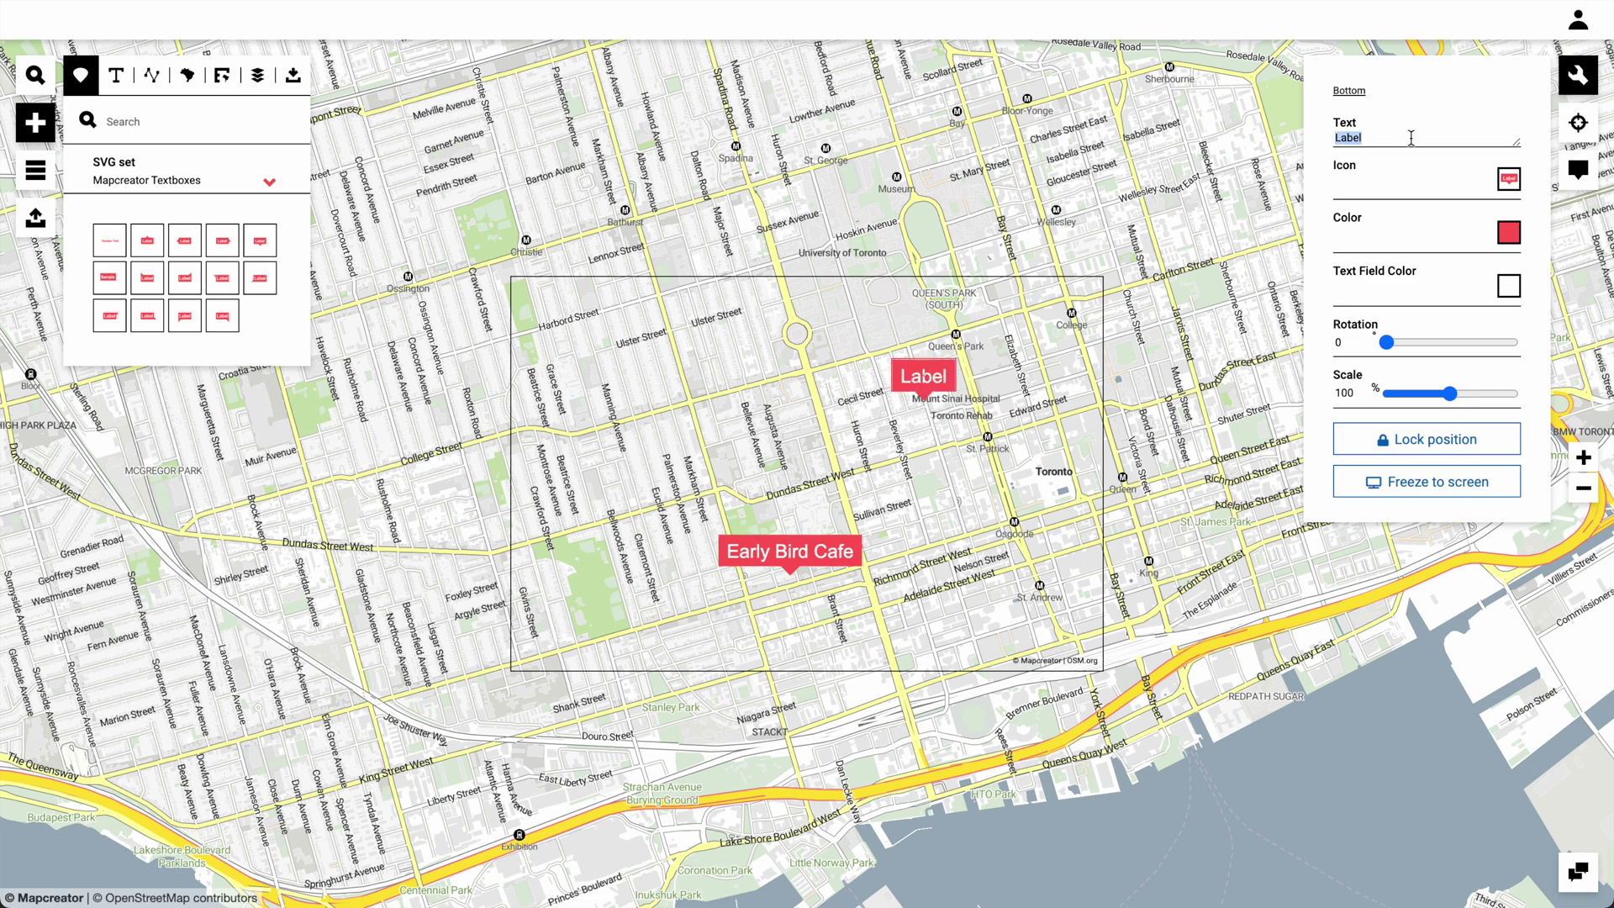
type("Jimmy's Coffee")
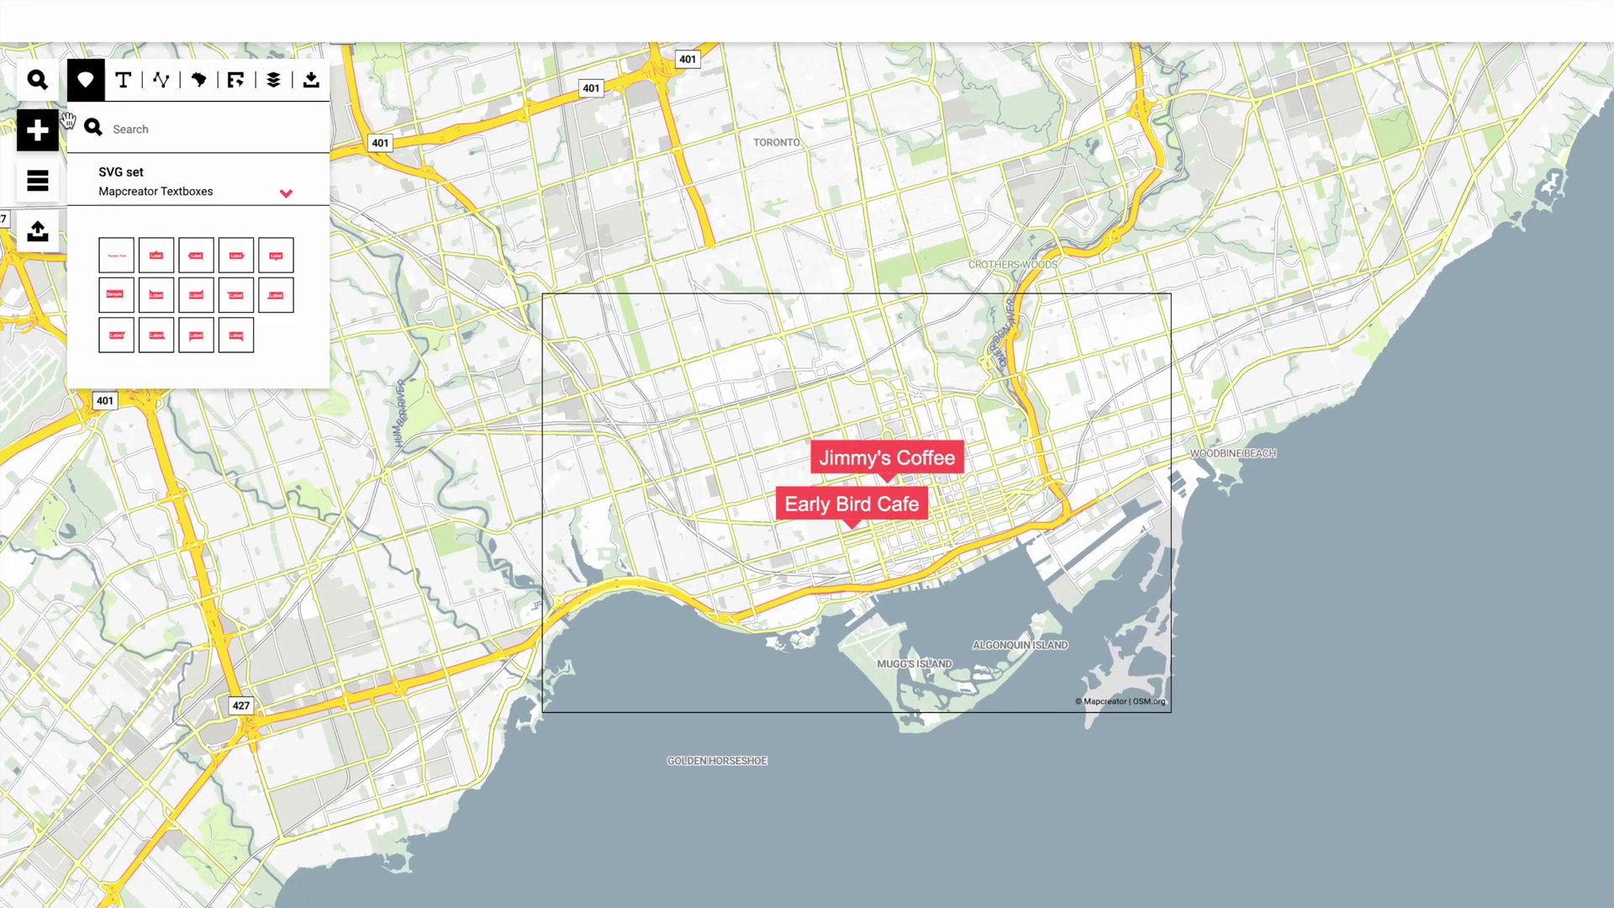
Search the Areas tool for 'Toronto'.
left_click(196, 78)
left_click(154, 126)
type("Toronto")
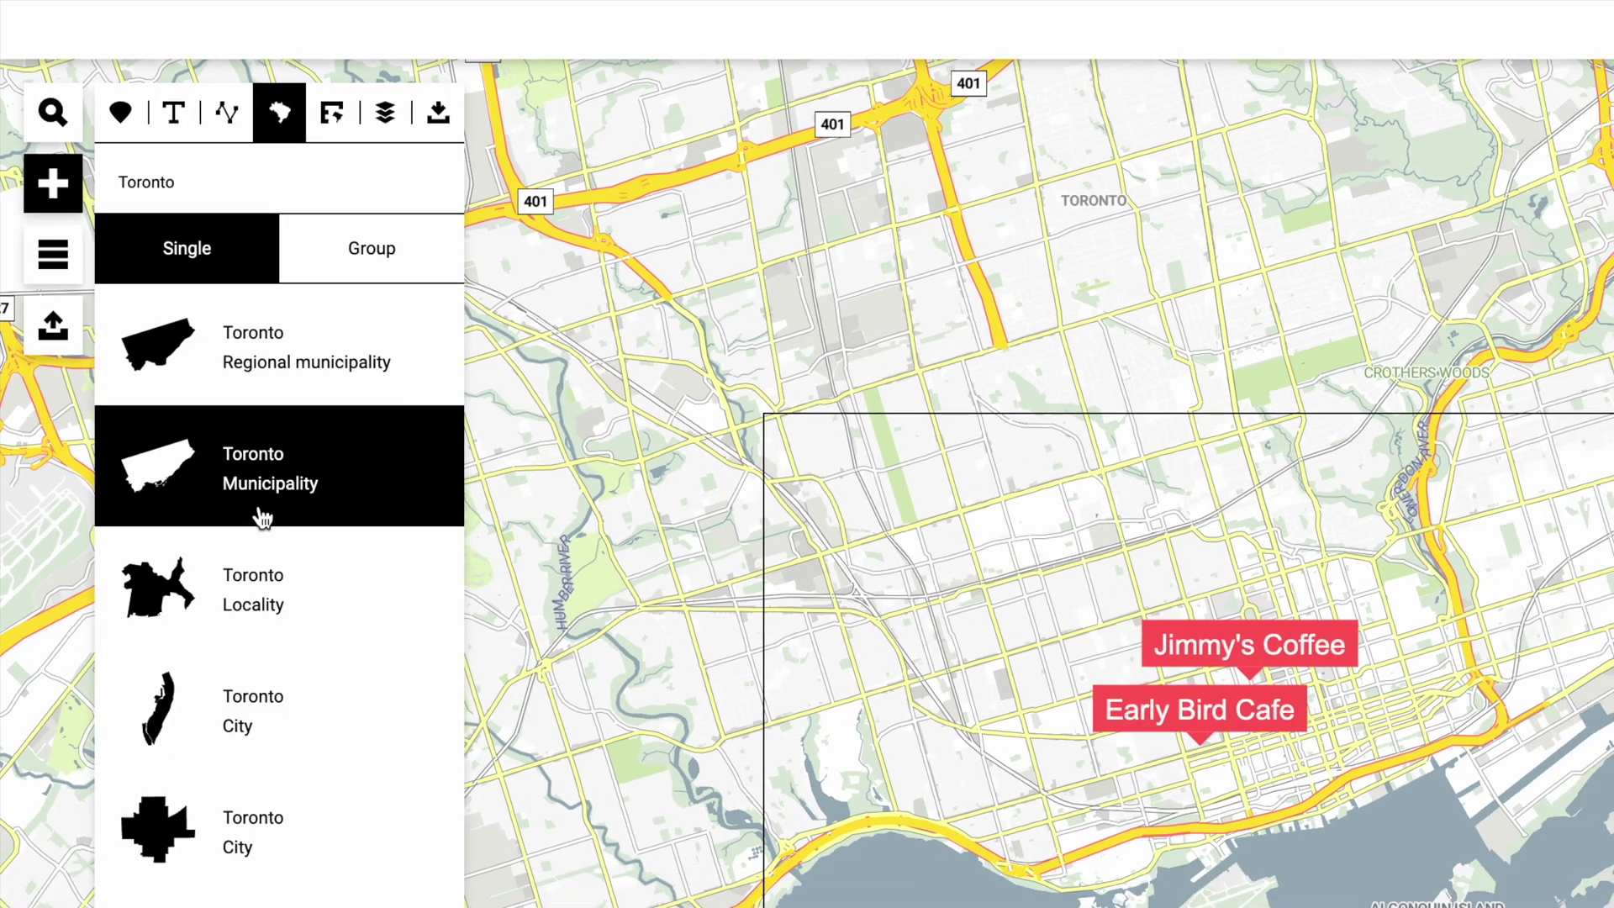
Add the Toronto Municipality area with a red fill at 0.15 alpha, then zoom in slightly.
left_click(275, 542)
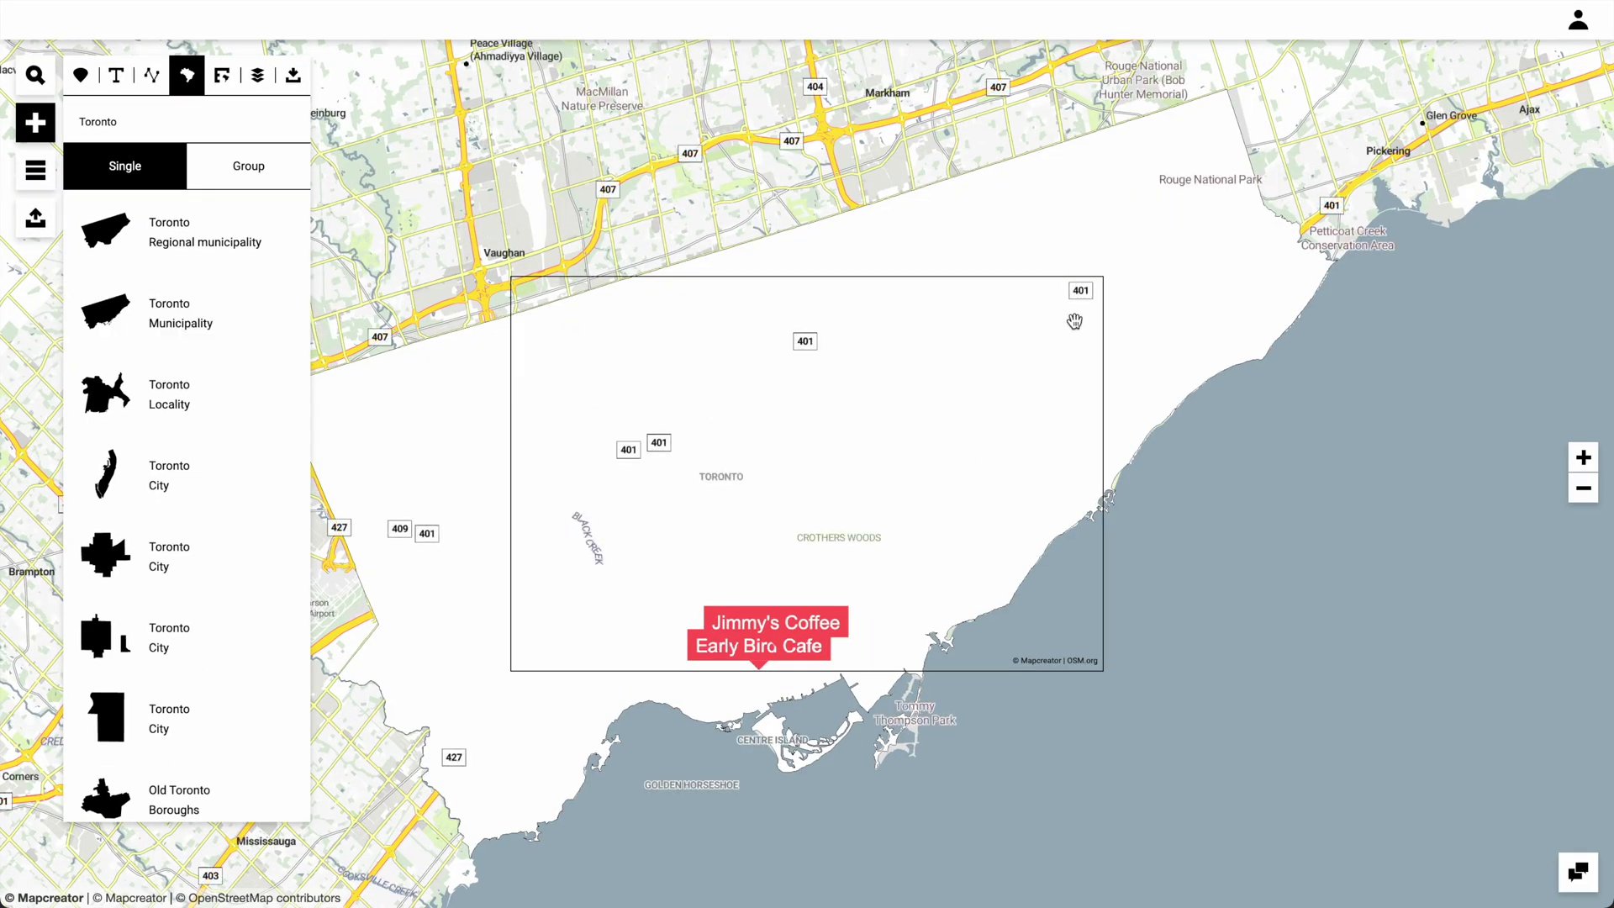
left_click(1127, 313)
left_click(1507, 136)
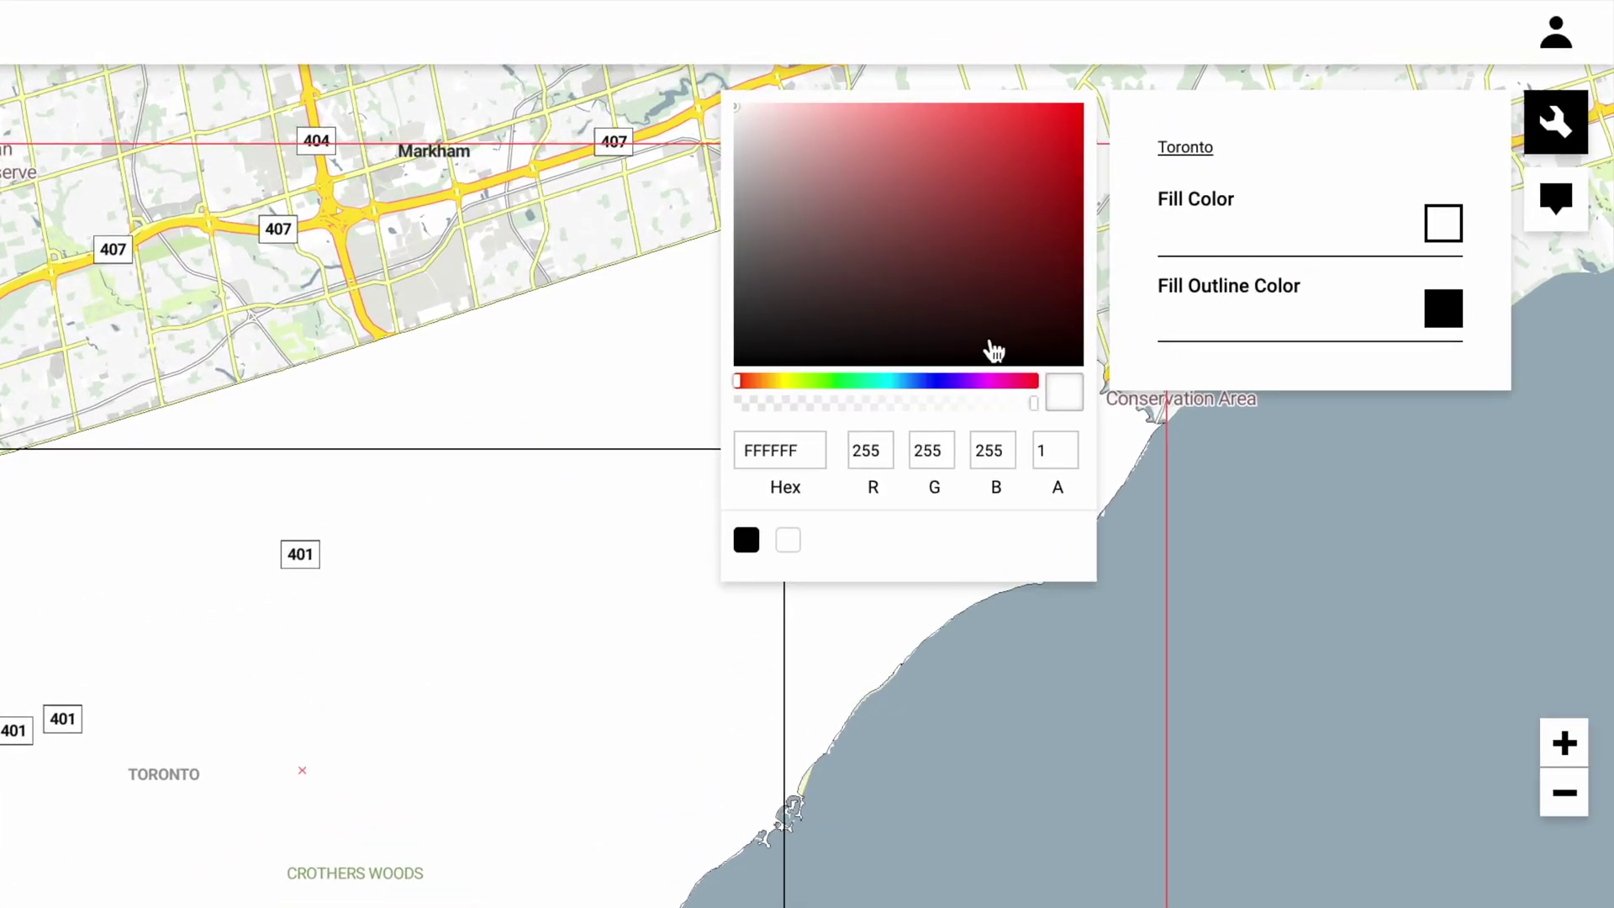
left_click_drag(1232, 215, 1281, 64)
left_click_drag(1034, 403, 782, 403)
scroll(522, 746, "up", 3)
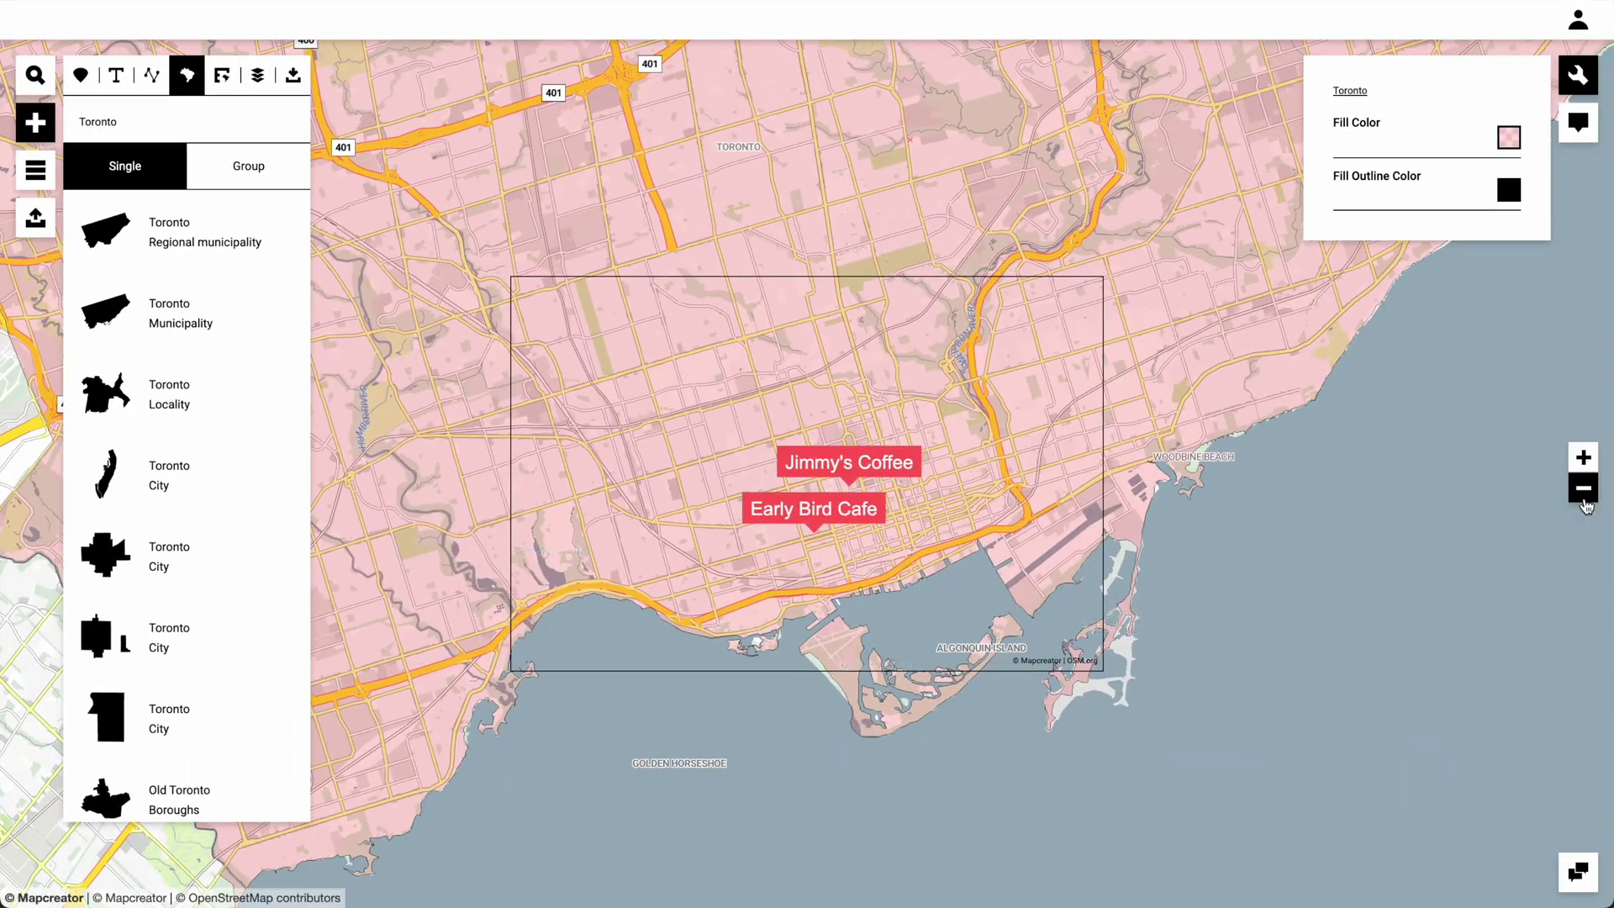
left_click(1579, 508)
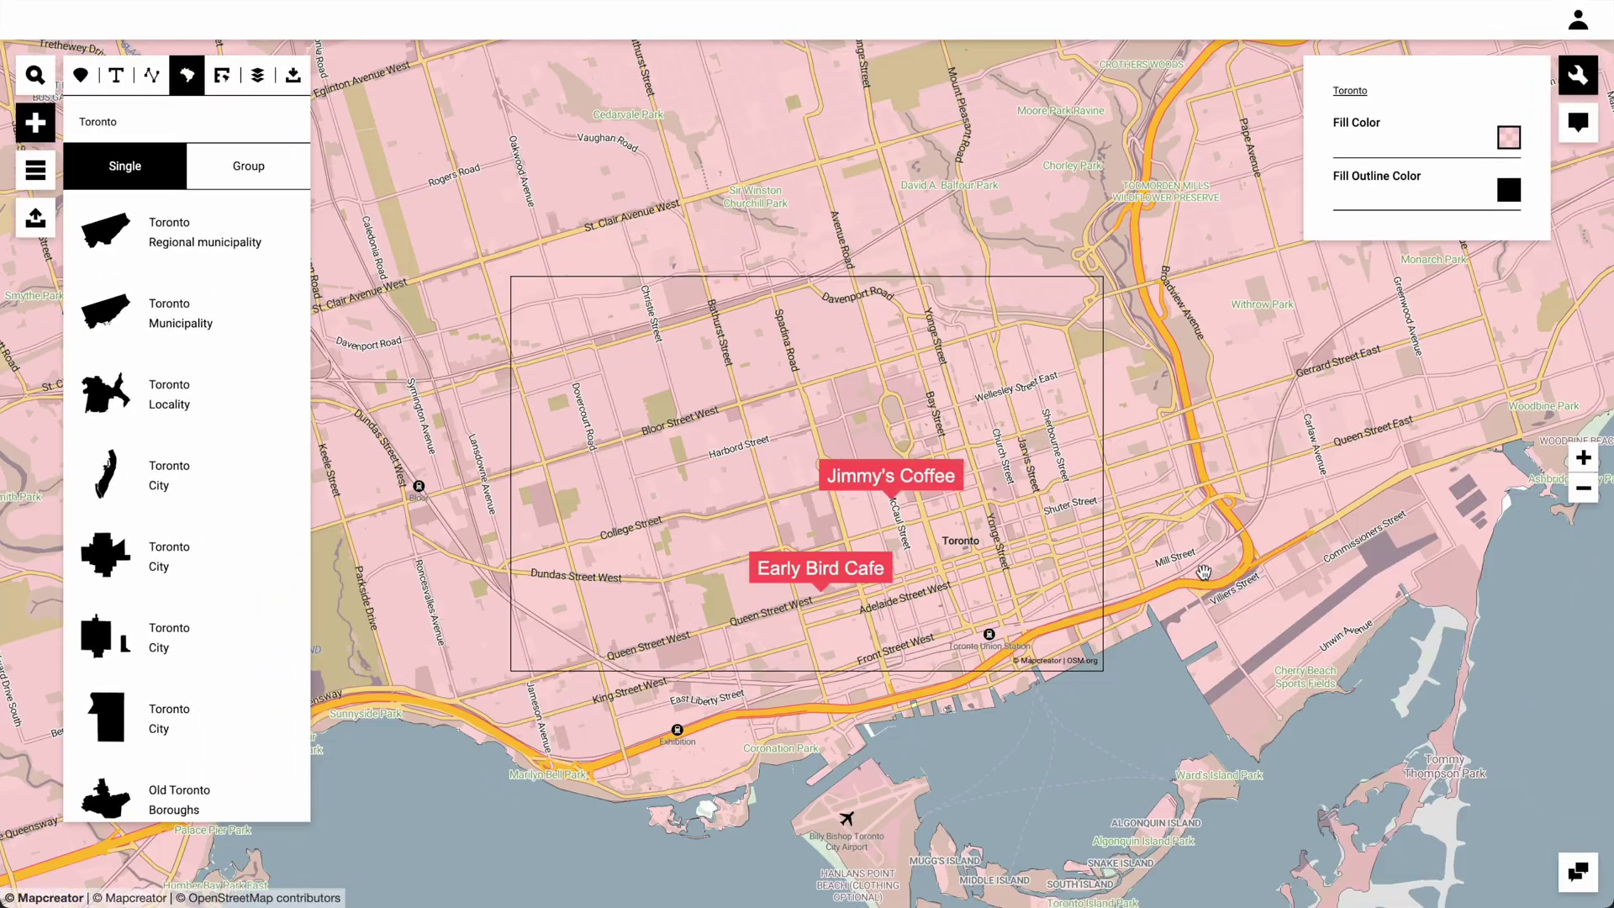
left_click_drag(1111, 612, 1103, 562)
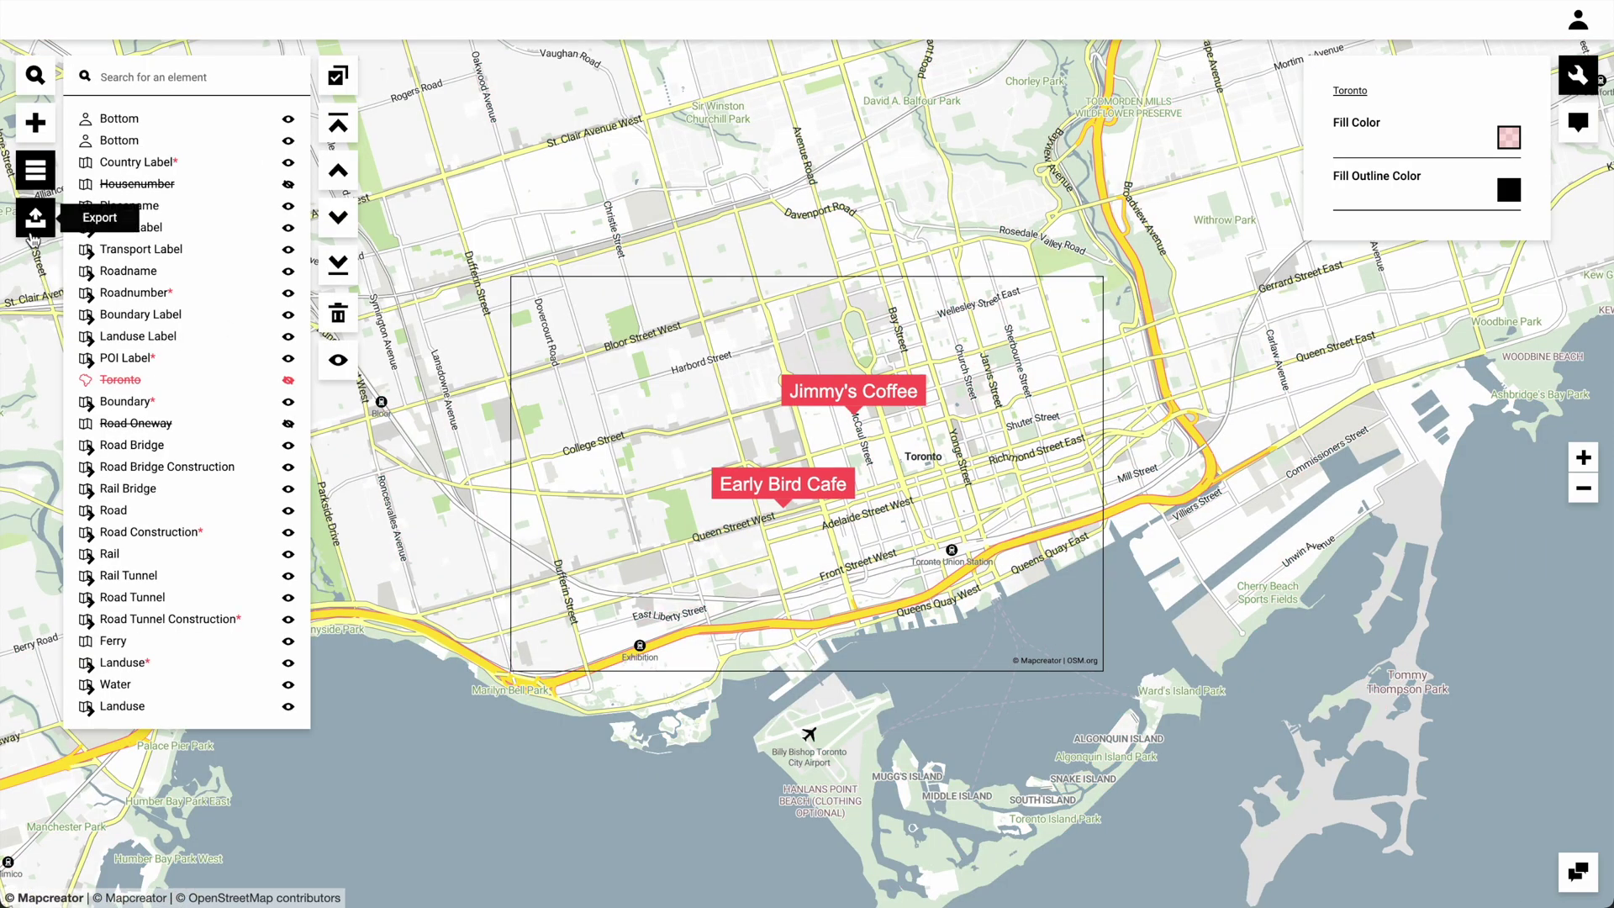
Open the export settings and the Filetype list to prepare an SVG export.
left_click(33, 237)
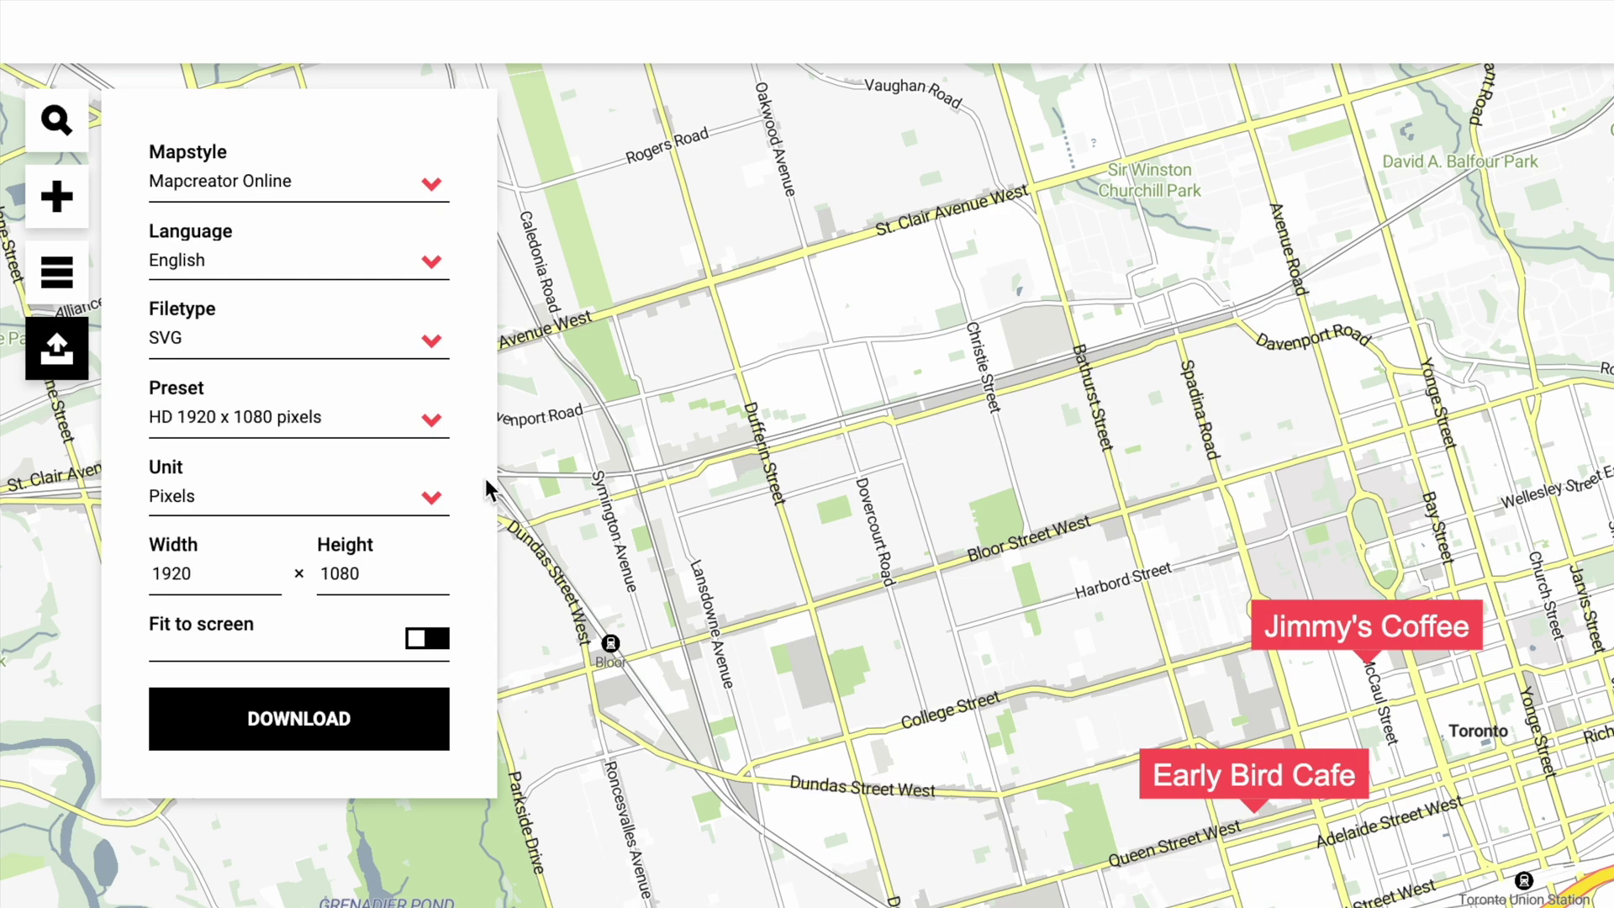
left_click(428, 341)
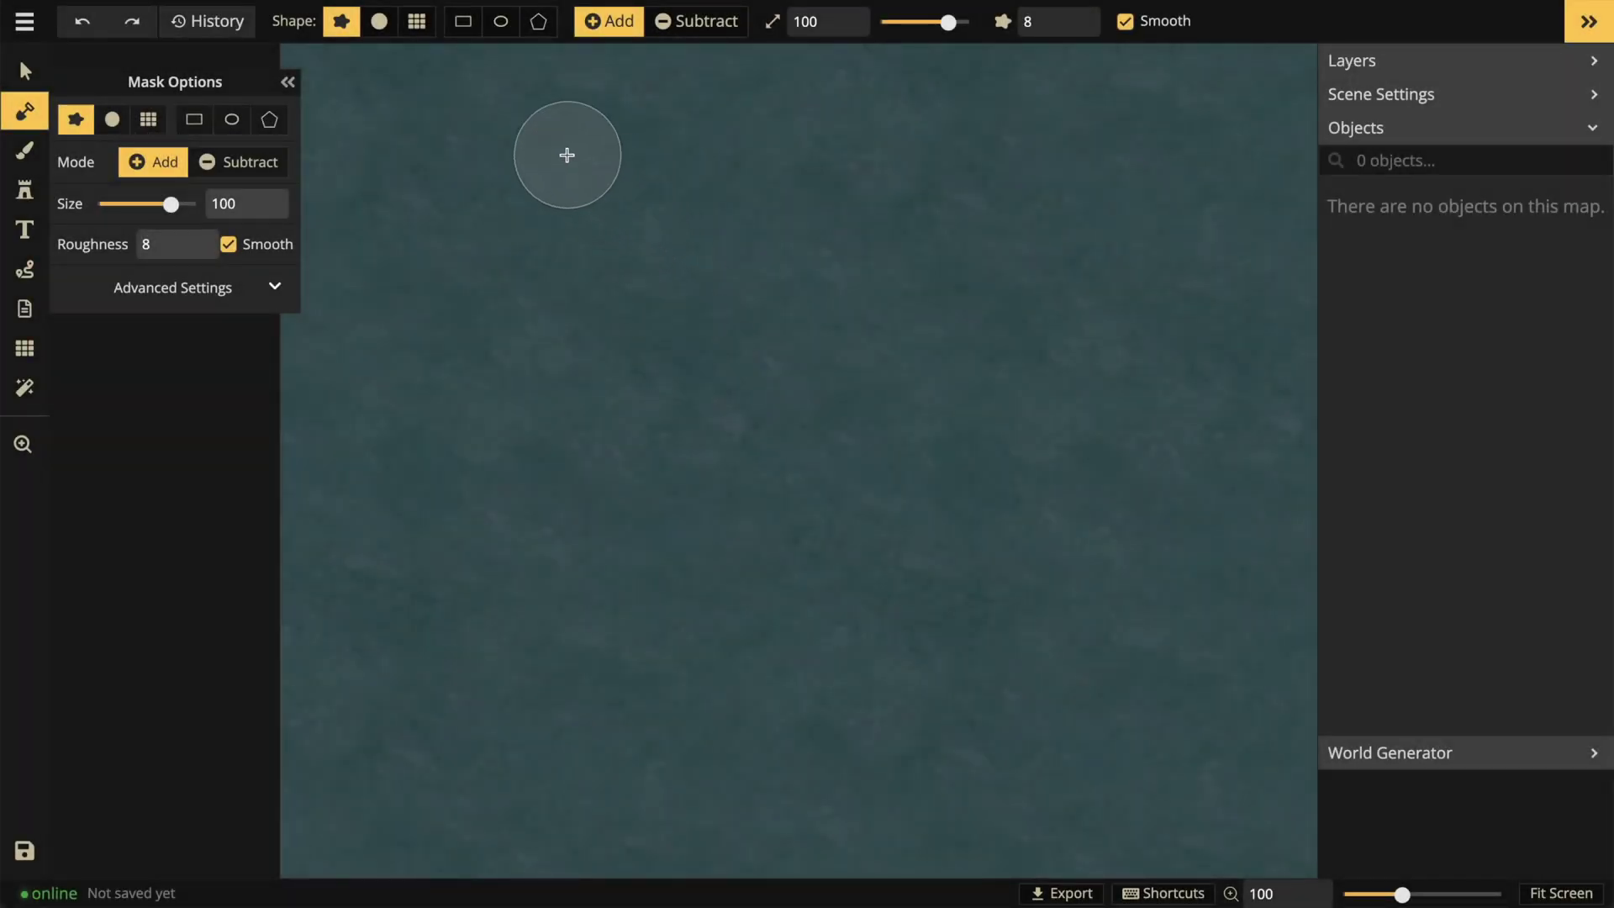
Mask out a large hook-shaped island in the sea and pick the green grassy texture.
left_click_drag(602, 144, 541, 205)
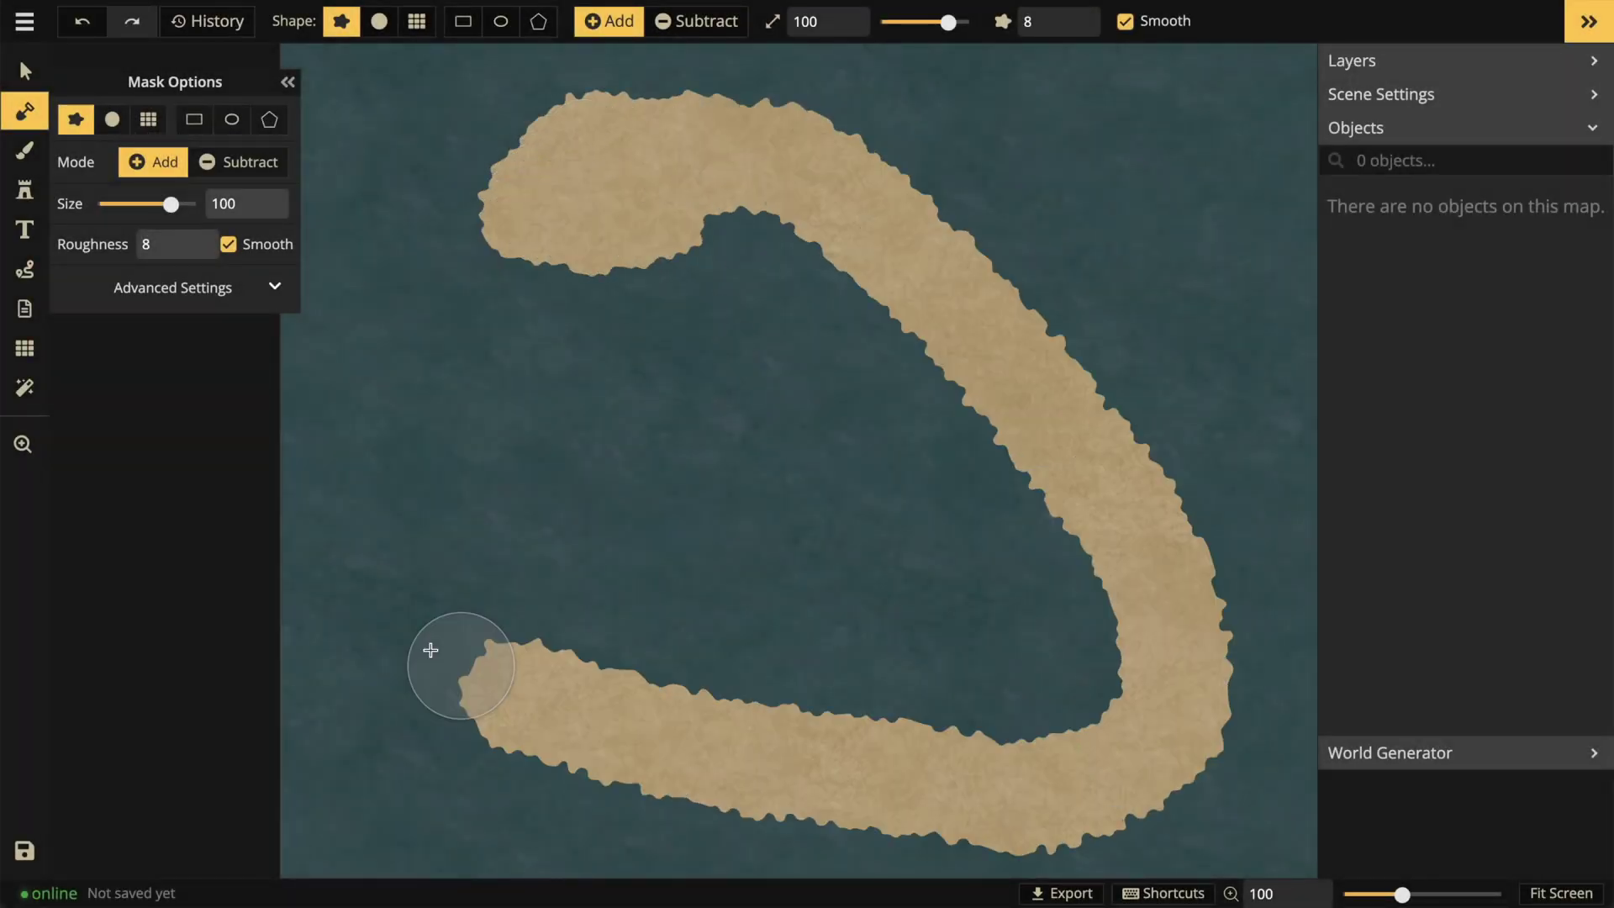
mouse_move(430, 650)
left_mouse_down()
mouse_move(749, 252)
mouse_move(980, 648)
mouse_move(746, 486)
mouse_move(577, 657)
mouse_move(532, 647)
left_mouse_up()
key("b")
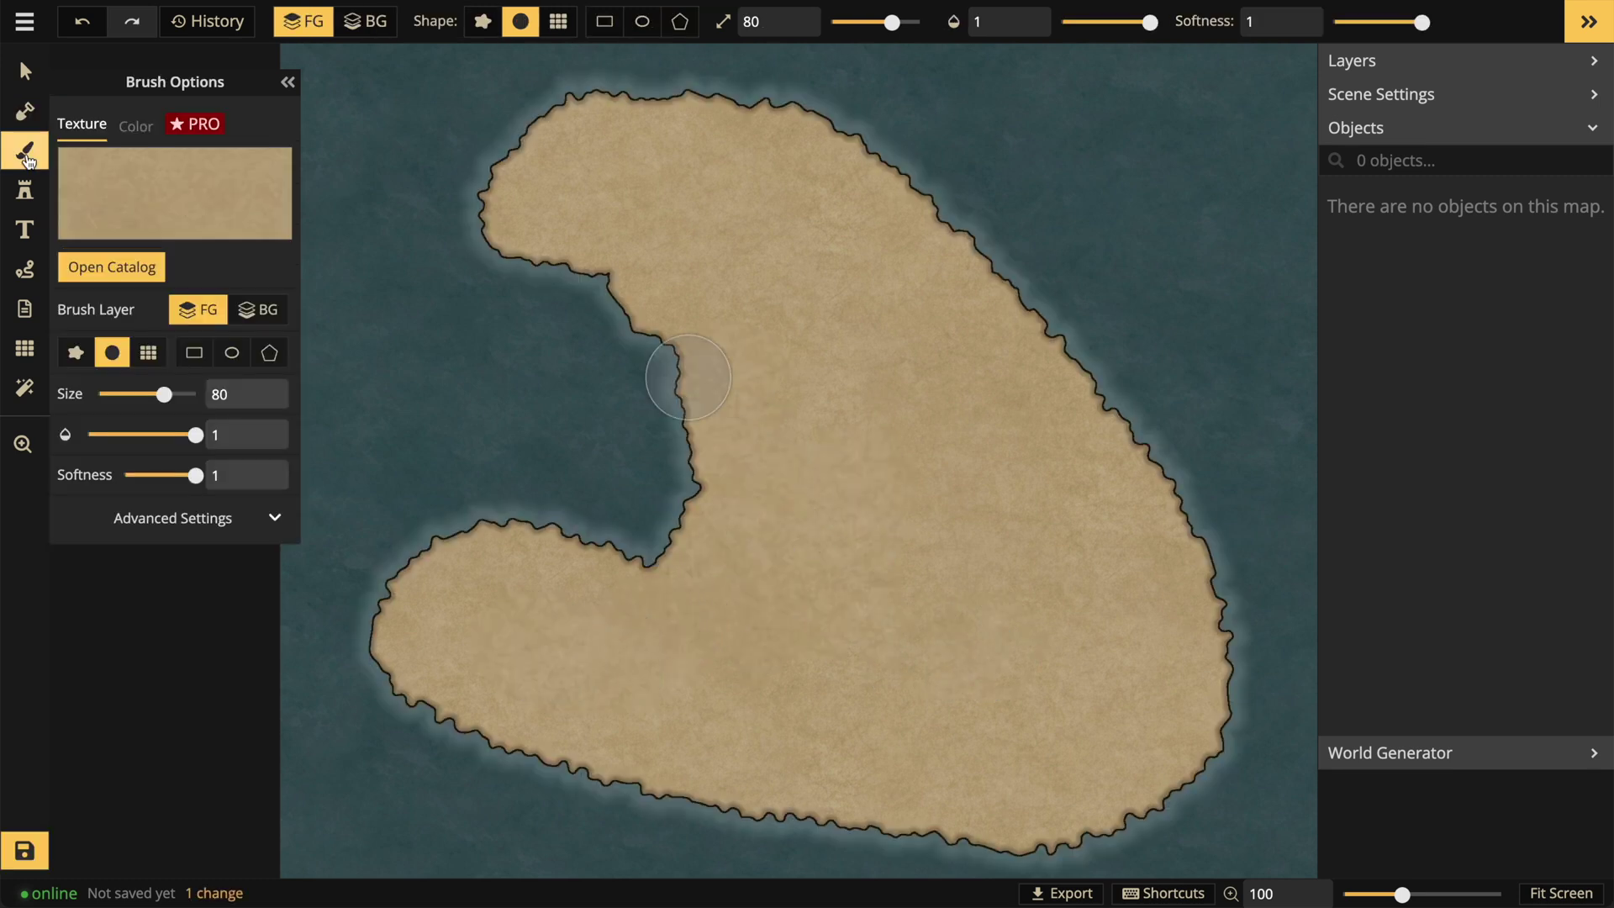
left_click(138, 268)
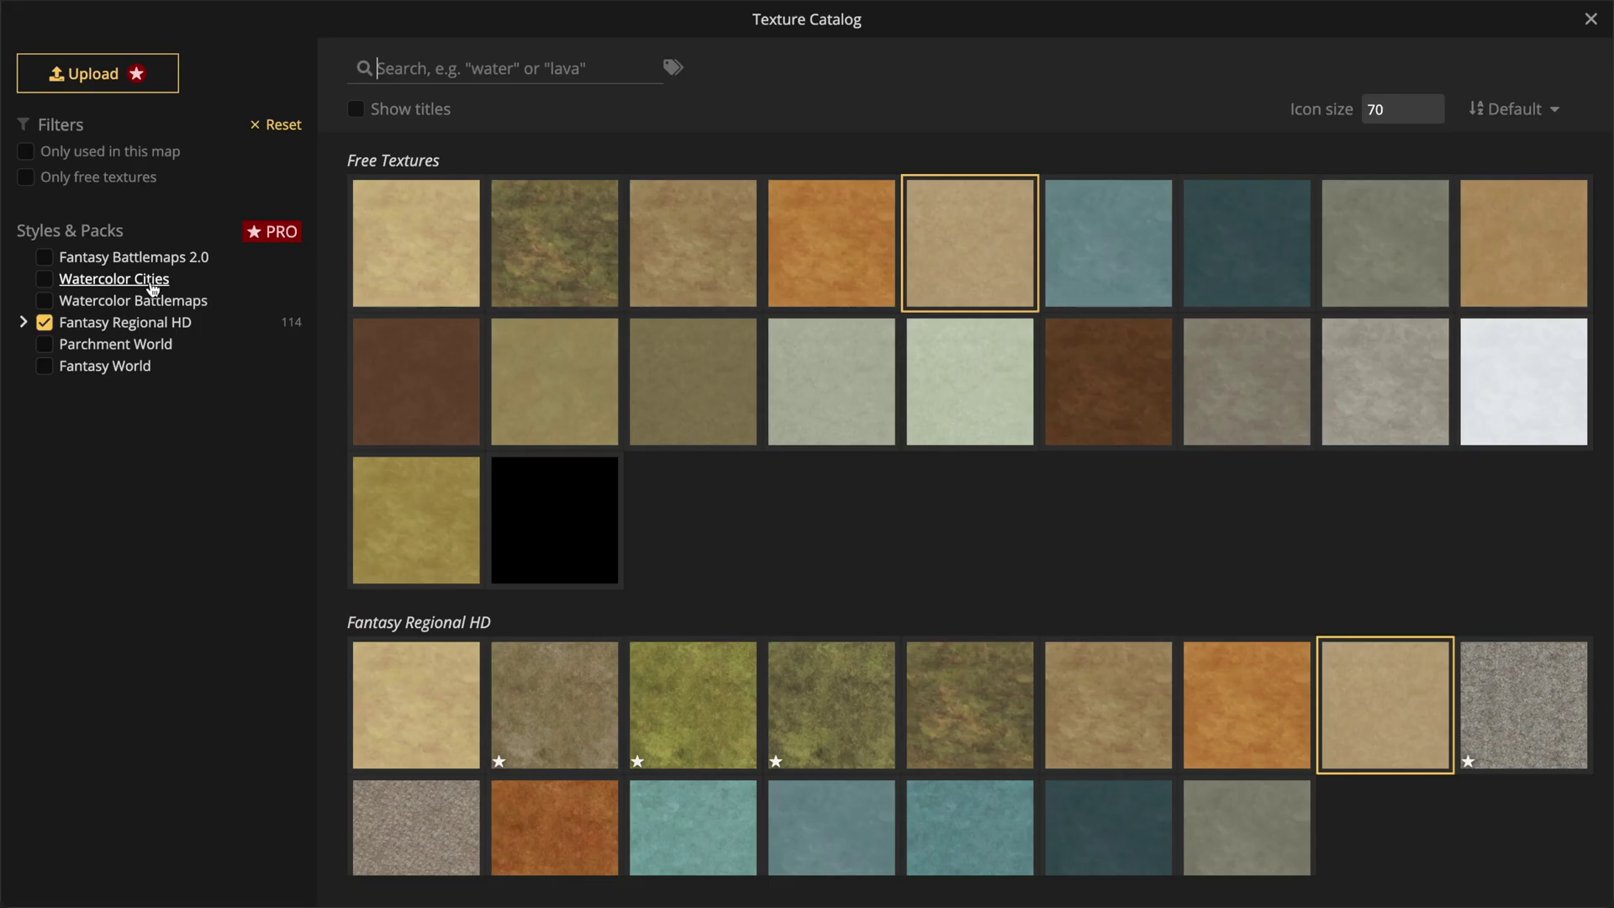
left_click(533, 245)
Cover the whole island in grass with an enlarged brush, then bring up the Stamp Catalog.
mouse_move(516, 569)
left_mouse_down()
mouse_move(401, 599)
mouse_move(1038, 800)
mouse_move(1135, 504)
left_mouse_up()
key("bracketright")
key("bracketright")
key("bracketright")
key("bracketright")
key("bracketright")
key("bracketright")
key("bracketright")
key("bracketright")
key("bracketright")
key("bracketright")
key("bracketright")
key("bracketright")
left_click_drag(465, 274, 890, 601)
left_click(25, 190)
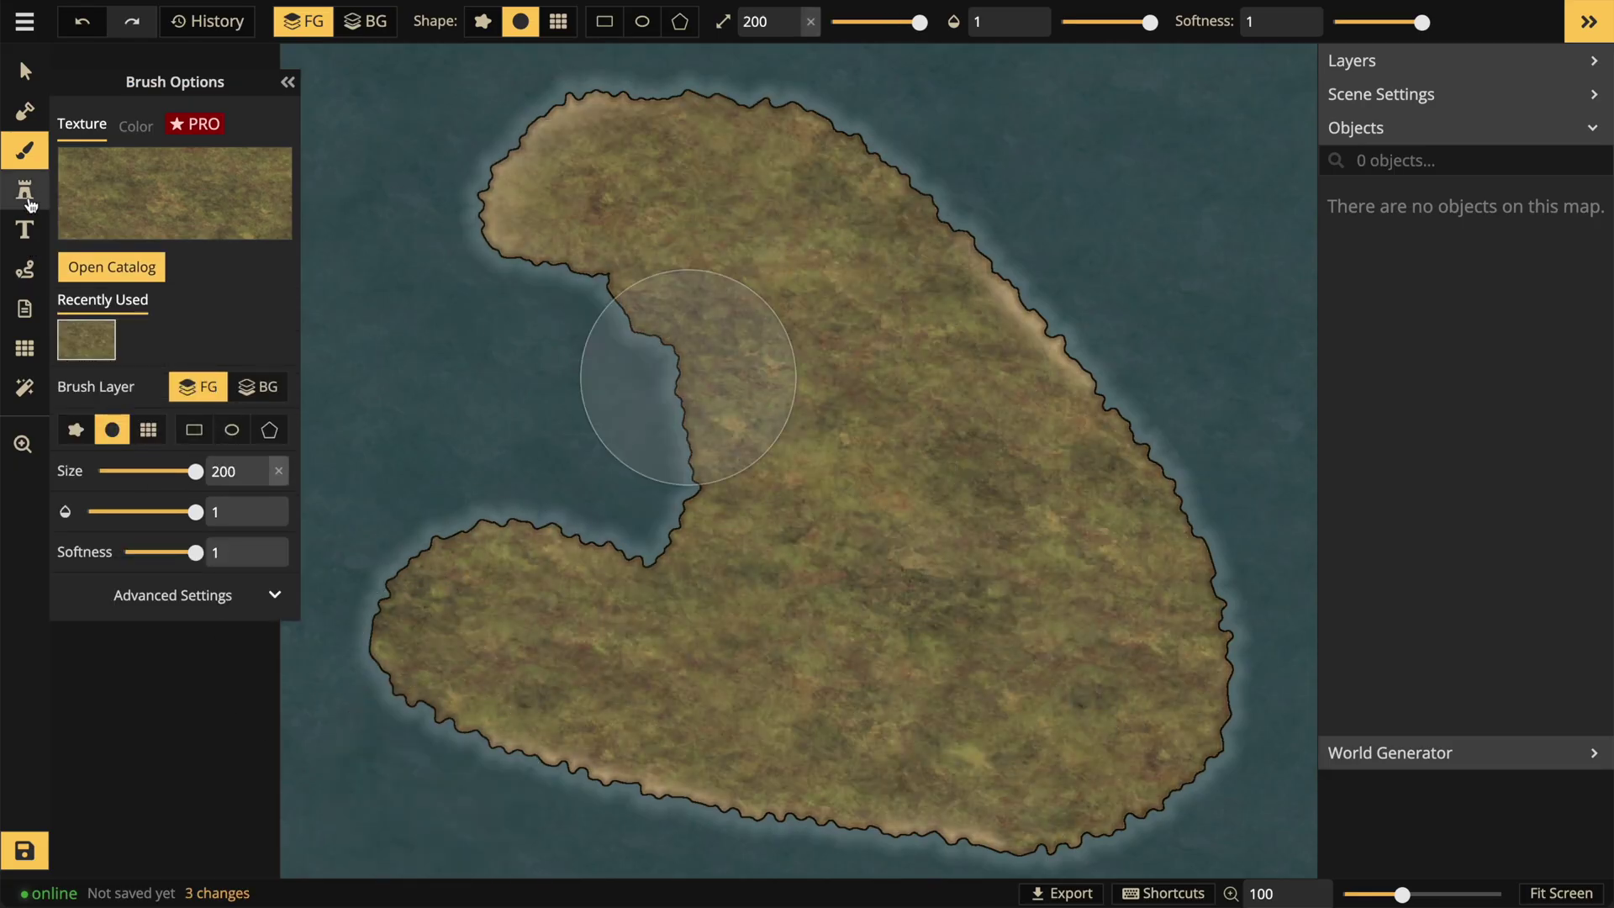
left_click(134, 245)
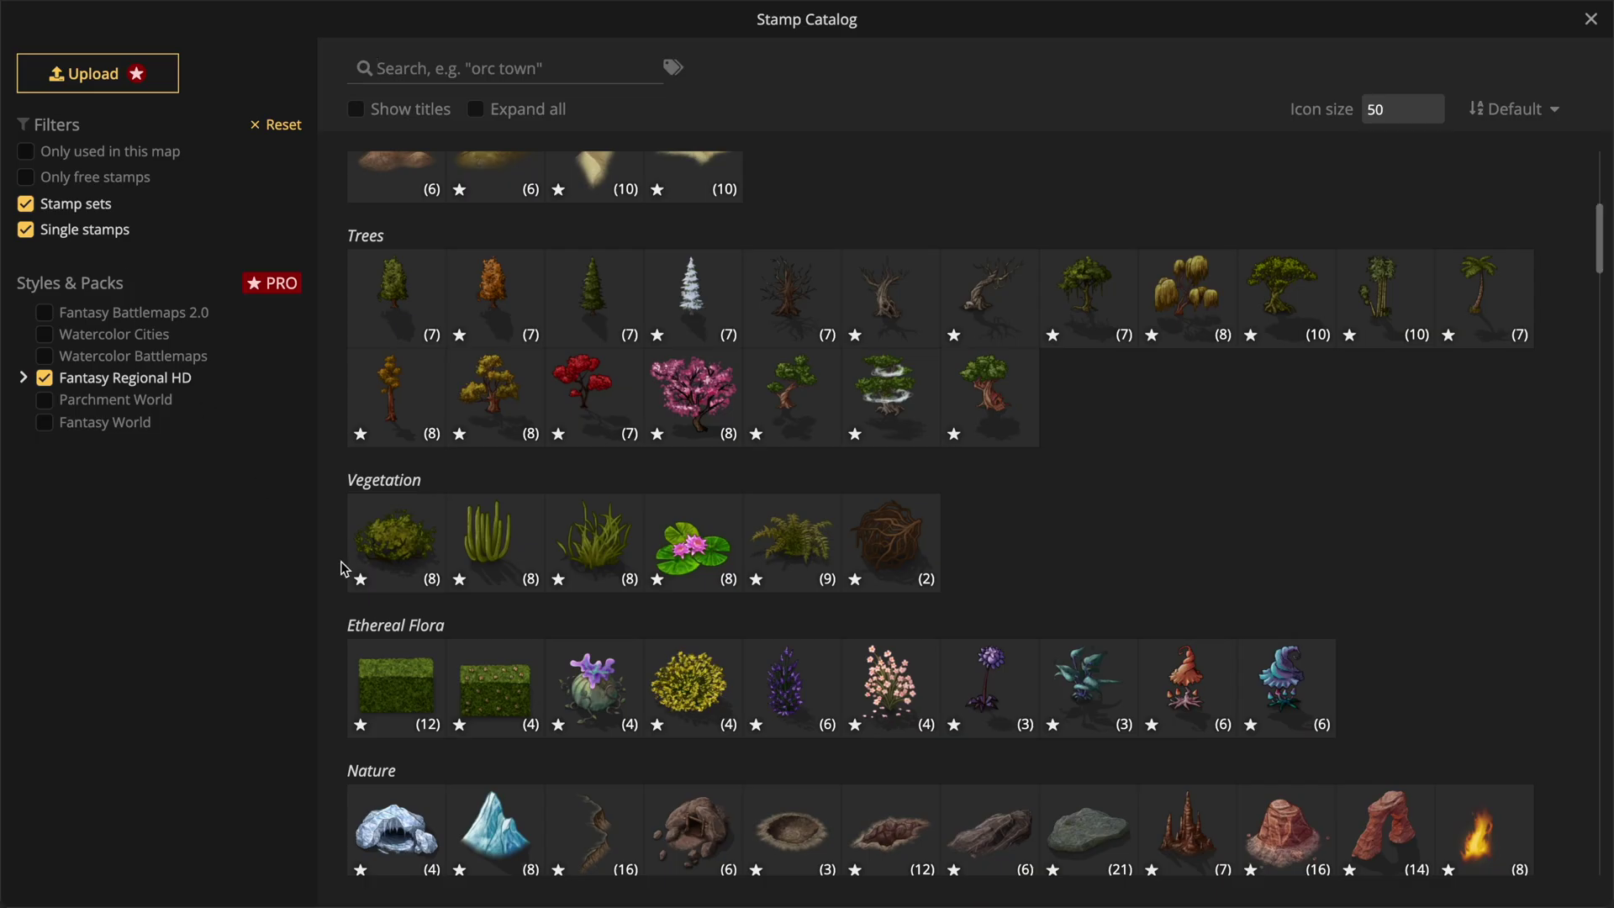
Stamp Deciduous Trees along the island's edges.
left_click(380, 315)
mouse_move(451, 546)
left_mouse_down()
mouse_move(591, 580)
mouse_move(641, 277)
mouse_move(789, 547)
mouse_move(924, 252)
mouse_move(1106, 470)
mouse_move(875, 364)
mouse_move(937, 609)
mouse_move(944, 512)
mouse_move(827, 551)
left_mouse_up()
left_click(126, 252)
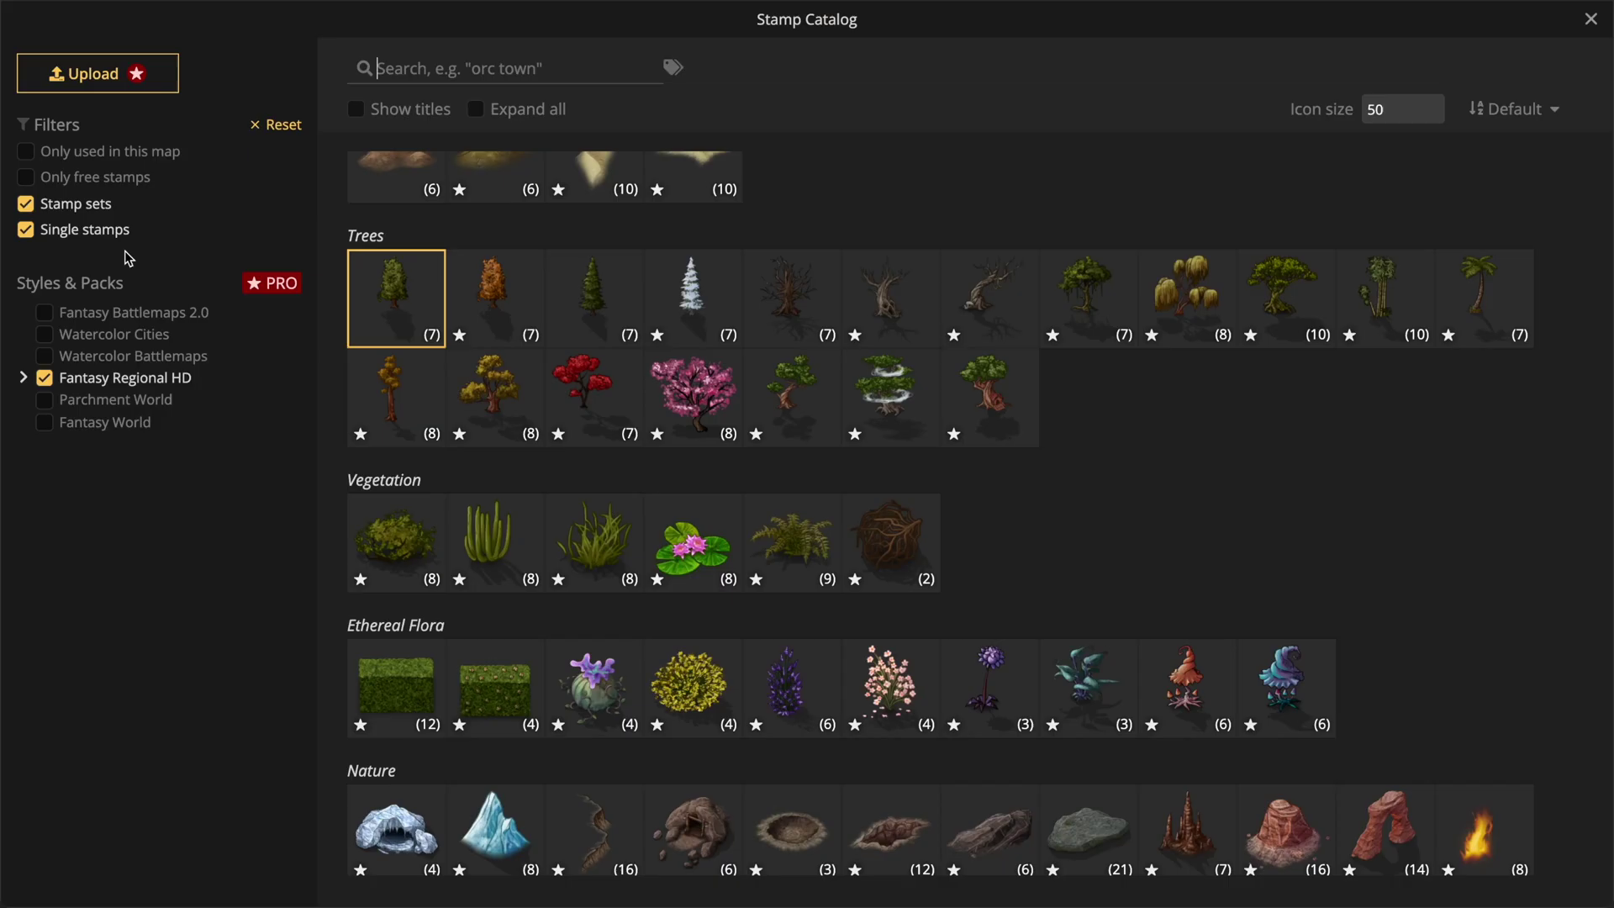
scroll(1231, 532, "up", 7)
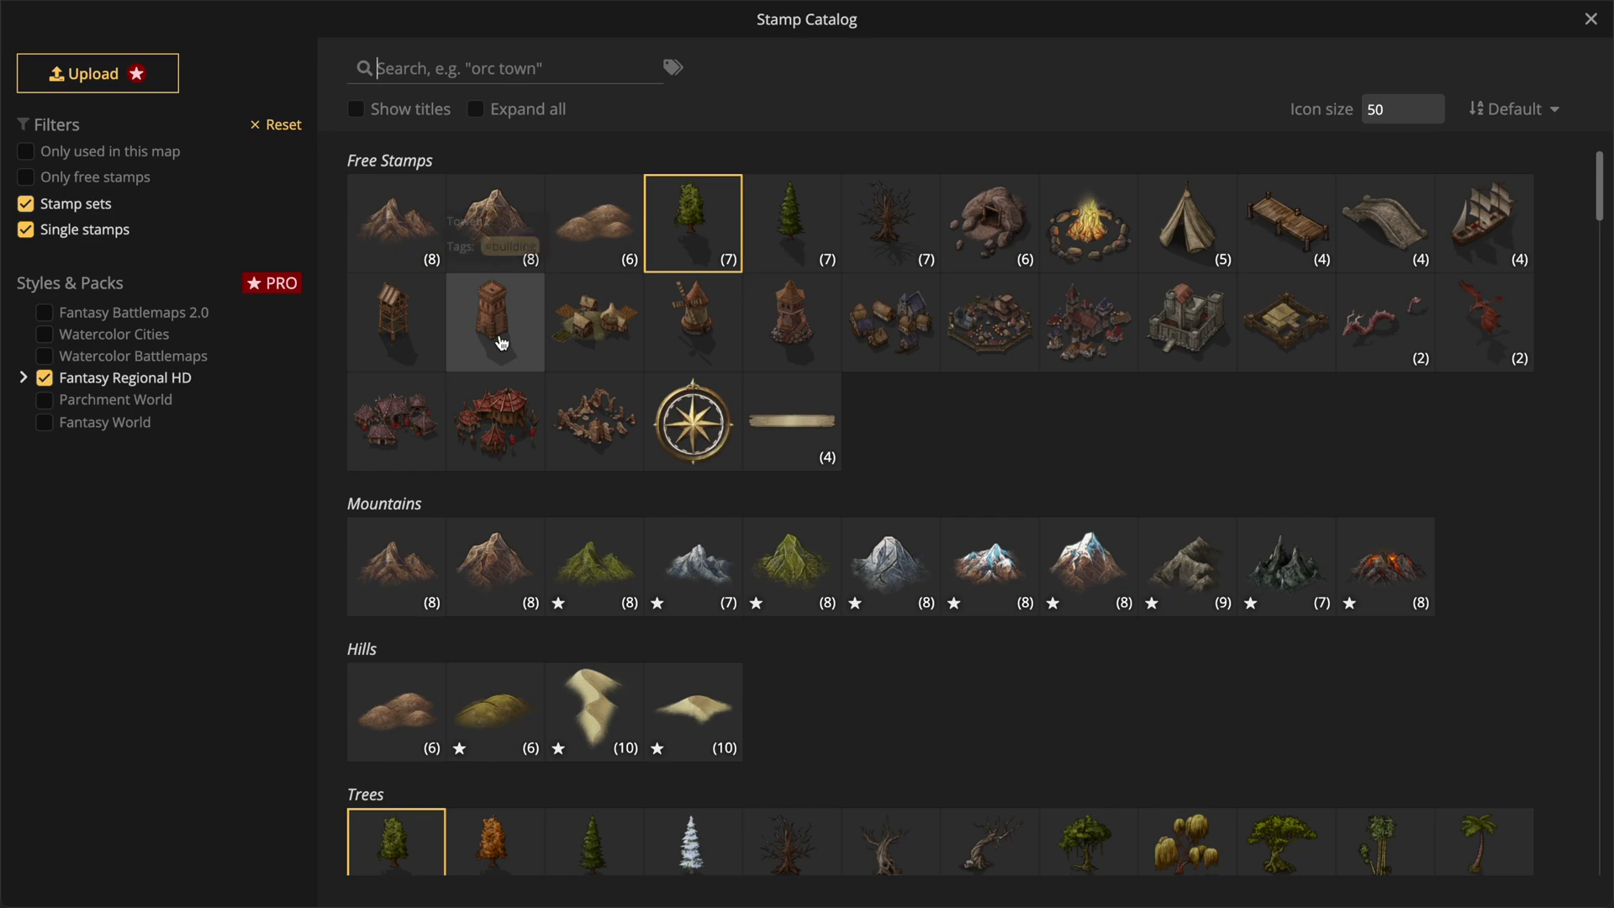
Place two Tower 2 stamps, lower right and top, flipping the top one horizontally.
left_click(502, 342)
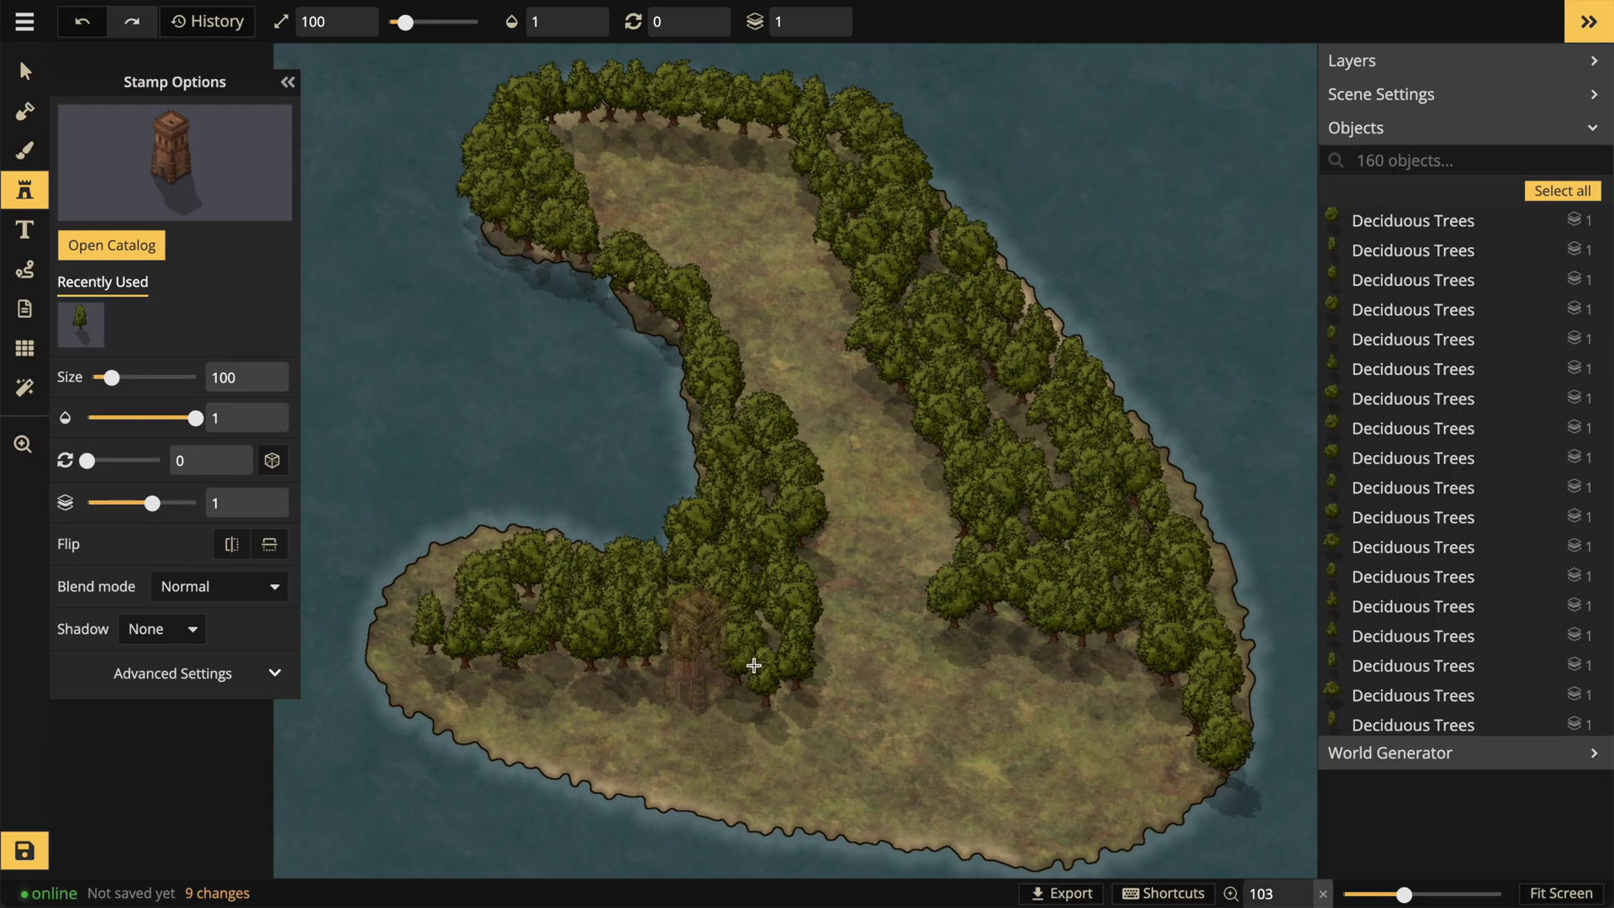
left_click(1055, 722)
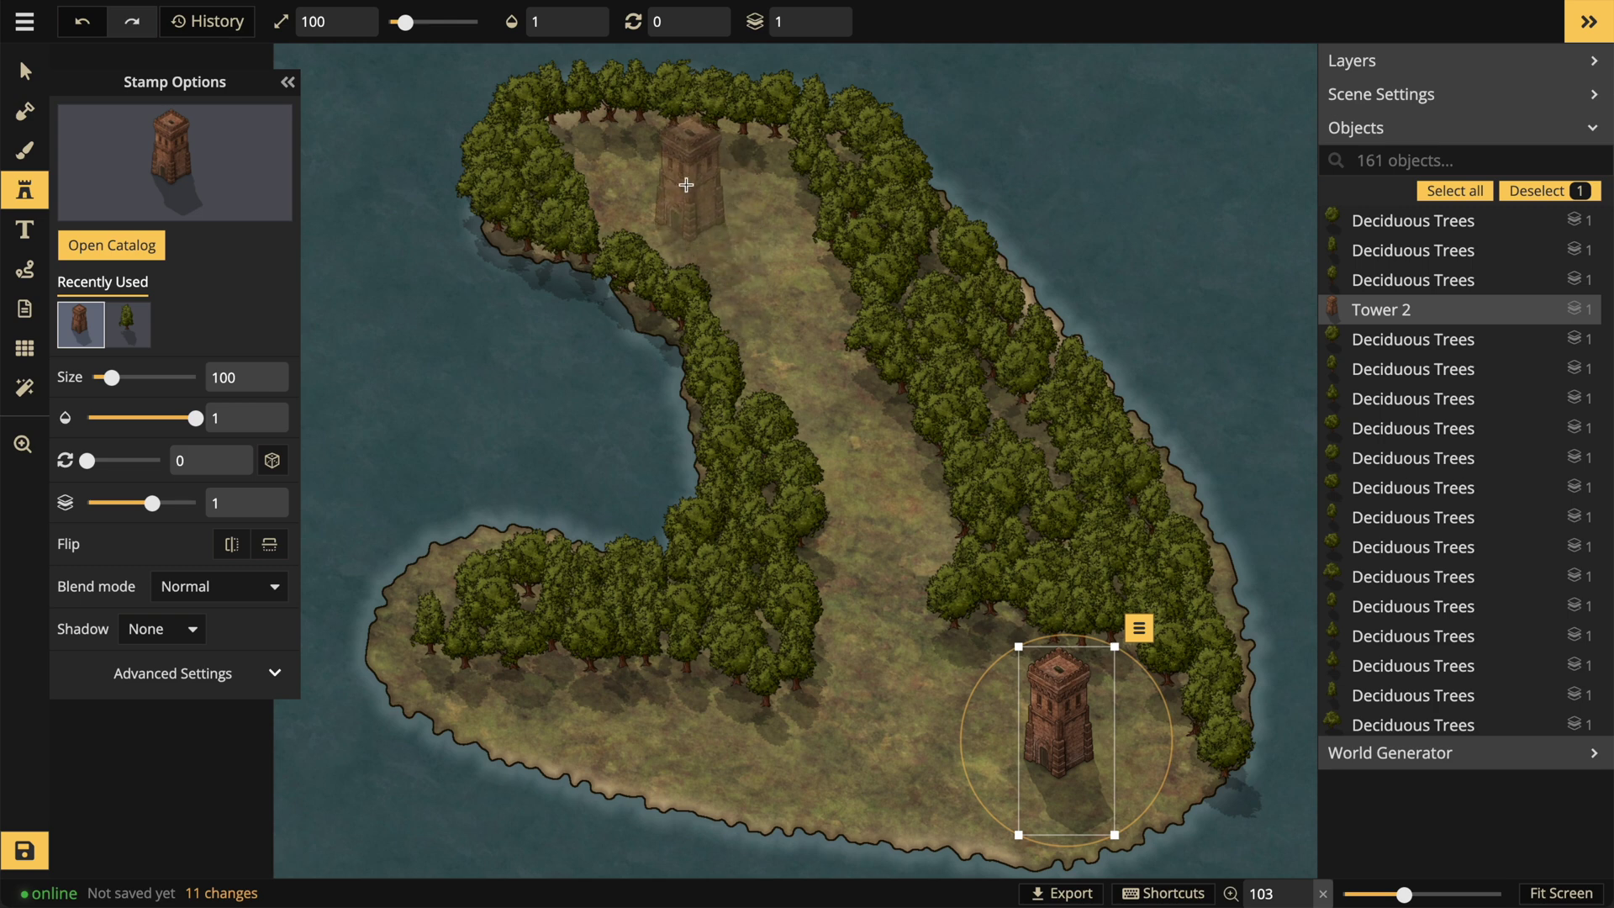
left_click(686, 184)
left_click(236, 545)
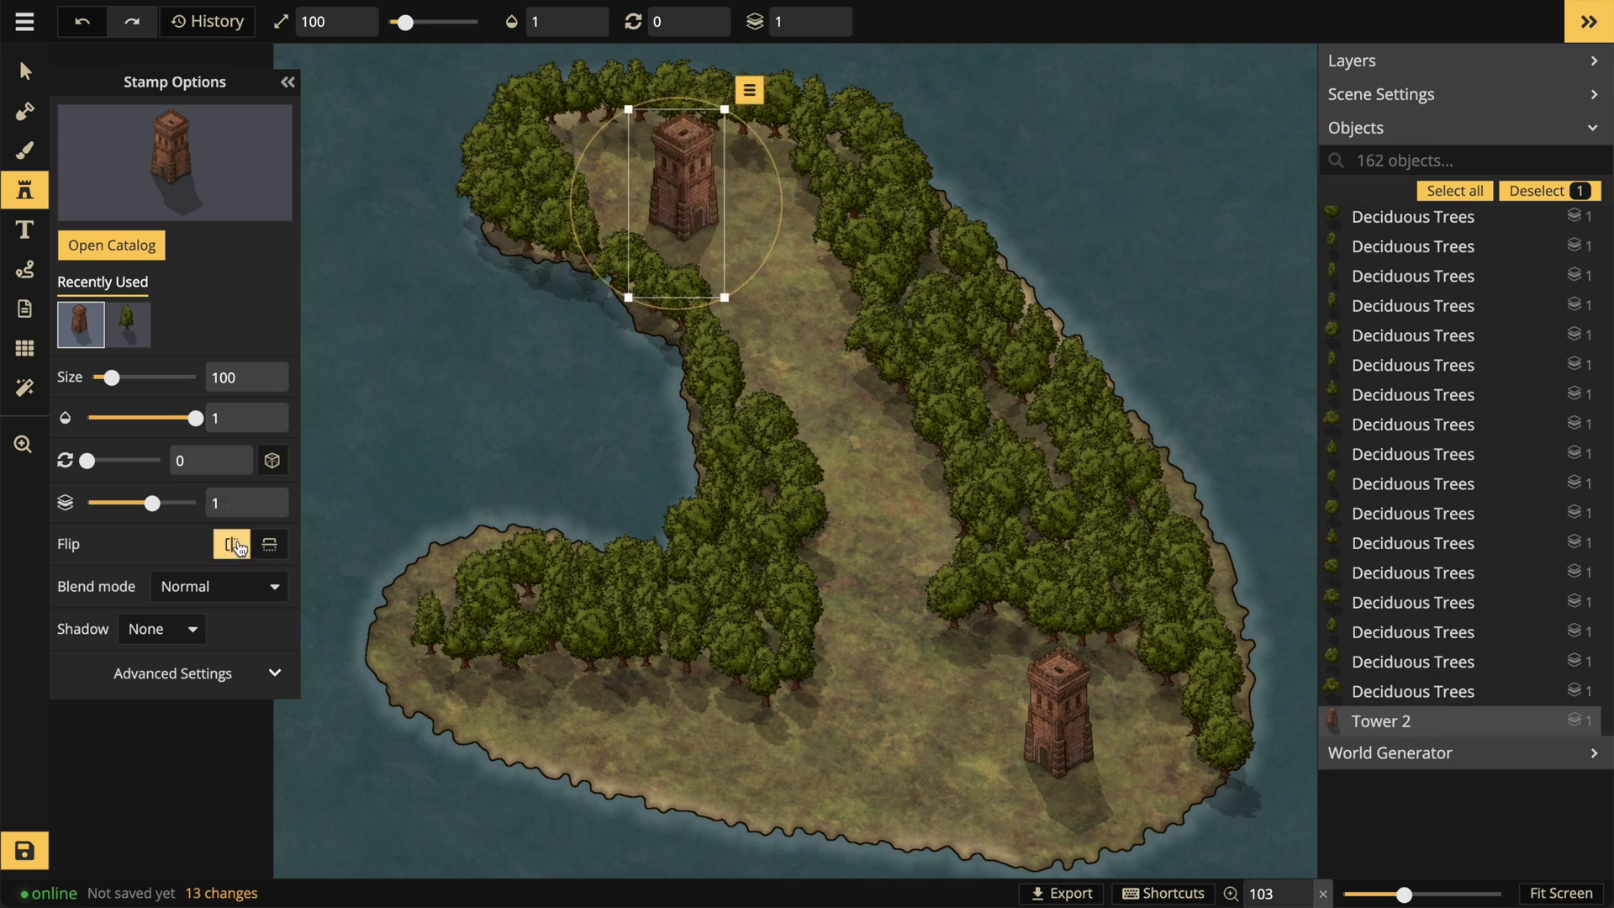
left_click(24, 150)
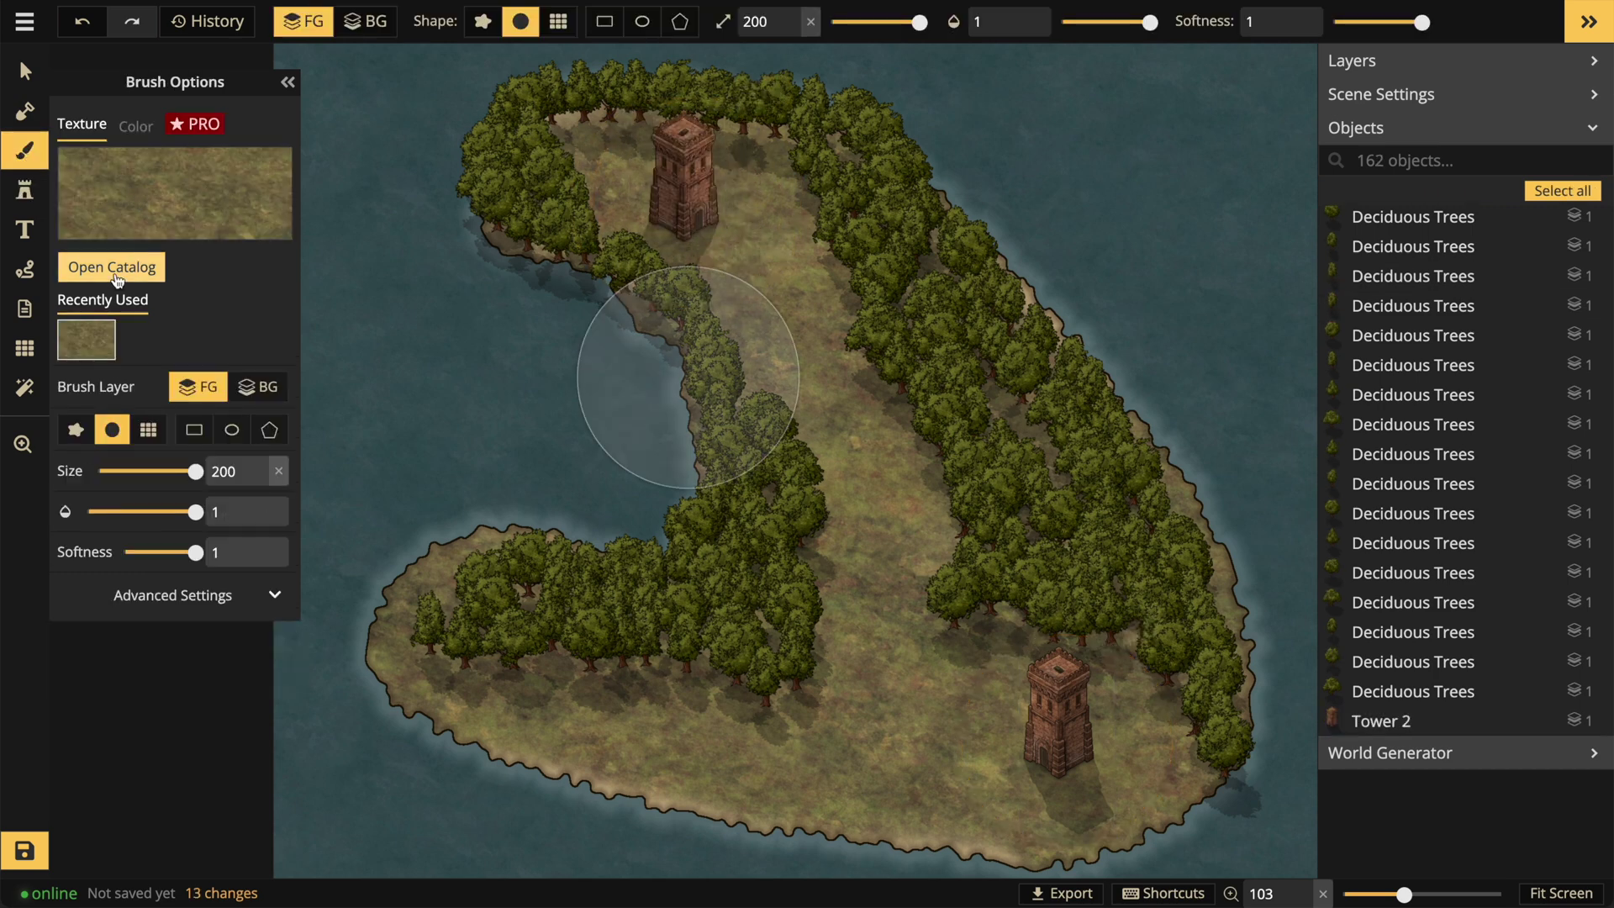
Paint a winding Land Brown 1 dirt path from the lower tower up to the upper tower.
left_click(112, 267)
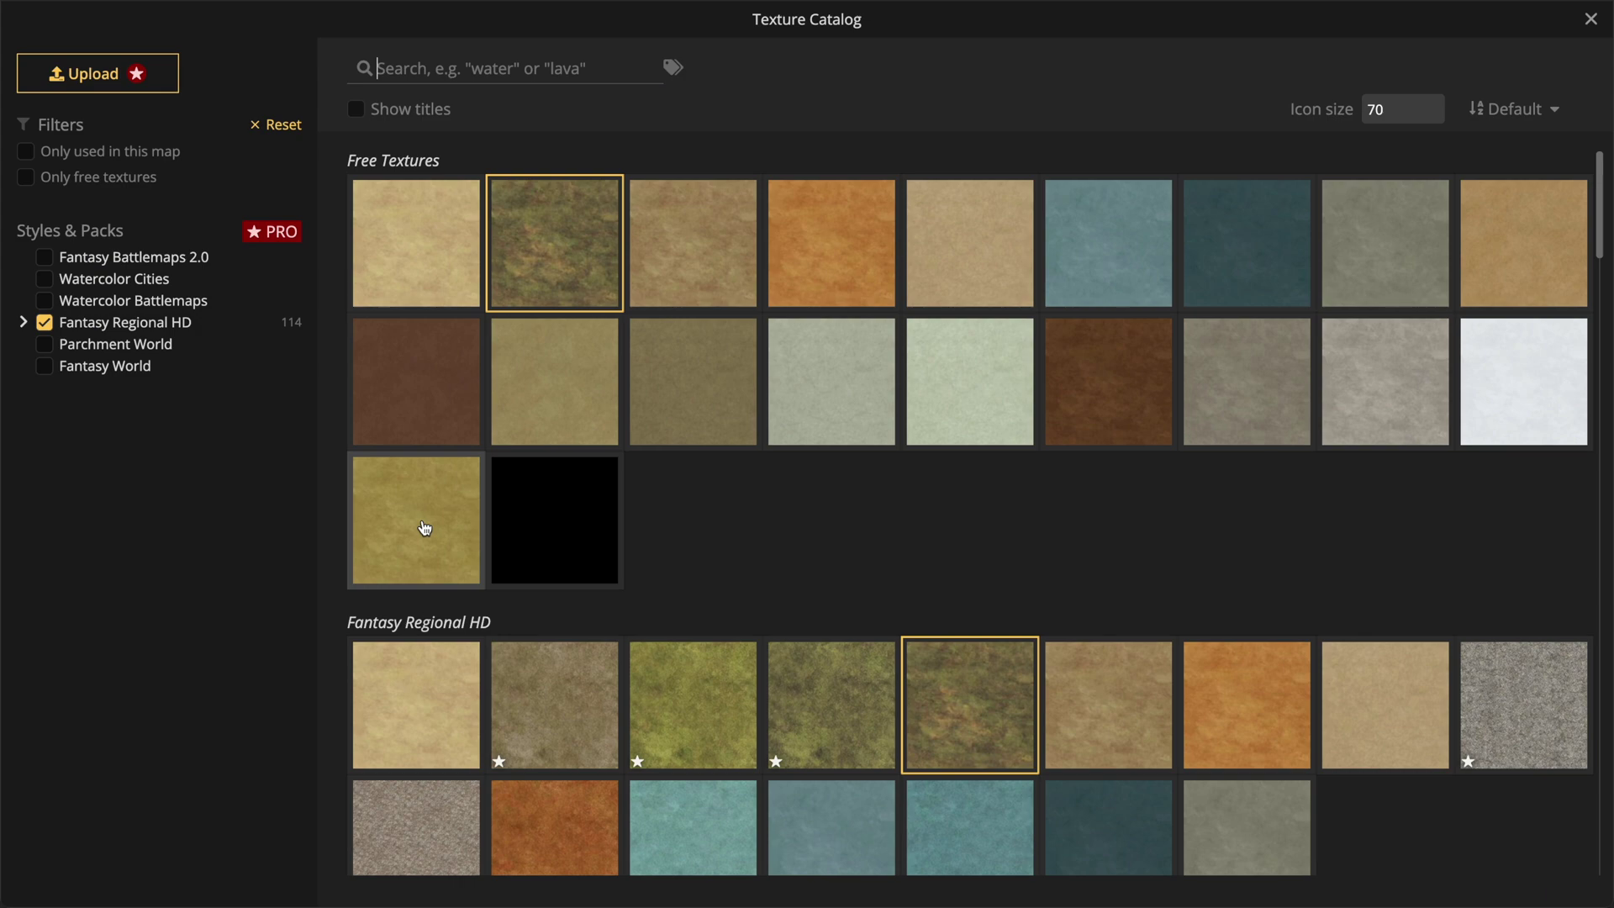
left_click(1100, 351)
mouse_move(1041, 782)
left_mouse_down()
mouse_move(889, 670)
mouse_move(805, 371)
mouse_move(706, 231)
left_mouse_up()
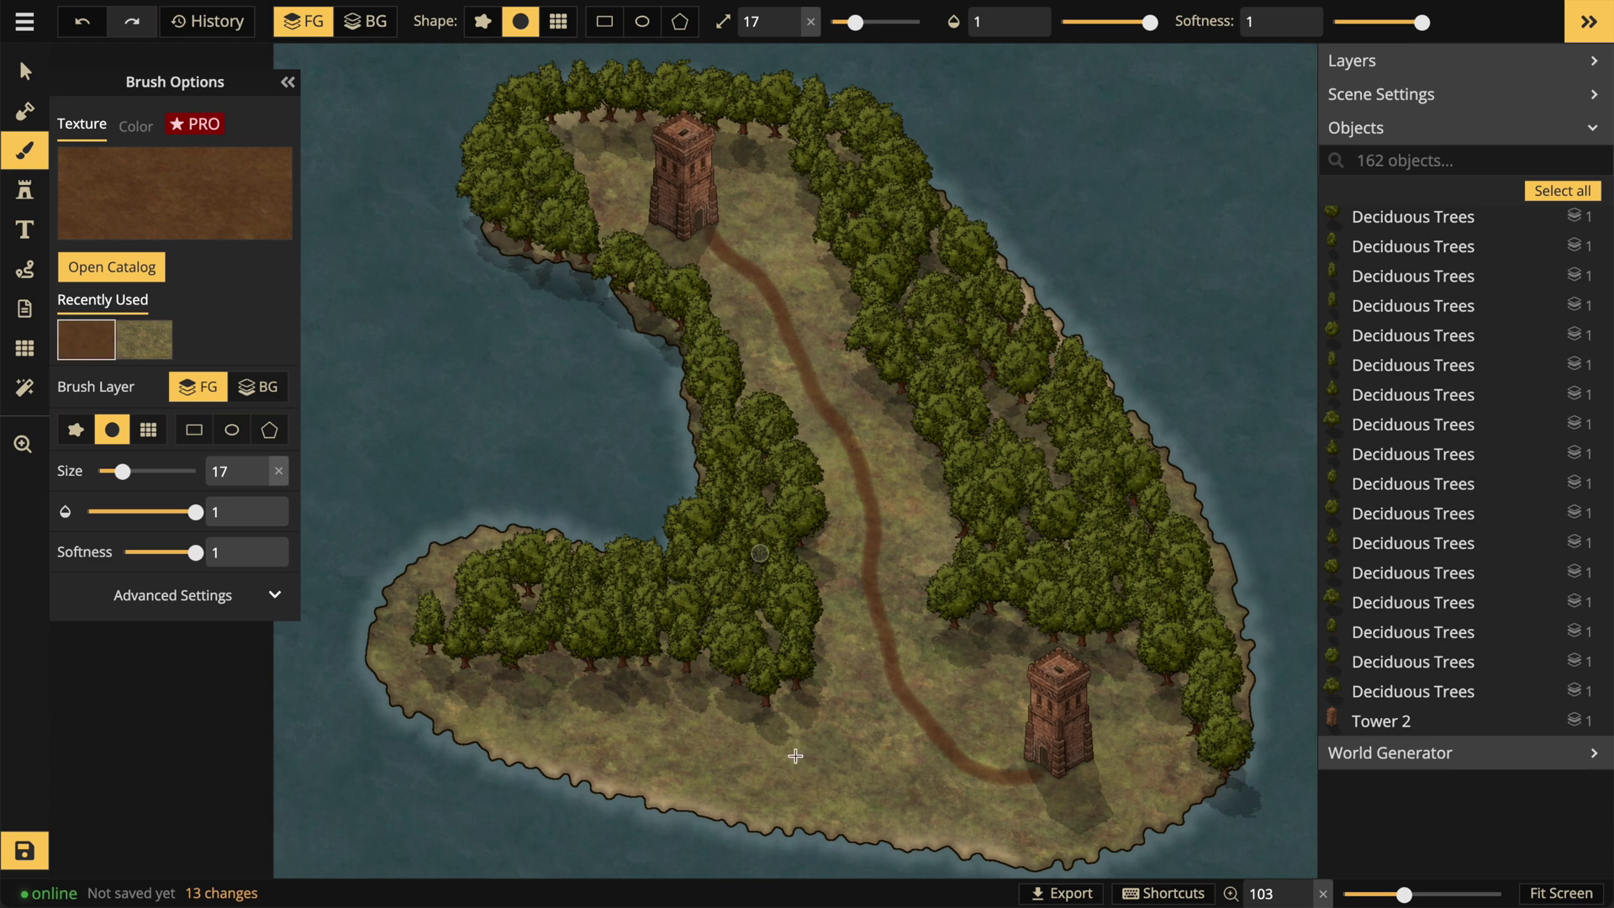